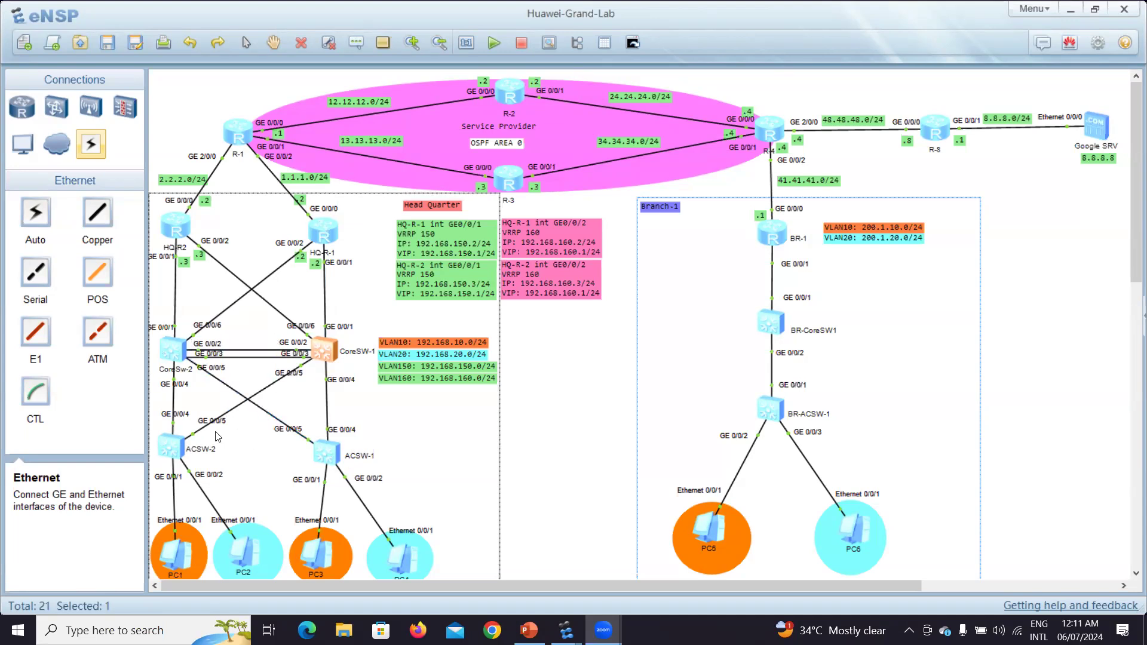
# - Open the ACSW-1 console and turn off terminal monitor messages with 'u t m'
pyautogui.doubleClick(332, 457)
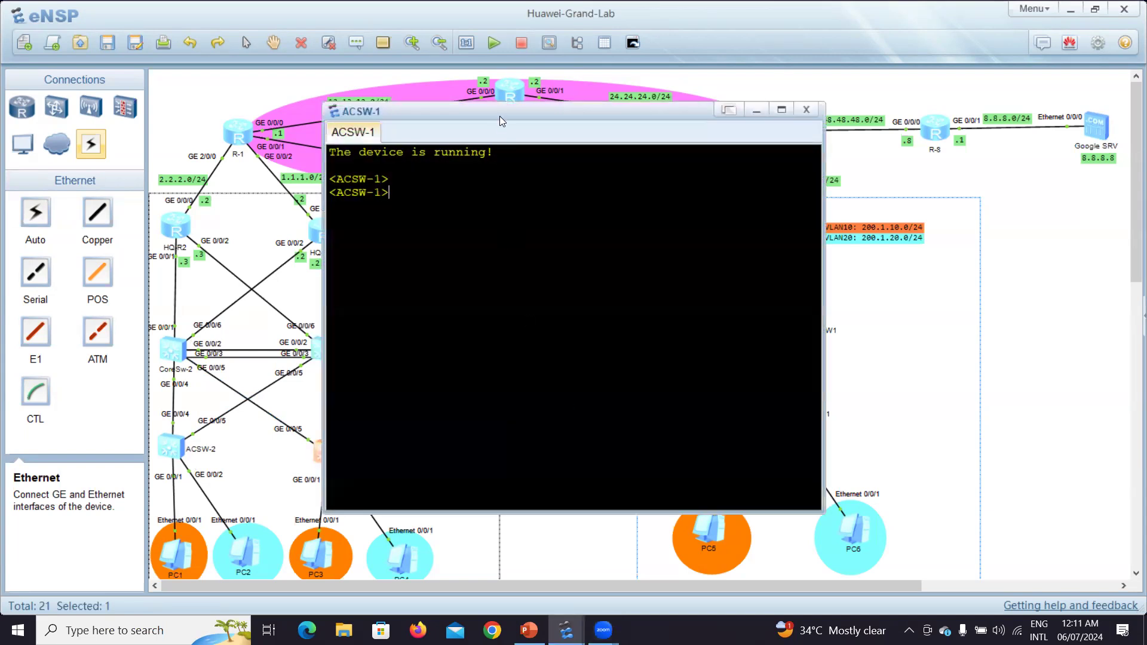
pyautogui.moveTo(498, 113); pyautogui.dragTo(795, 129)
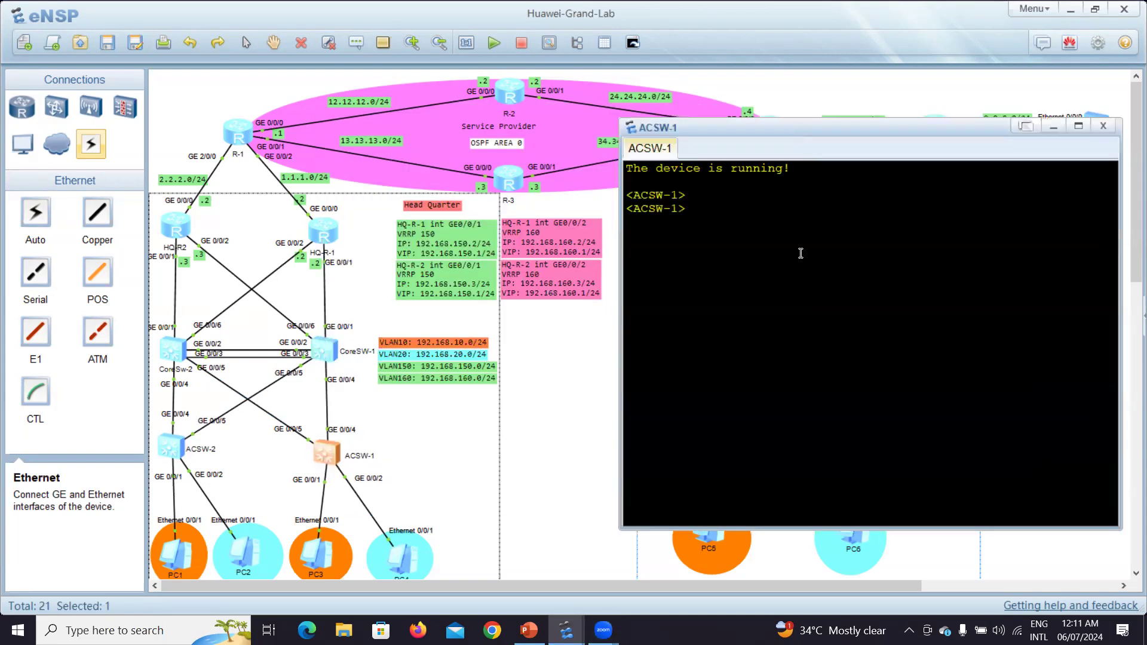
pyautogui.write('sys')
pyautogui.press('Tab')
pyautogui.press('BackSpace')
pyautogui.press('BackSpace')
pyautogui.press('BackSpace')
pyautogui.press('BackSpace')
pyautogui.press('BackSpace')
pyautogui.write('u t m')
pyautogui.press('Return')
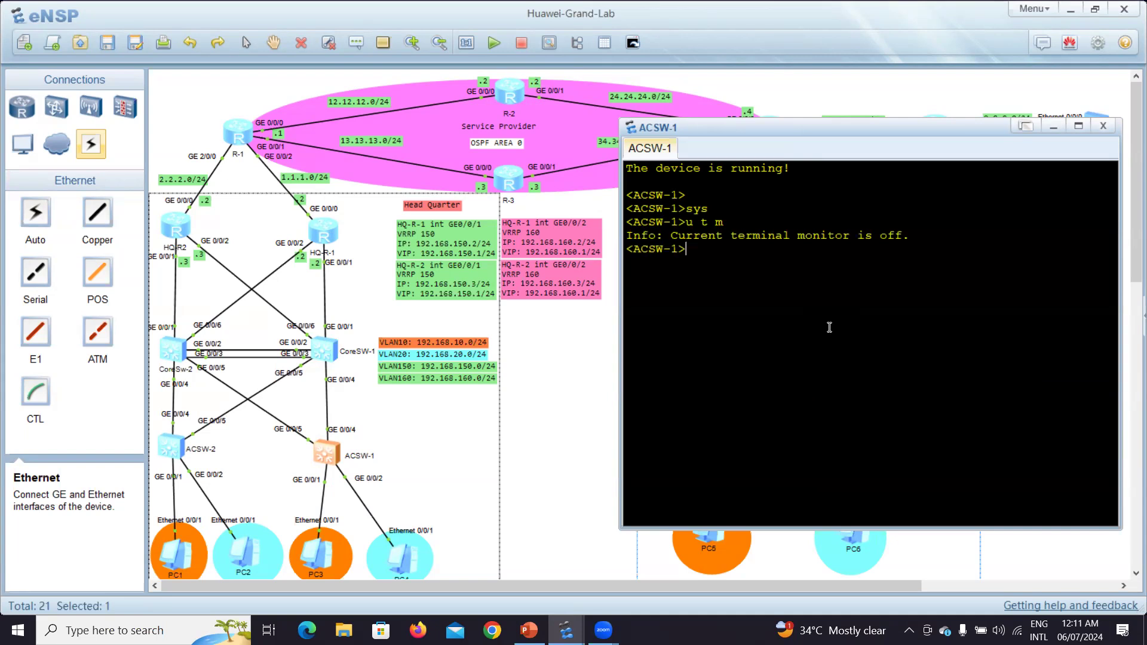
pyautogui.press('Return')
# - Enter system view and batch-create VLANs 10, 20, 160 and 150
pyautogui.write('sys')
pyautogui.press('Tab')
pyautogui.press('Return')
pyautogui.press('Return')
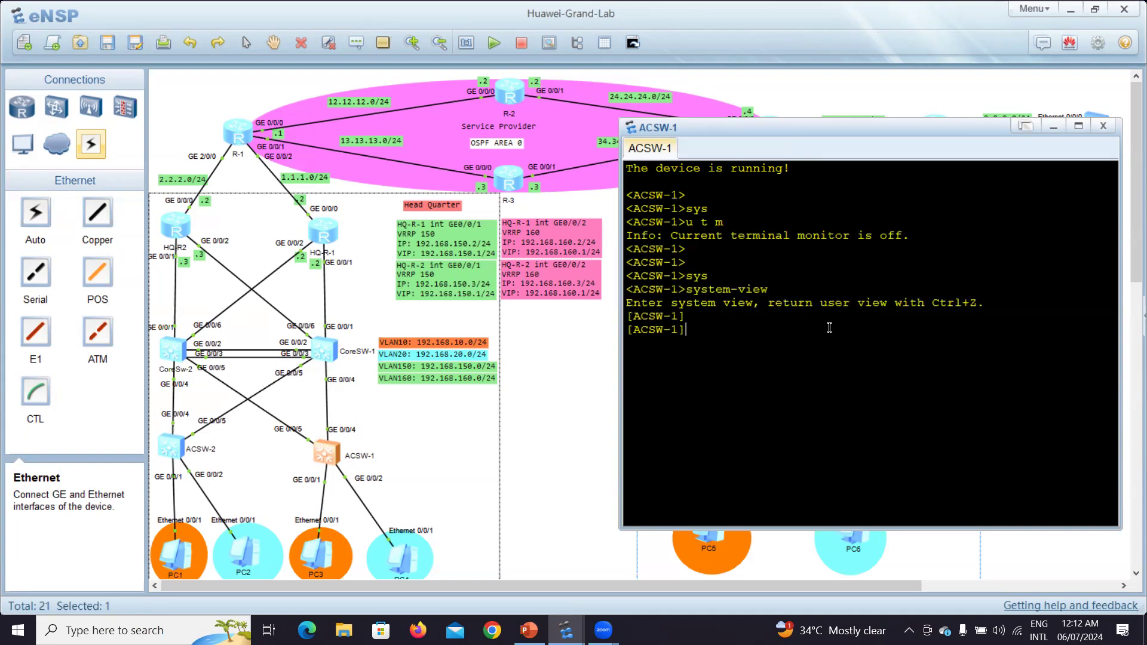
pyautogui.write('vl')
pyautogui.press('Tab')
pyautogui.write('b')
pyautogui.press('Tab')
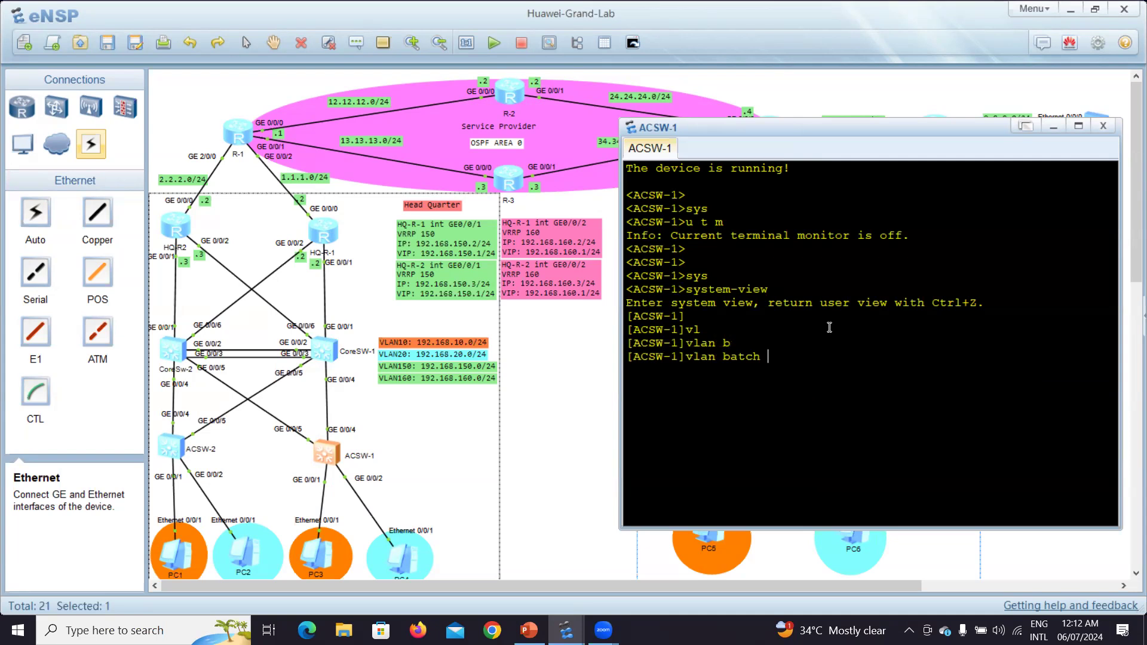
pyautogui.write('10 20')
pyautogui.write(' 16')
pyautogui.write('0 150')
pyautogui.press('Return')
pyautogui.press('Return')
pyautogui.press('Return')
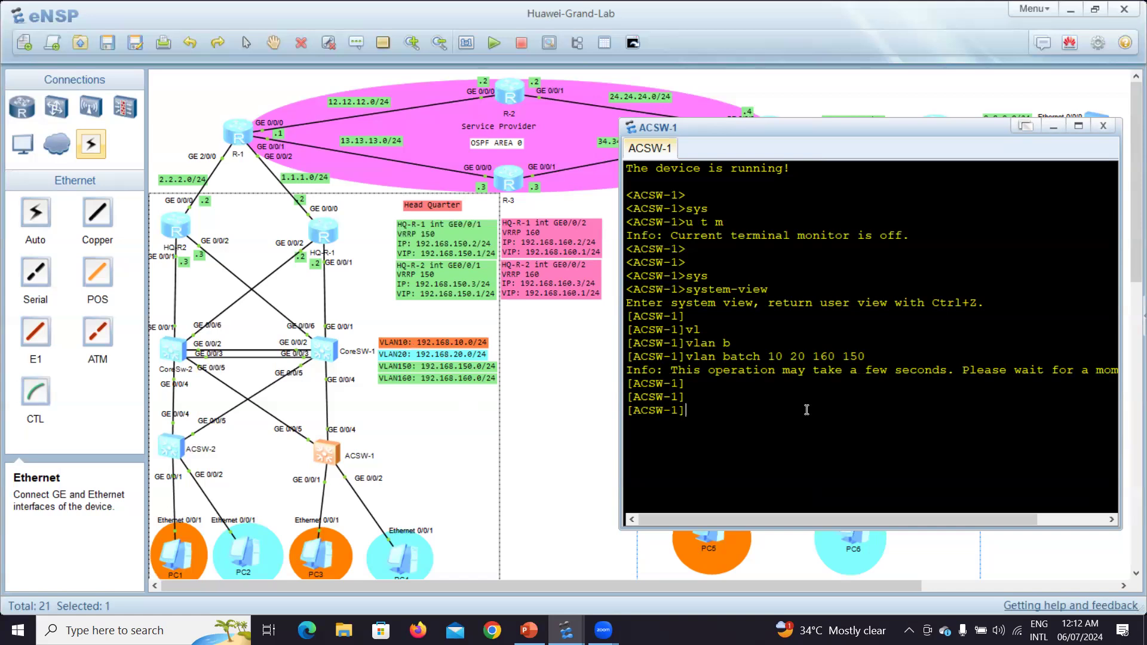
# - Enter interface GigabitEthernet0/0/1 and set its link type to access
pyautogui.write('int')
pyautogui.press('Tab')
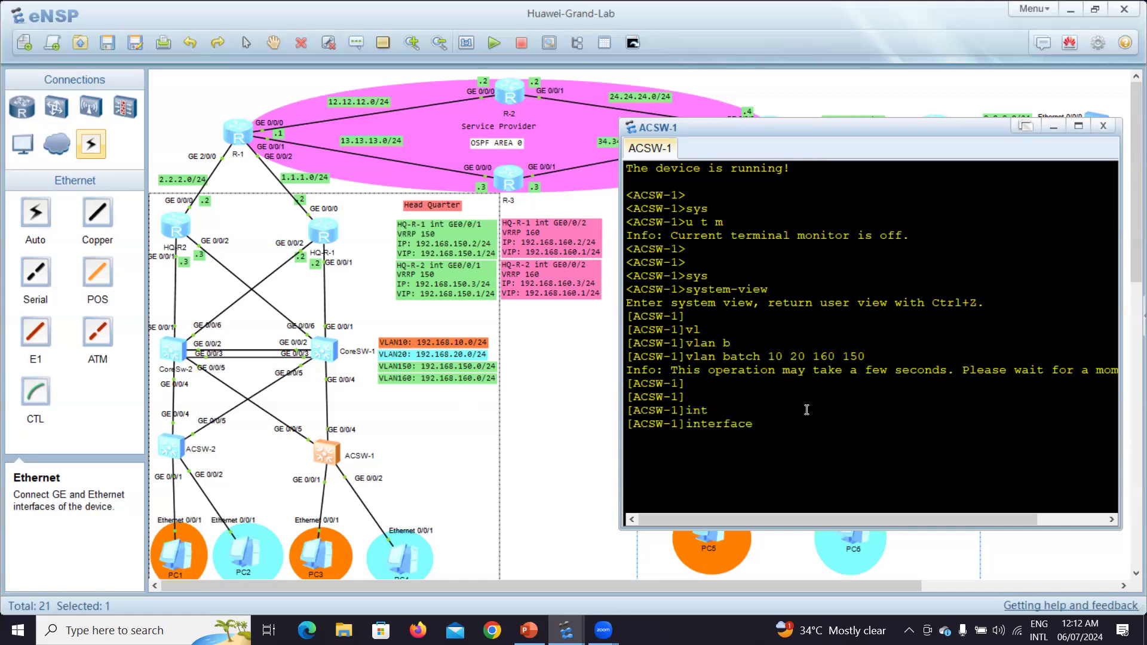
pyautogui.write('g0')
pyautogui.write('/0/1')
pyautogui.press('Return')
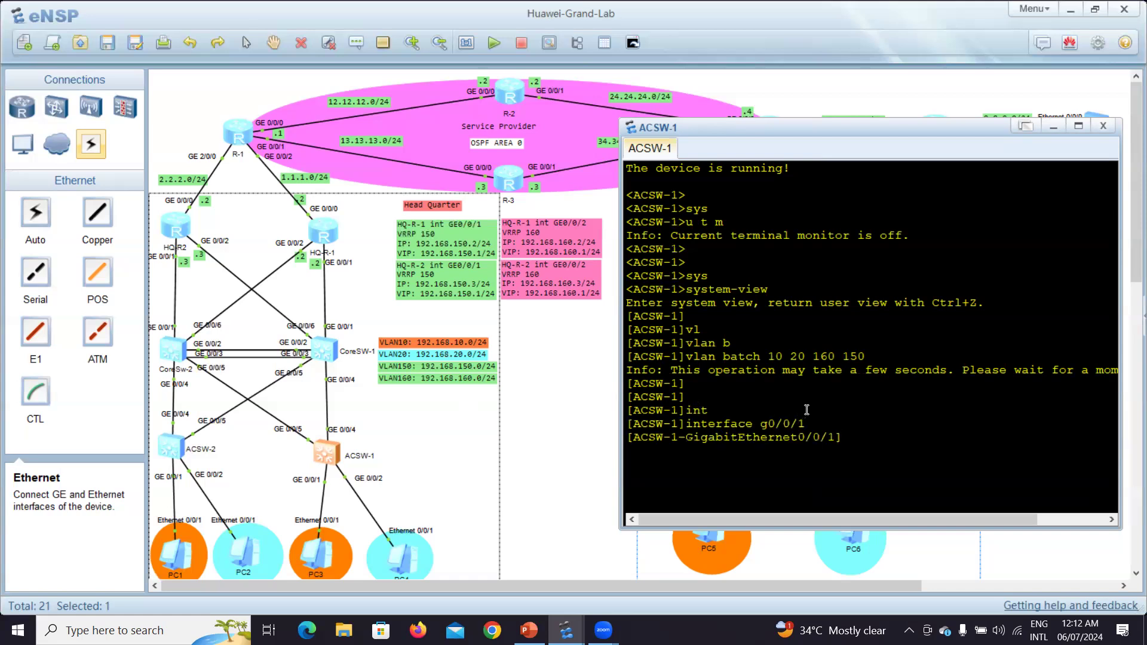
pyautogui.write('port')
pyautogui.press('Tab')
pyautogui.press('Tab')
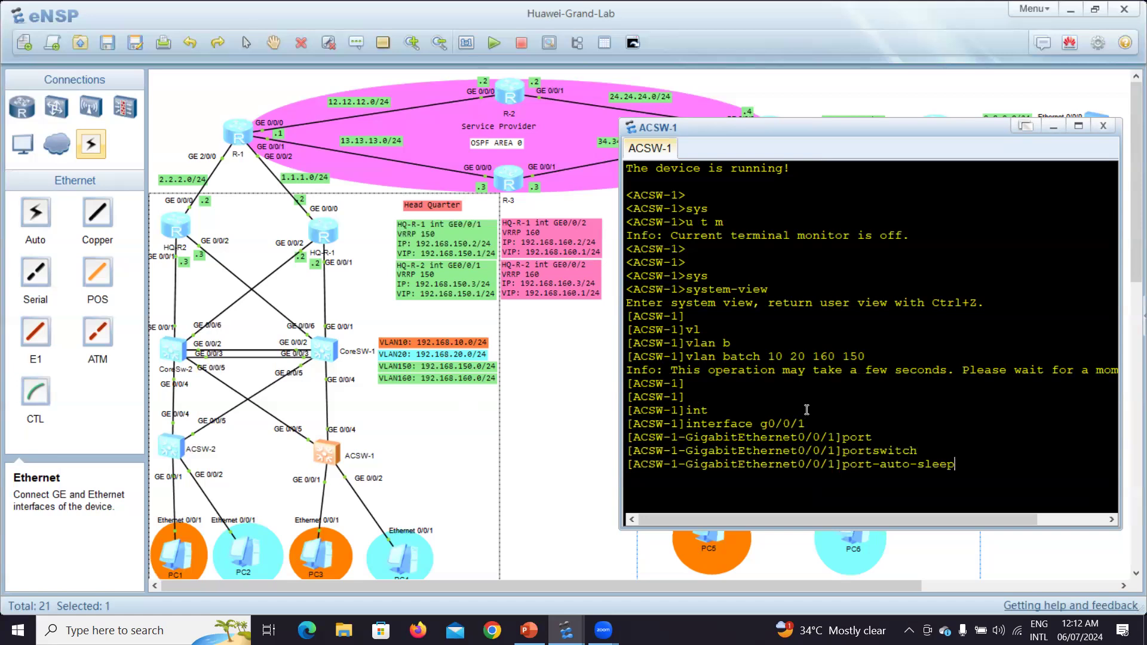
pyautogui.press('Tab')
pyautogui.press('BackSpace')
pyautogui.press('BackSpace')
pyautogui.press('BackSpace')
pyautogui.press('BackSpace')
pyautogui.press('BackSpace')
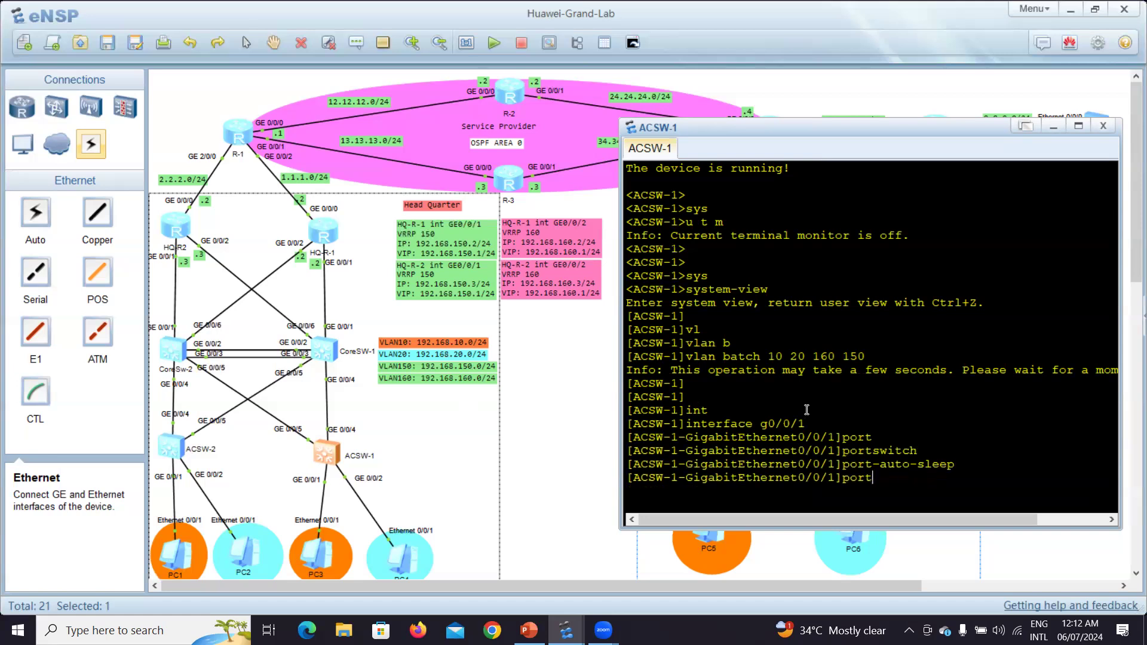
pyautogui.write('li')
pyautogui.press('Tab')
pyautogui.write('nk-t')
pyautogui.press('Tab')
pyautogui.write('a')
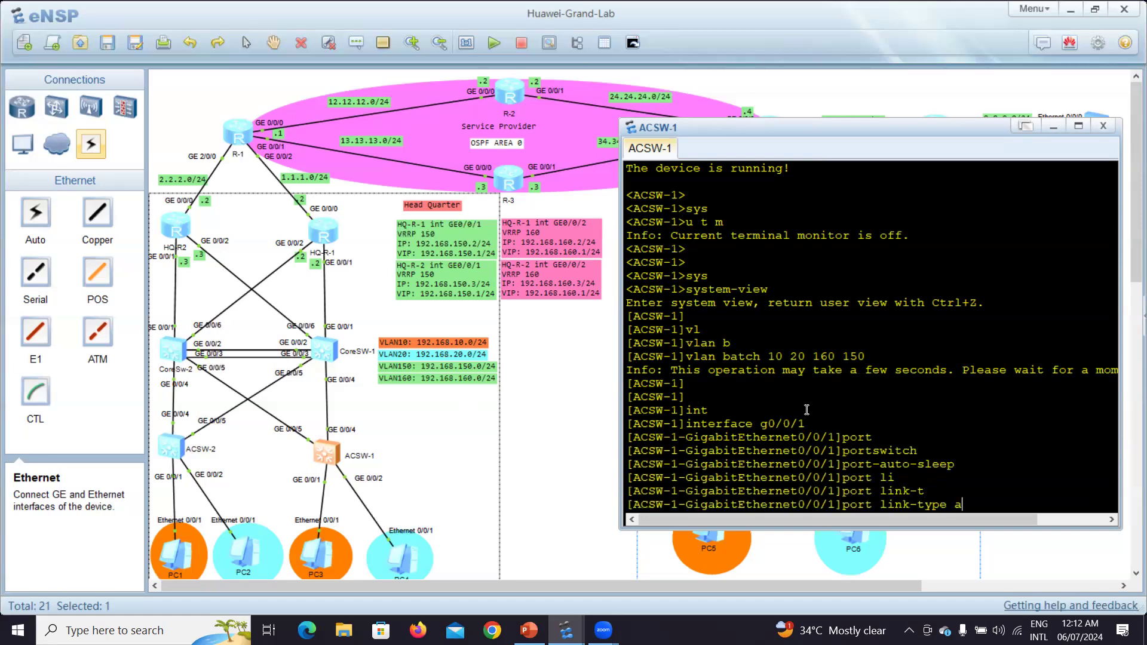
pyautogui.write('cc')
# - Put GE0/0/1 in default VLAN 10, then enter interface GigabitEthernet0/0/2
pyautogui.press('Tab')
pyautogui.press('Return')
pyautogui.press('Return')
pyautogui.press('Return')
pyautogui.press('Return')
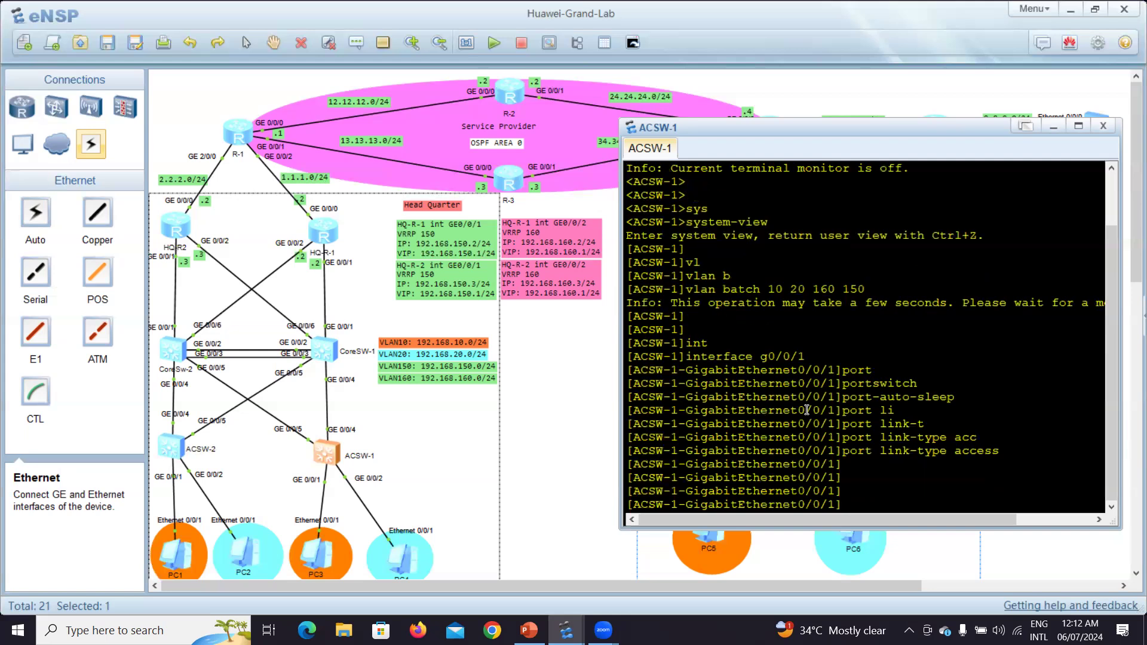
pyautogui.write('port de')
pyautogui.press('Tab')
pyautogui.write('v')
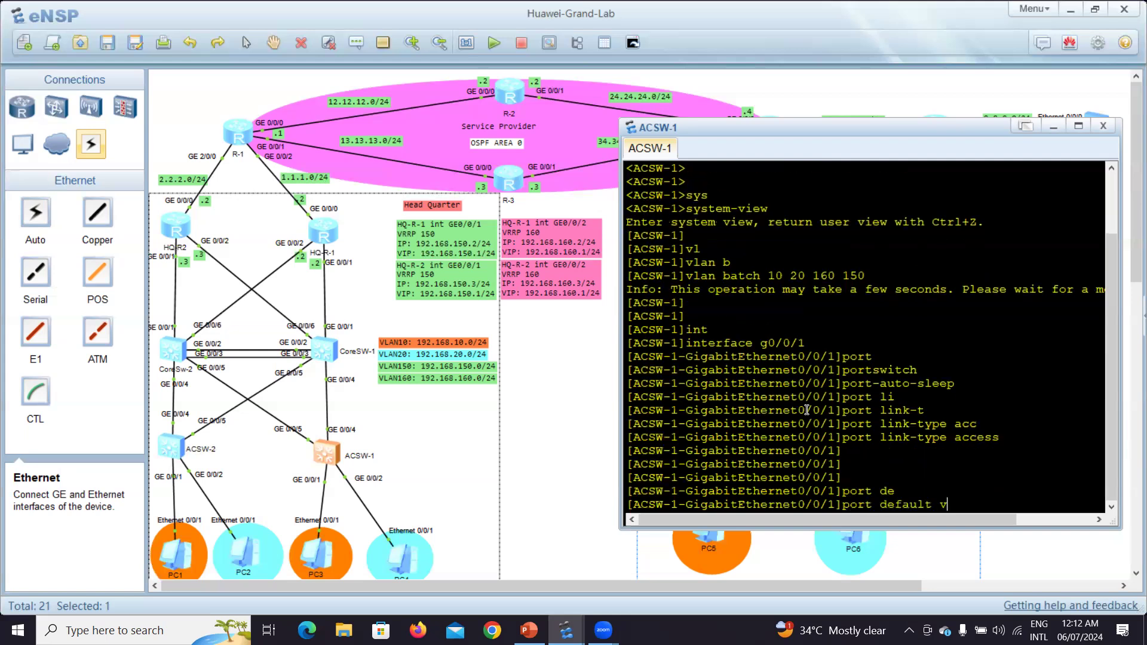
pyautogui.press('Tab')
pyautogui.write('10')
pyautogui.press('Return')
pyautogui.press('Return')
pyautogui.press('Return')
pyautogui.press('Return')
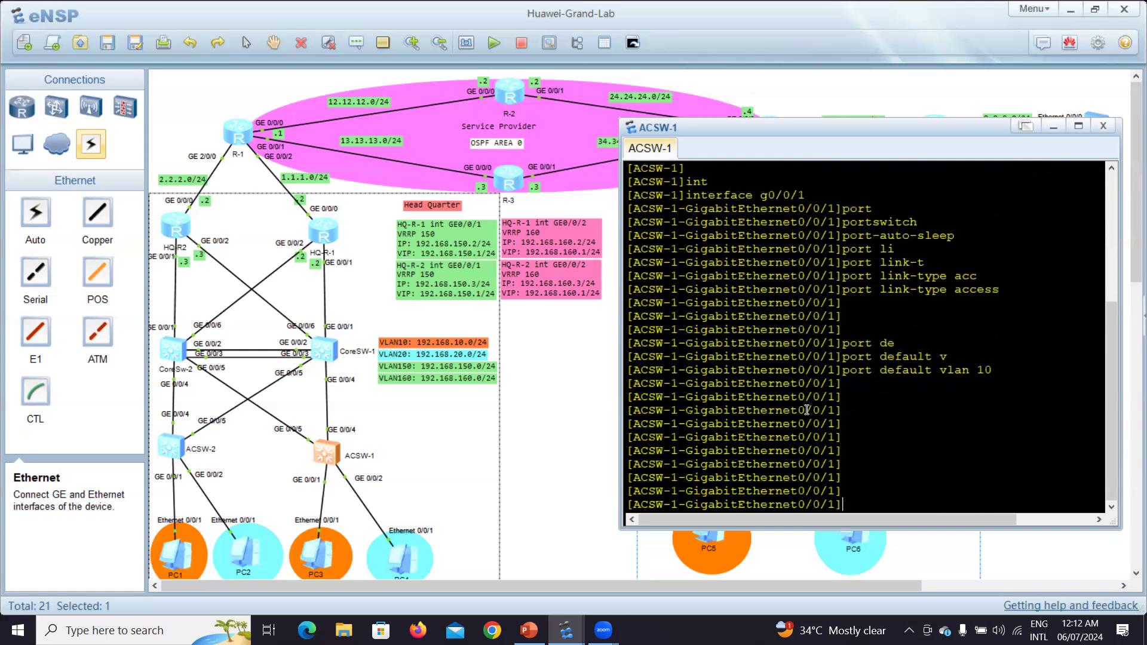
pyautogui.press('Return')
pyautogui.press('Return')
pyautogui.press('Return')
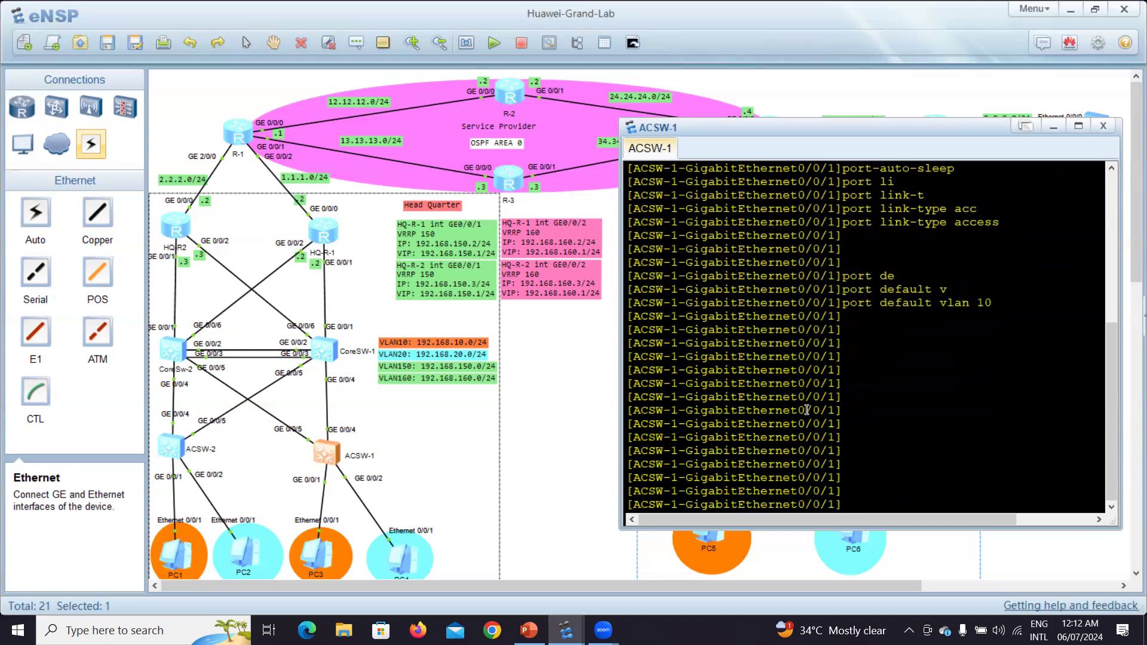
pyautogui.write('int g')
pyautogui.write('0/0/2')
pyautogui.press('Return')
pyautogui.press('Return')
pyautogui.press('Return')
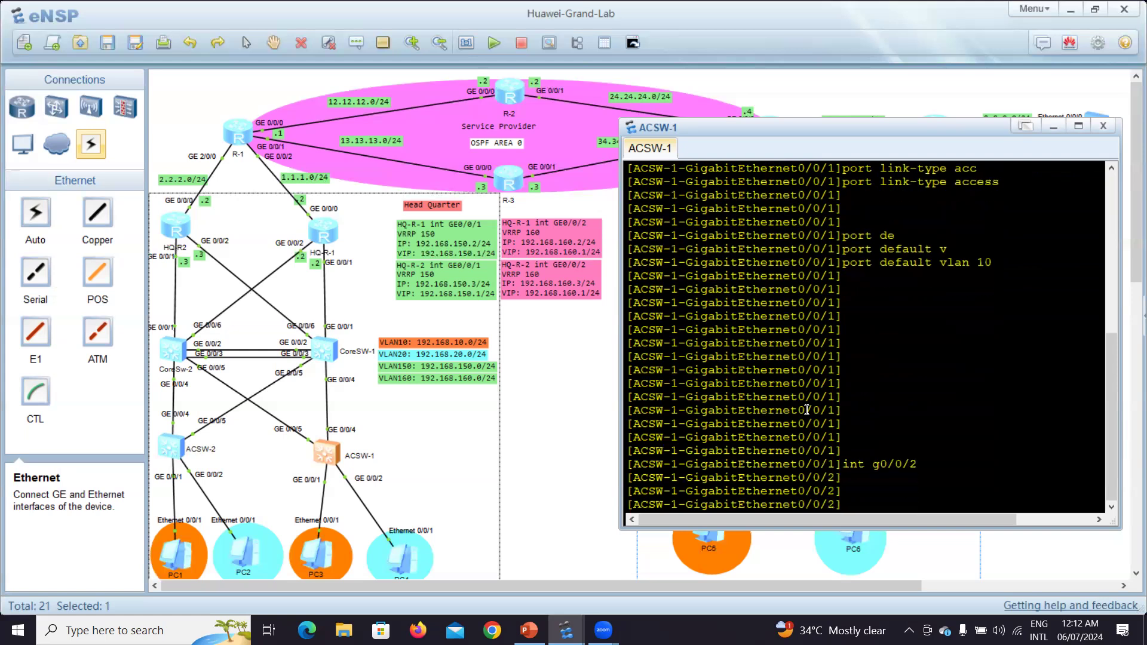
# - Set GigabitEthernet0/0/2's link type to access
pyautogui.write('port li')
pyautogui.press('Tab')
pyautogui.write('t')
pyautogui.press('Tab')
pyautogui.write('acc')
pyautogui.press('Tab')
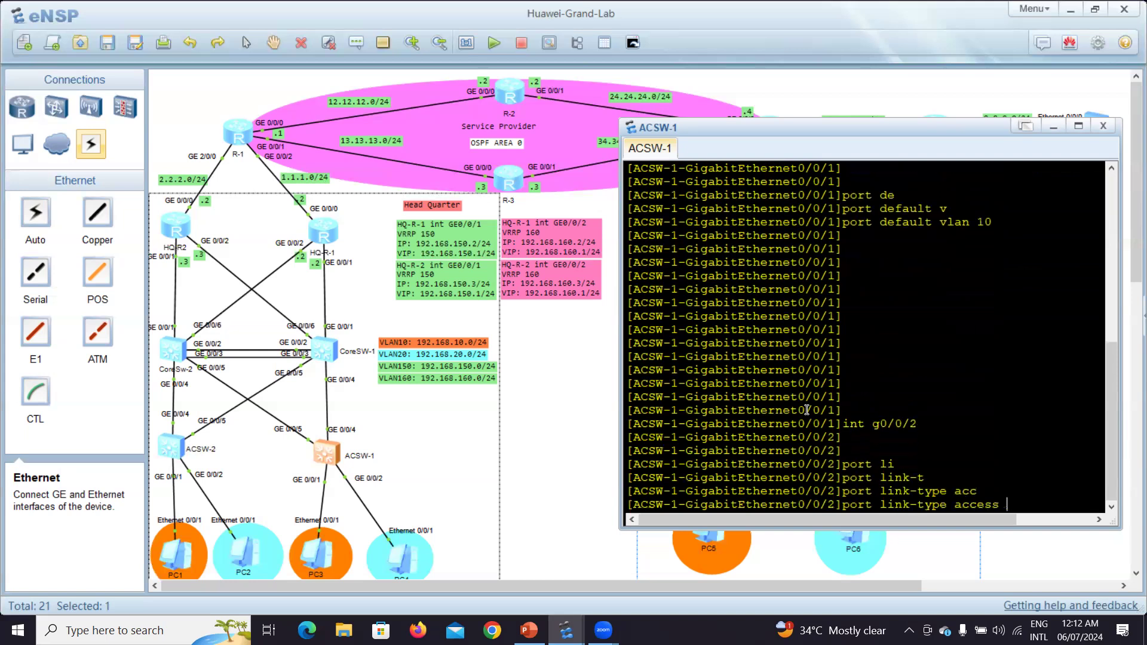
pyautogui.press('Return')
# - Assign GE0/0/2 to default VLAN 20, then type the command for interface GE0/0/4
pyautogui.write('port ')
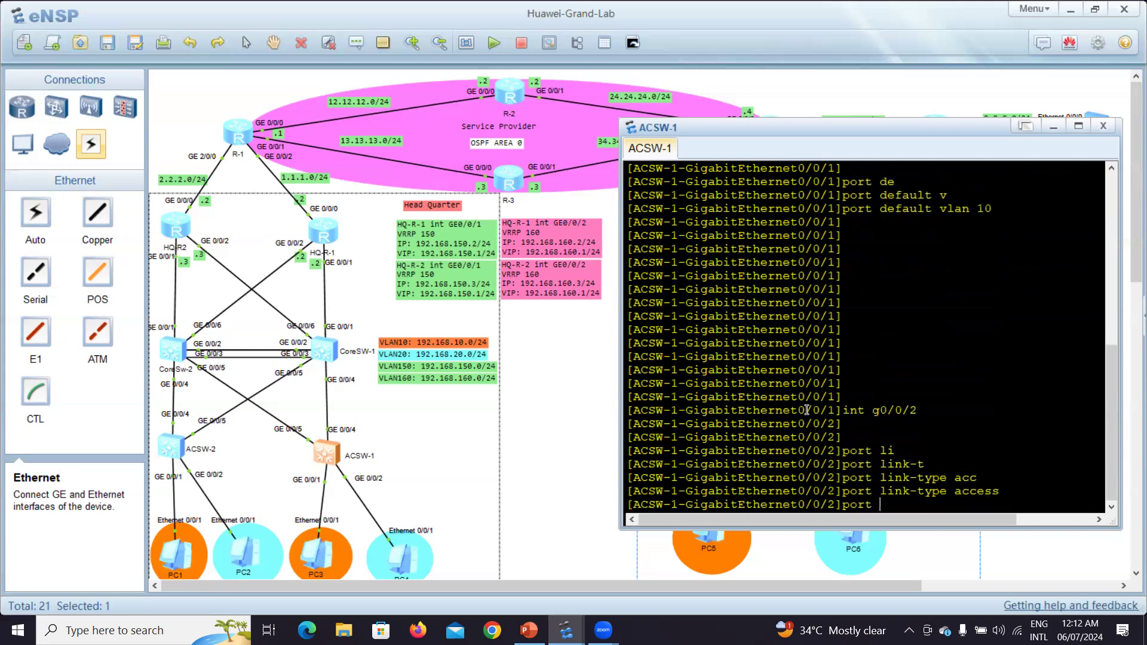
pyautogui.write('acc')
pyautogui.press('Tab')
pyautogui.press('BackSpace')
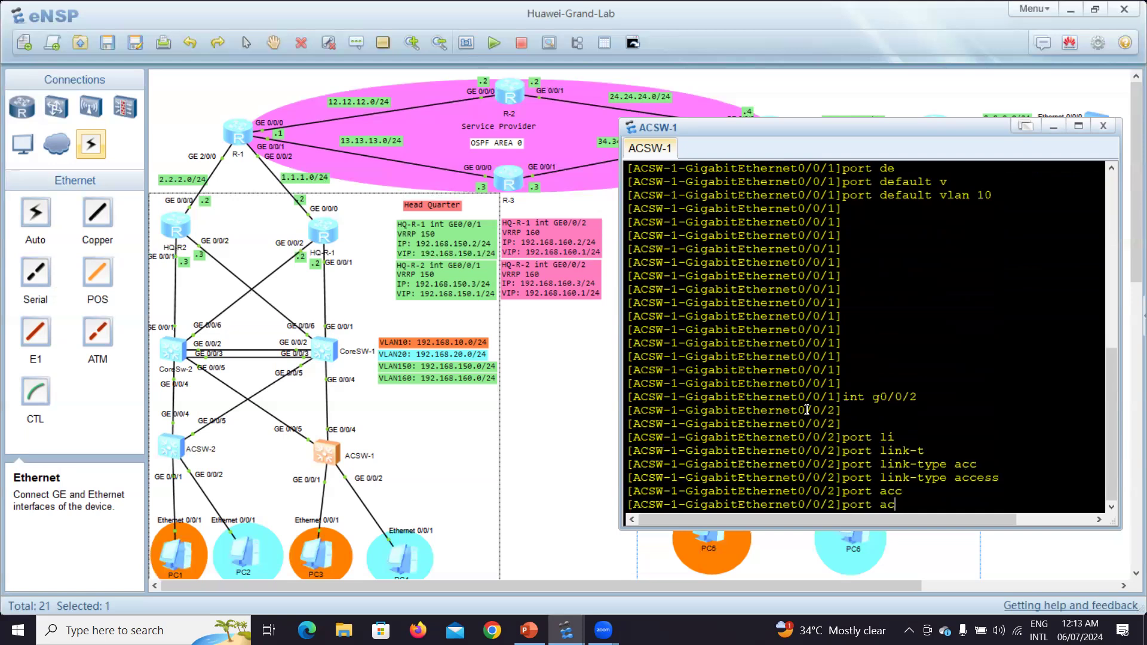
pyautogui.press('BackSpace')
pyautogui.press('BackSpace')
pyautogui.write('def')
pyautogui.press('Tab')
pyautogui.write('v')
pyautogui.press('Tab')
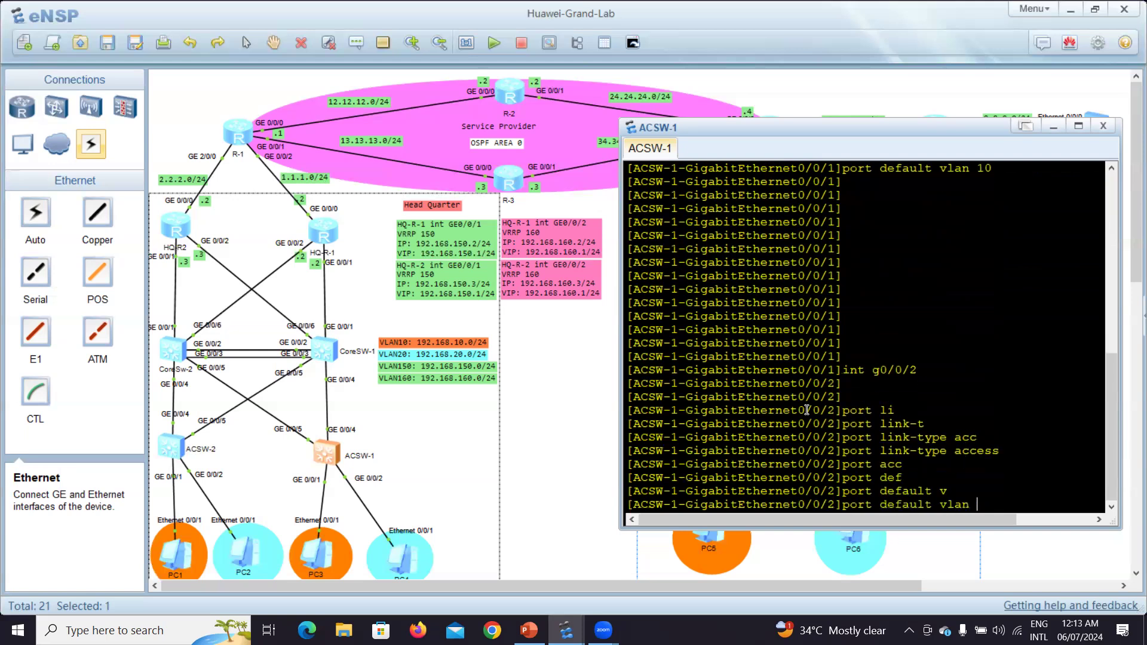
pyautogui.write('20')
pyautogui.press('Return')
pyautogui.press('Return')
pyautogui.press('Return')
pyautogui.press('Return')
pyautogui.press('Return')
pyautogui.press('Return')
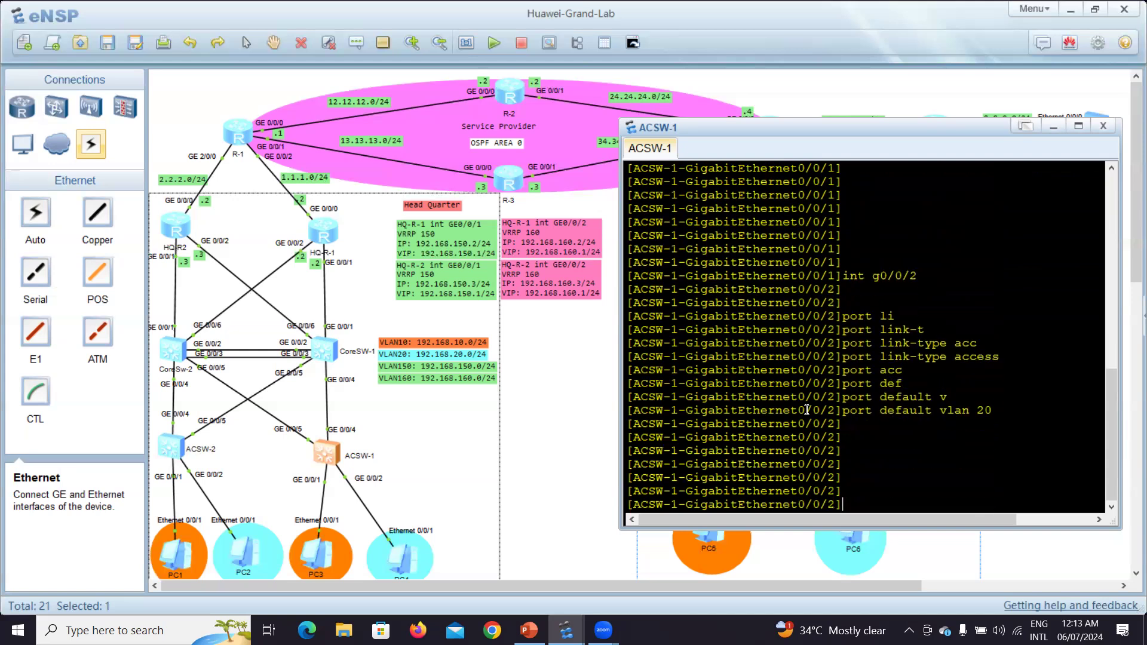
pyautogui.press('Return')
pyautogui.press('Return')
pyautogui.press('Return')
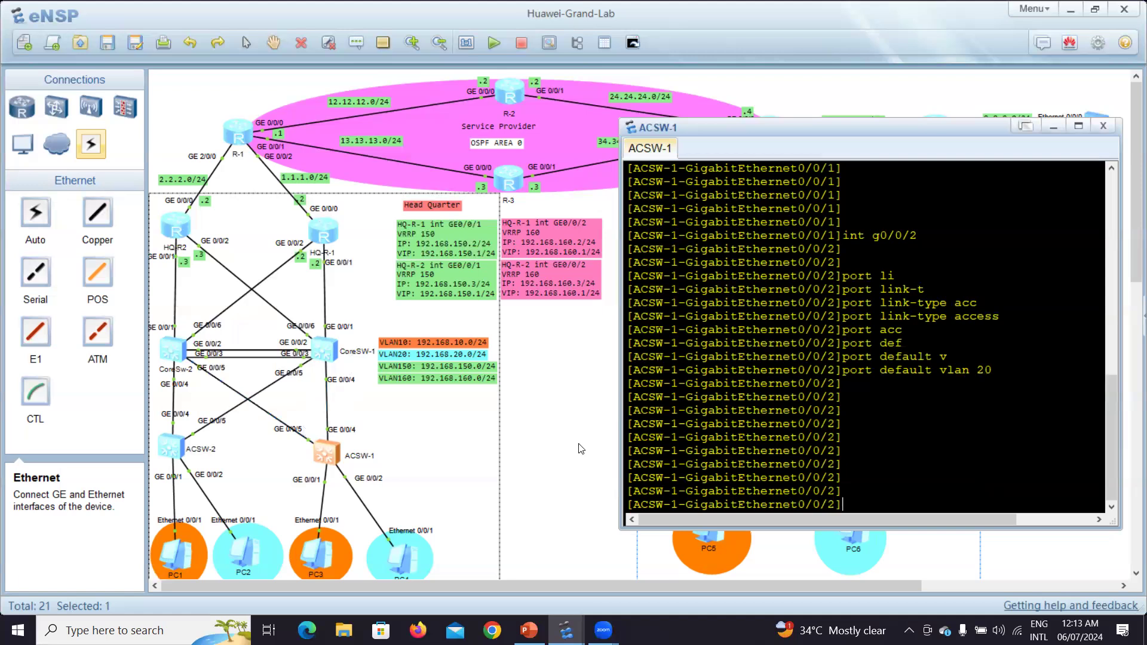
pyautogui.write('in')
pyautogui.write('t g')
pyautogui.write('0/0/')
pyautogui.write('4')
# - Enter GigabitEthernet0/0/4 and set its link type to trunk
pyautogui.press('Return')
pyautogui.press('Return')
pyautogui.press('Return')
pyautogui.press('Return')
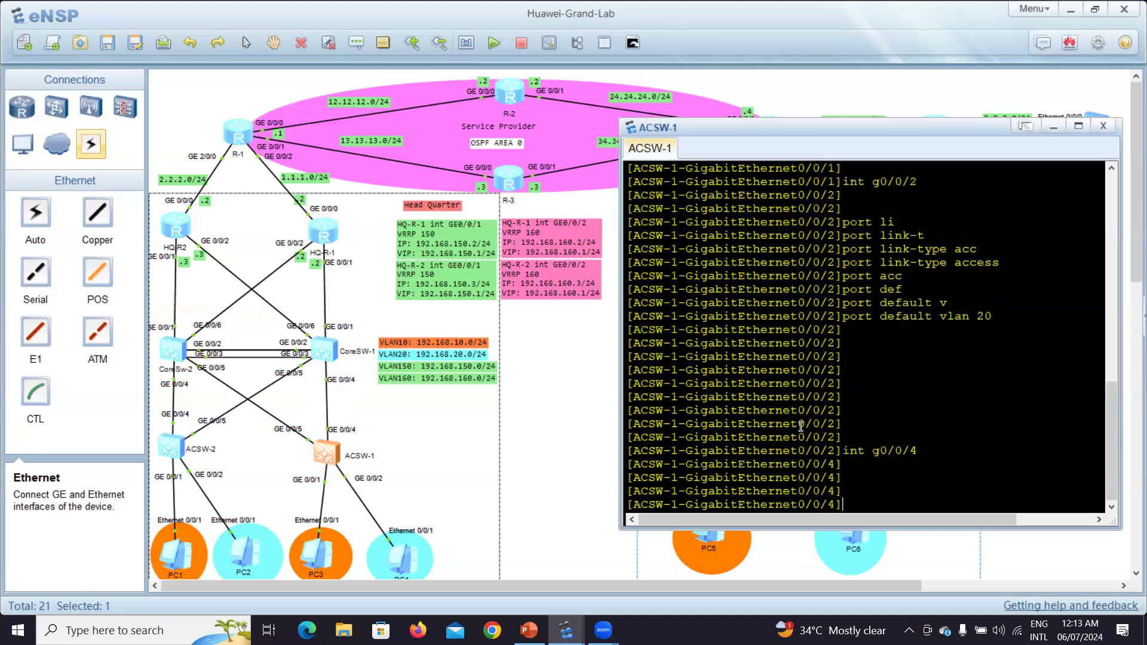
pyautogui.write('port ')
pyautogui.write('li')
pyautogui.press('Tab')
pyautogui.write('t')
pyautogui.press('Tab')
pyautogui.write('t')
pyautogui.press('Tab')
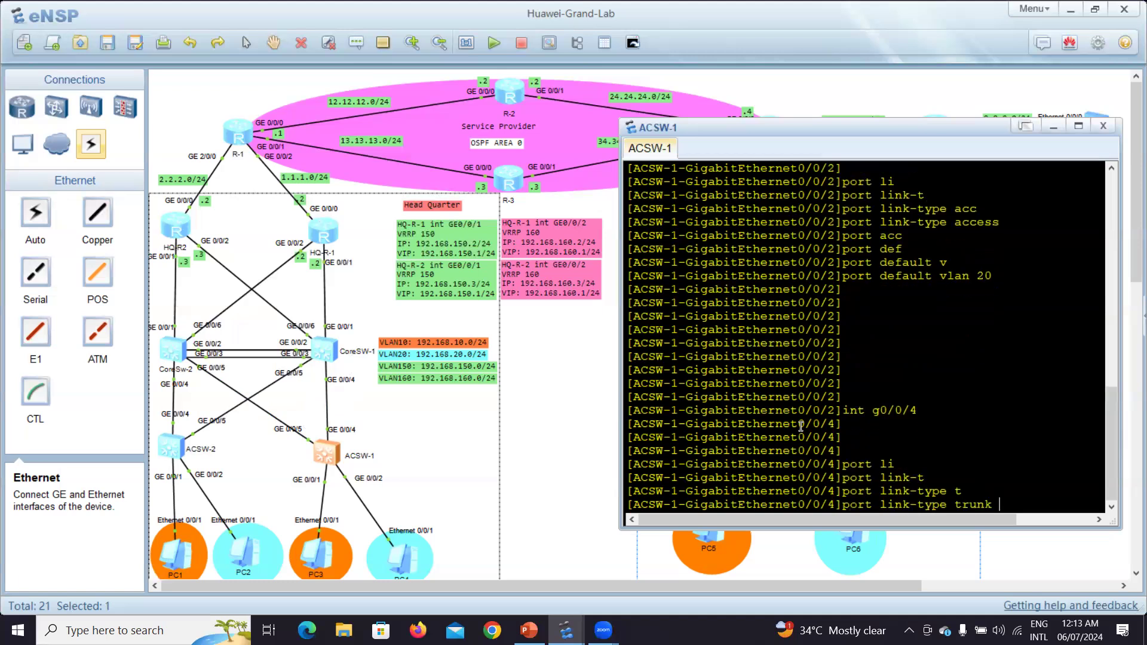
pyautogui.press('Return')
# - Allow VLANs 10 and 20 on the GE0/0/4 trunk, then enter interface GE0/0/5
pyautogui.write('port t')
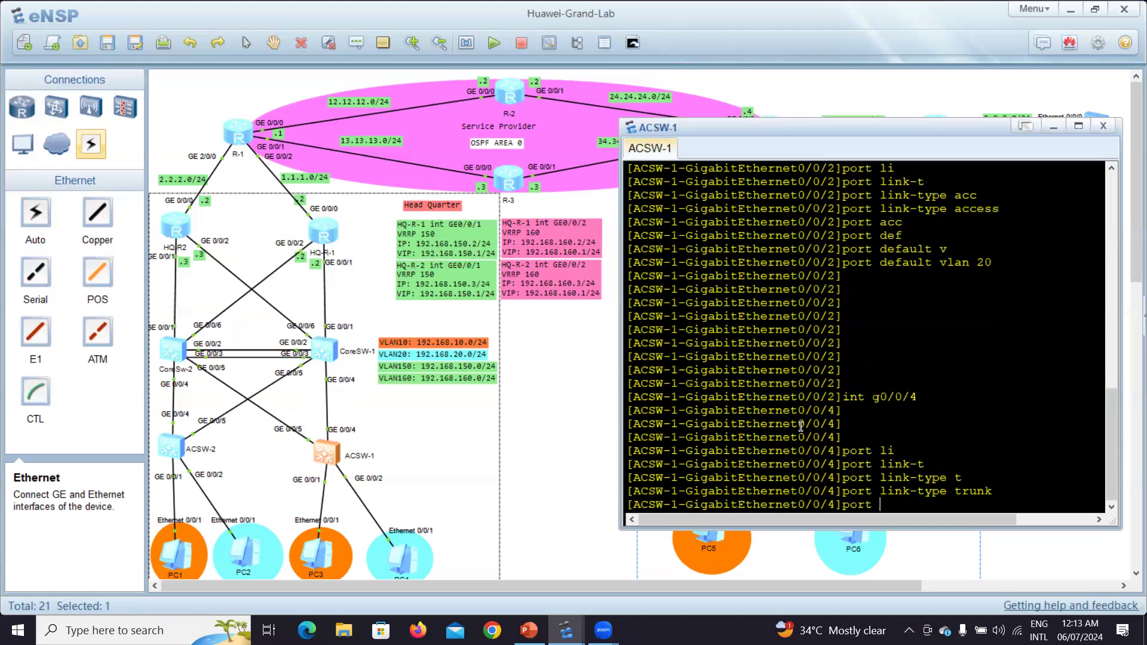
pyautogui.press('Tab')
pyautogui.write('all')
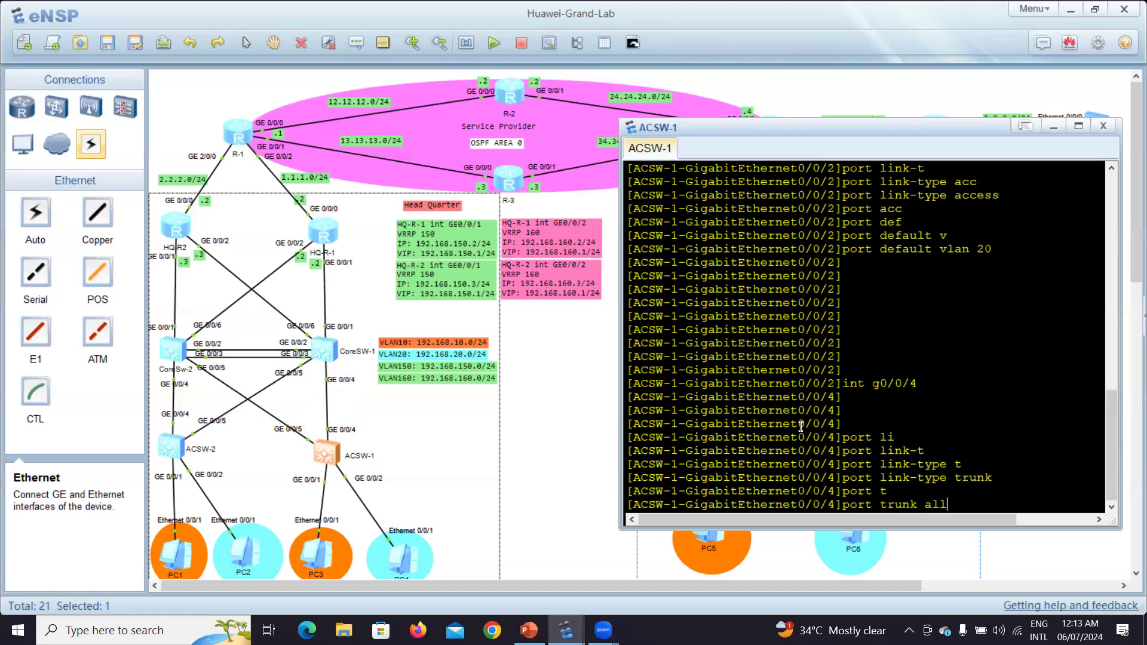
pyautogui.press('Tab')
pyautogui.write('v')
pyautogui.press('Tab')
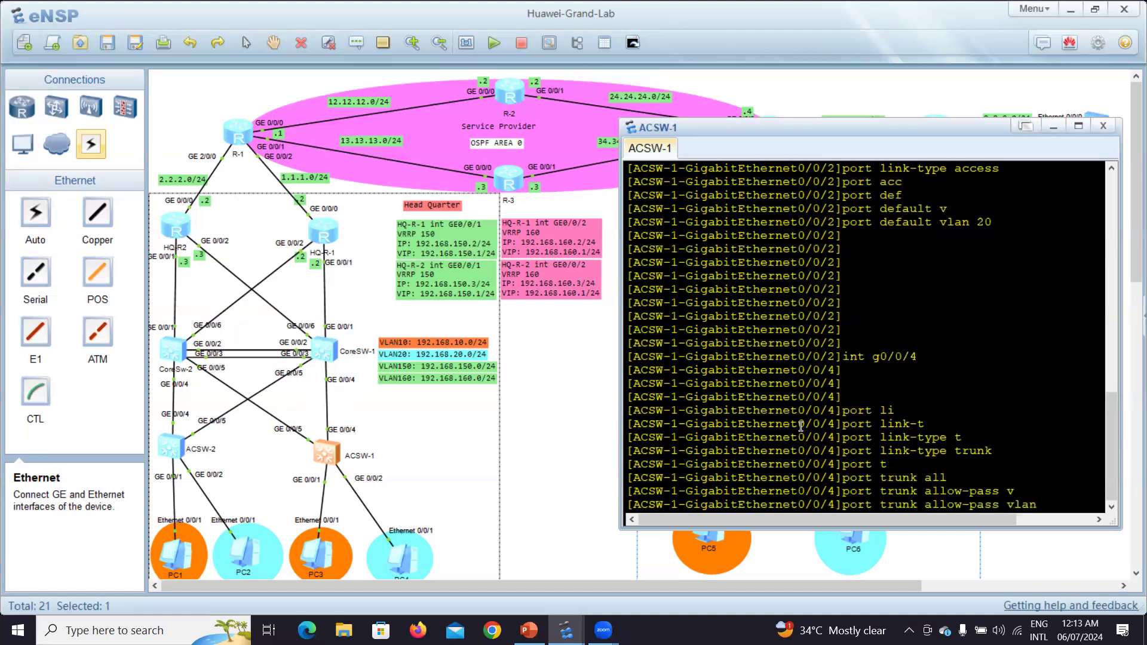
pyautogui.write('10 20')
pyautogui.press('Return')
pyautogui.press('Return')
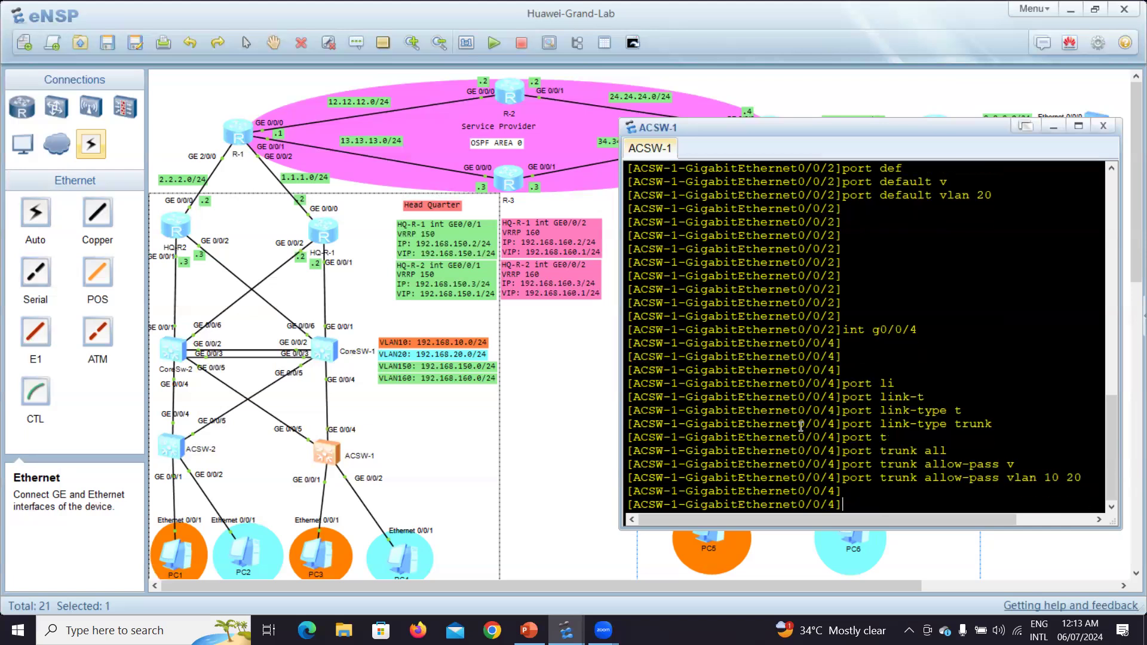
pyautogui.press('Return')
pyautogui.press('Return')
pyautogui.press('Return')
pyautogui.write('i')
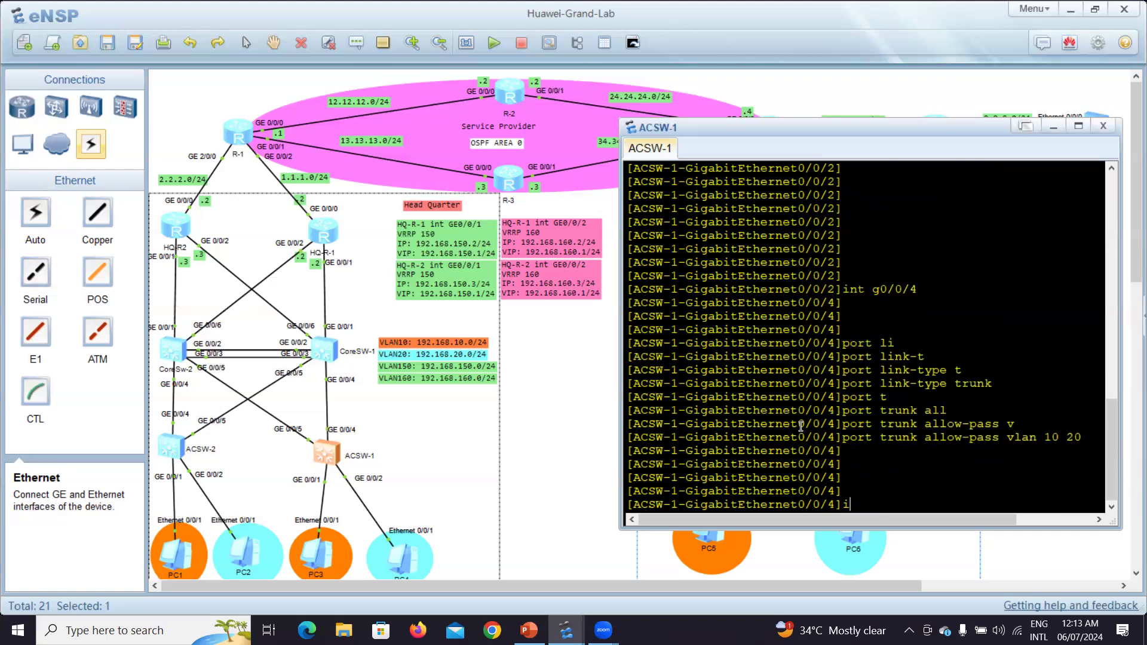
pyautogui.write('nt g')
pyautogui.write('0/0/5')
pyautogui.press('Return')
pyautogui.press('Return')
pyautogui.press('Return')
pyautogui.press('Return')
pyautogui.press('Return')
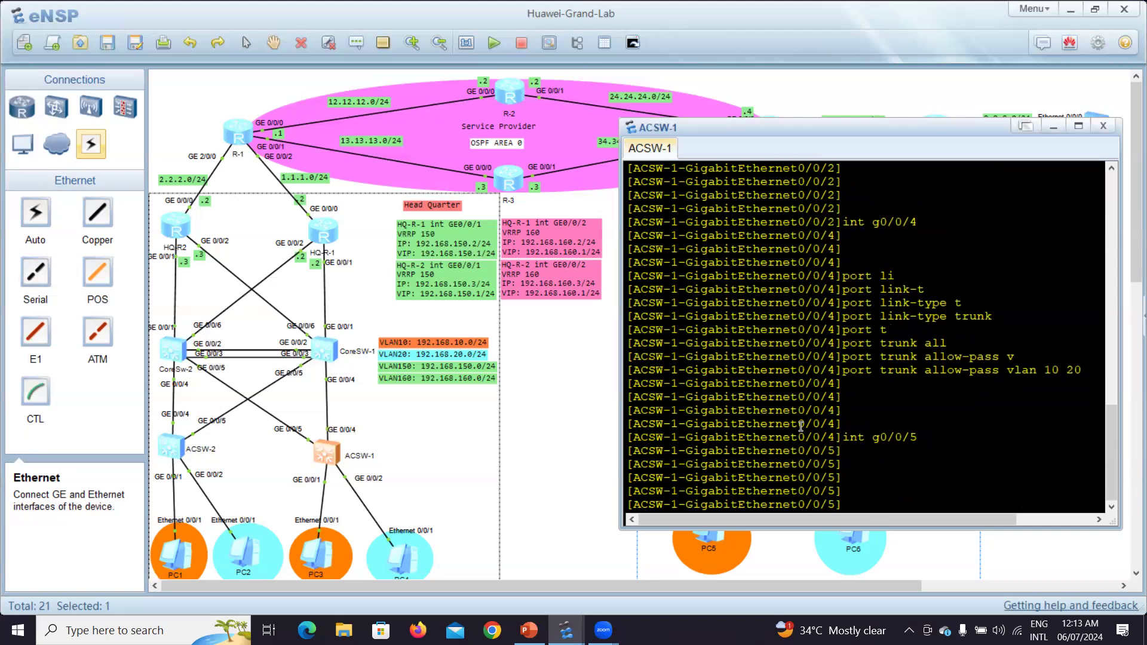
# - Set GigabitEthernet0/0/5's link type to trunk
pyautogui.write('port ')
pyautogui.write('t')
pyautogui.press('Tab')
pyautogui.press('BackSpace')
pyautogui.press('BackSpace')
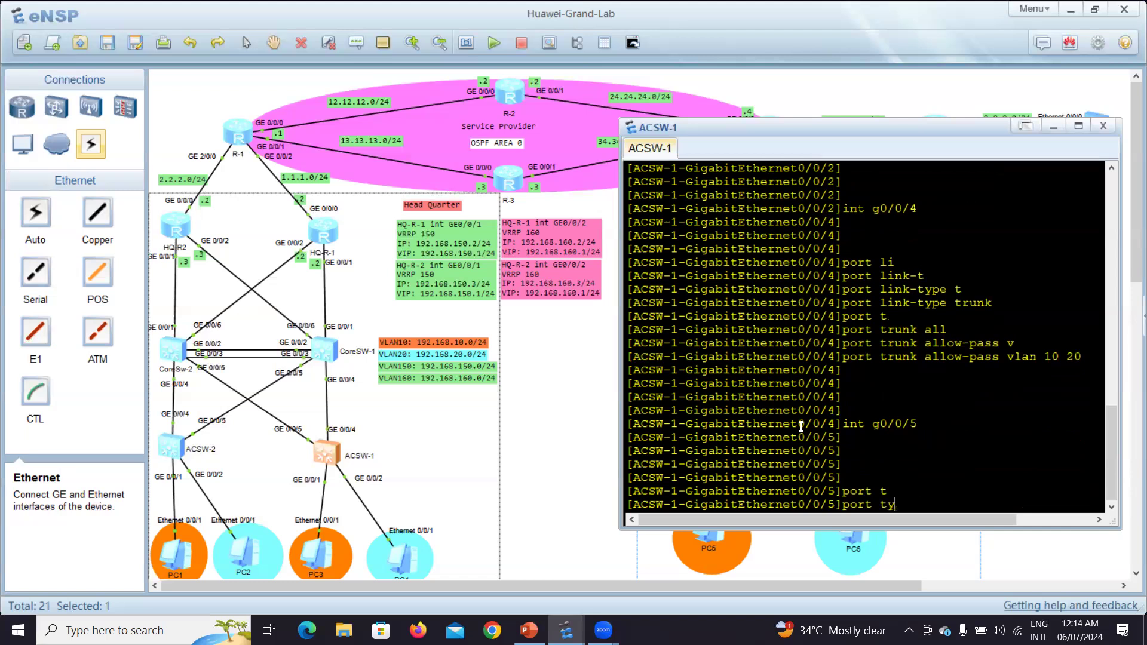
pyautogui.press('BackSpace')
pyautogui.press('BackSpace')
pyautogui.write('li')
pyautogui.press('Tab')
pyautogui.write('t')
pyautogui.press('Tab')
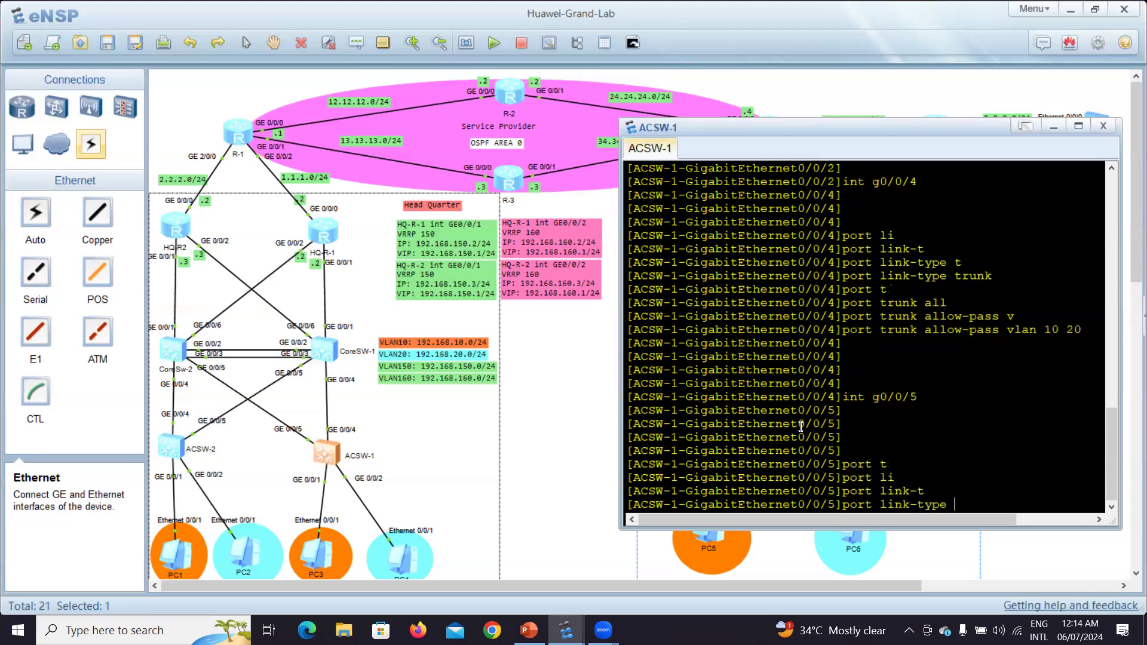
pyautogui.write('t')
pyautogui.press('Tab')
pyautogui.press('Return')
pyautogui.press('Return')
# - Allow VLANs 10 and 20 on the GE0/0/5 trunk, adding the missing vlan keyword
pyautogui.write('por')
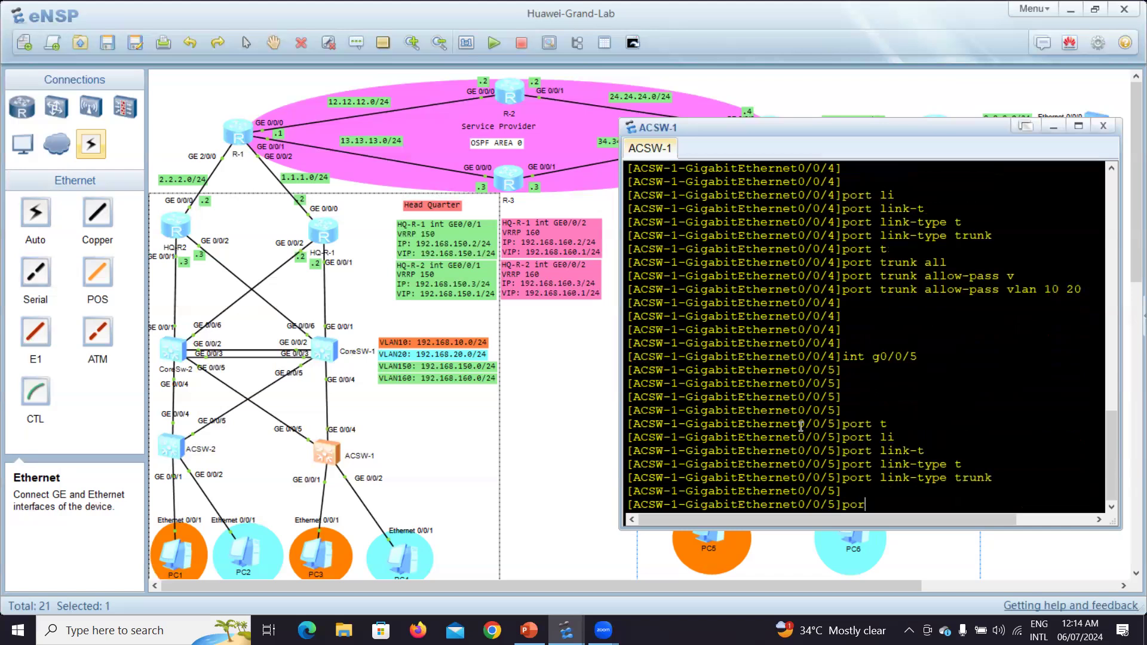
pyautogui.write('t d')
pyautogui.press('BackSpace')
pyautogui.write('t')
pyautogui.press('Tab')
pyautogui.write('all')
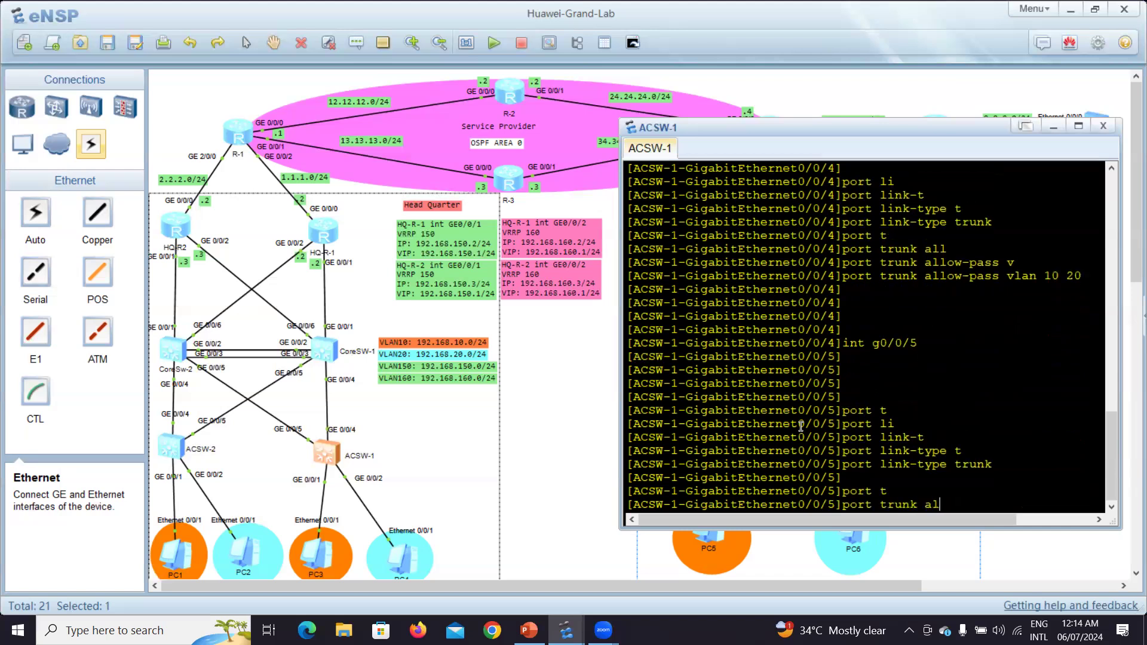
pyautogui.press('Tab')
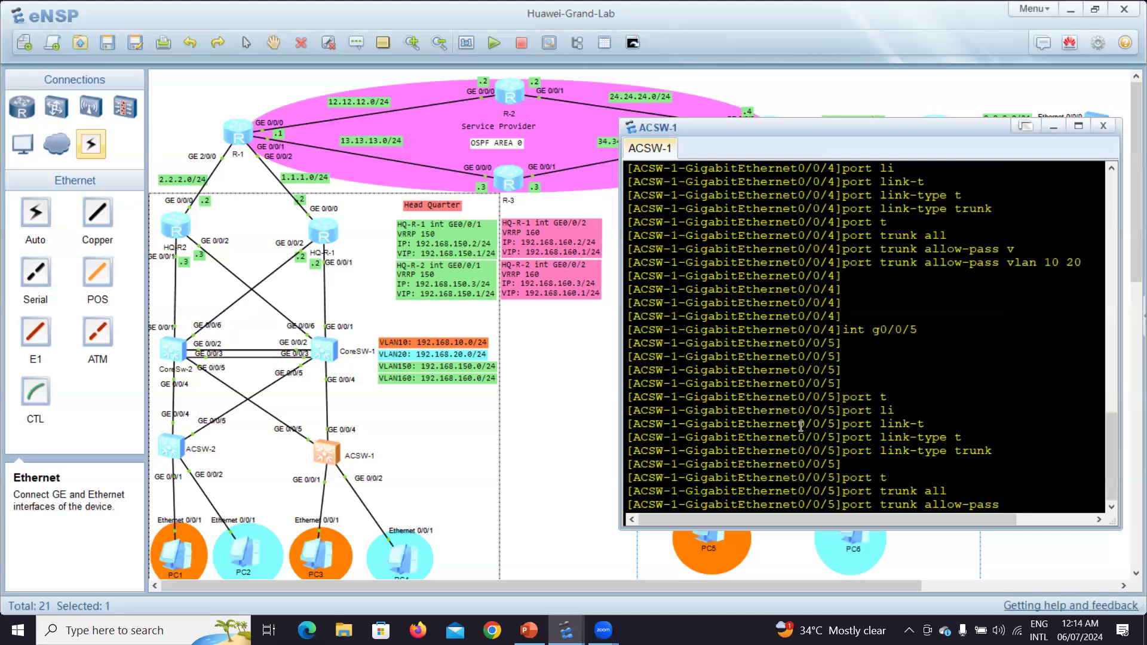
pyautogui.write(' 10 20')
pyautogui.press('Return')
pyautogui.press('Return')
pyautogui.press('Return')
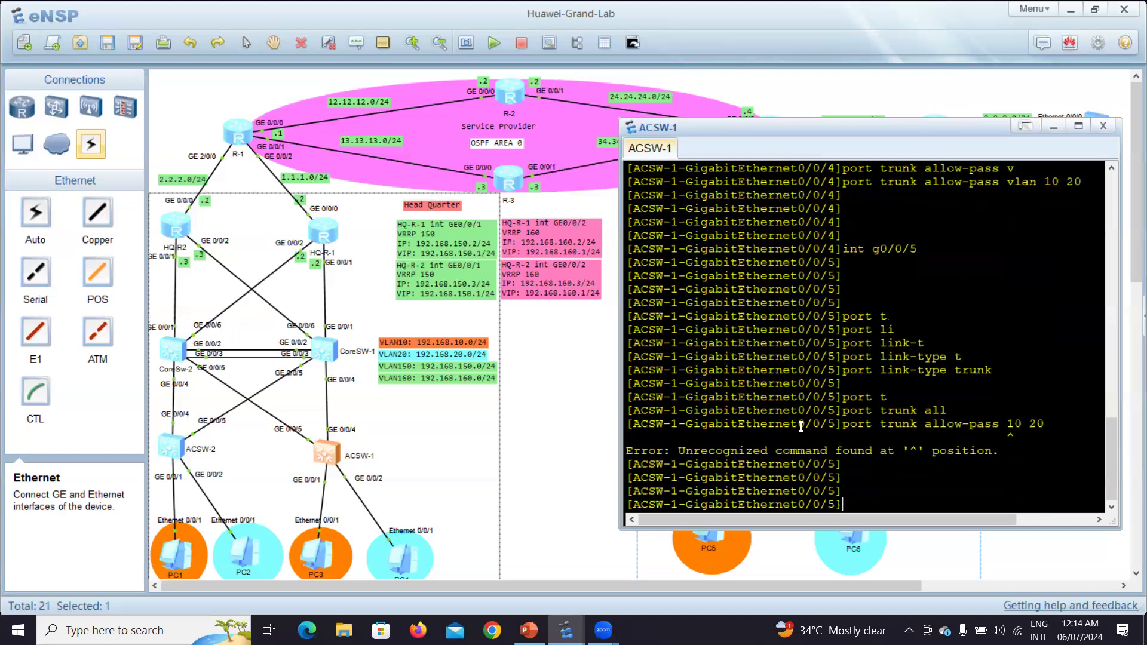
pyautogui.press('Up')
pyautogui.press('Left')
pyautogui.press('Left')
pyautogui.press('Left')
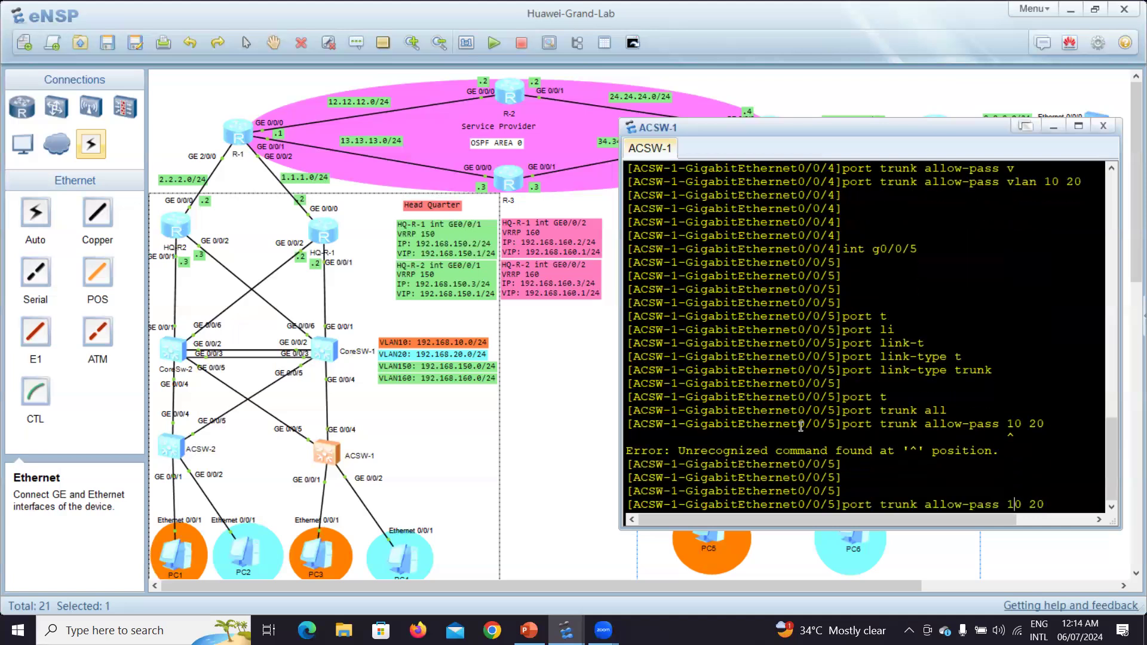
pyautogui.press('Left')
pyautogui.write('vl')
pyautogui.press('Return')
pyautogui.press('Return')
pyautogui.press('Return')
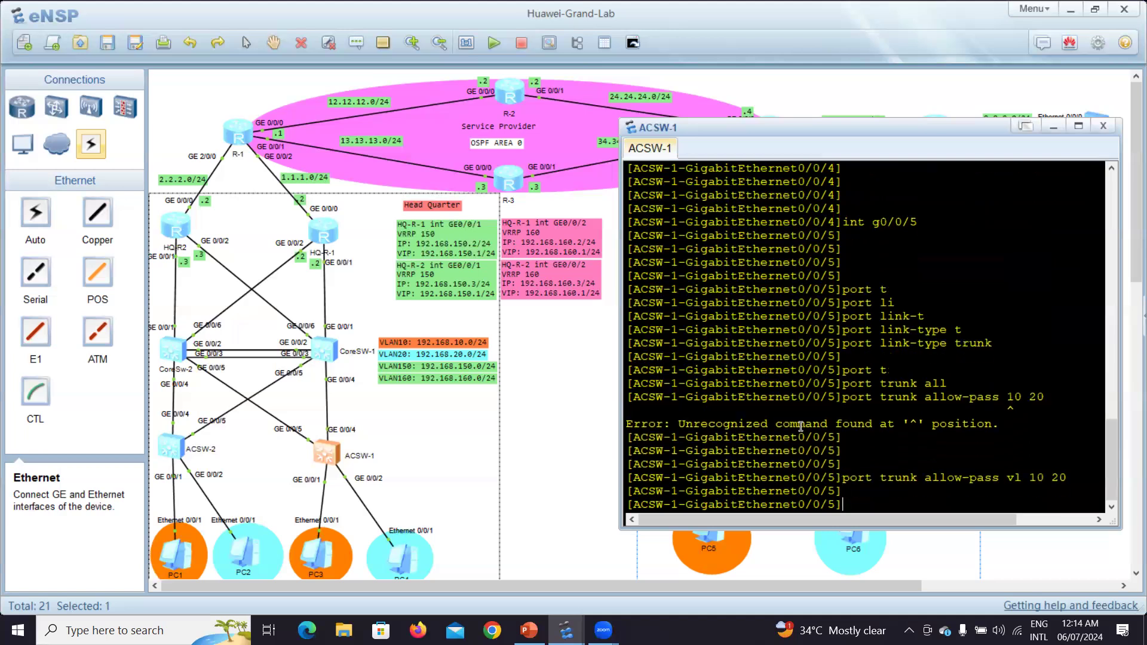
pyautogui.press('Return')
pyautogui.press('Return')
pyautogui.press('Return')
pyautogui.press('Return')
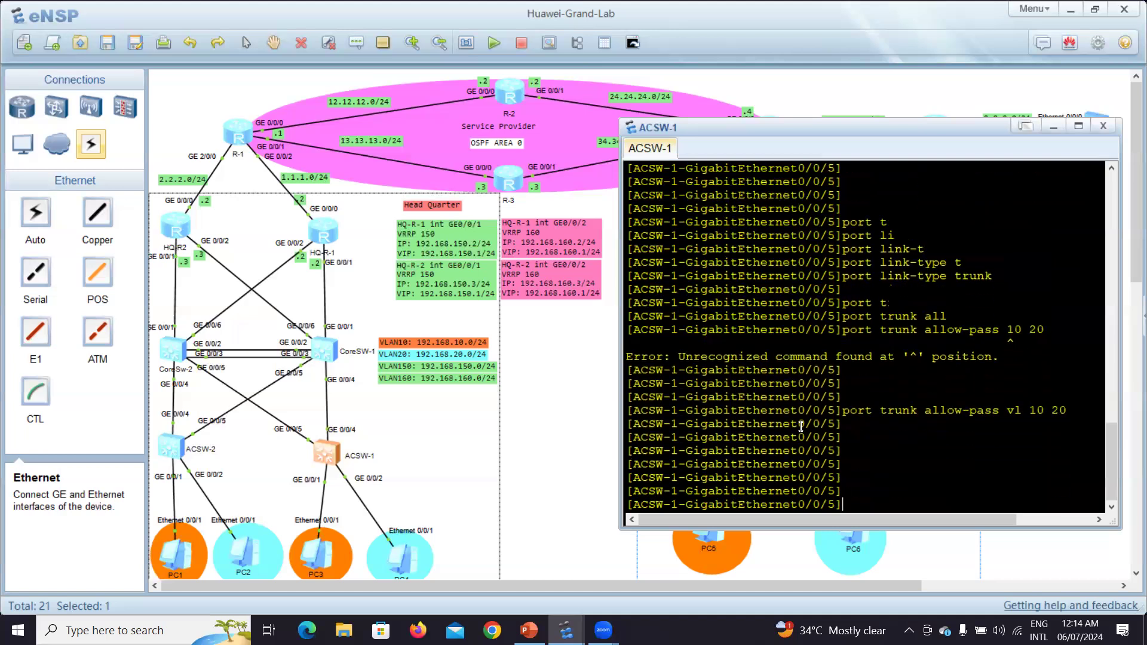
# - Open the ACSW-2 console and turn off terminal monitor messages with 'u t m'
pyautogui.doubleClick(176, 444)
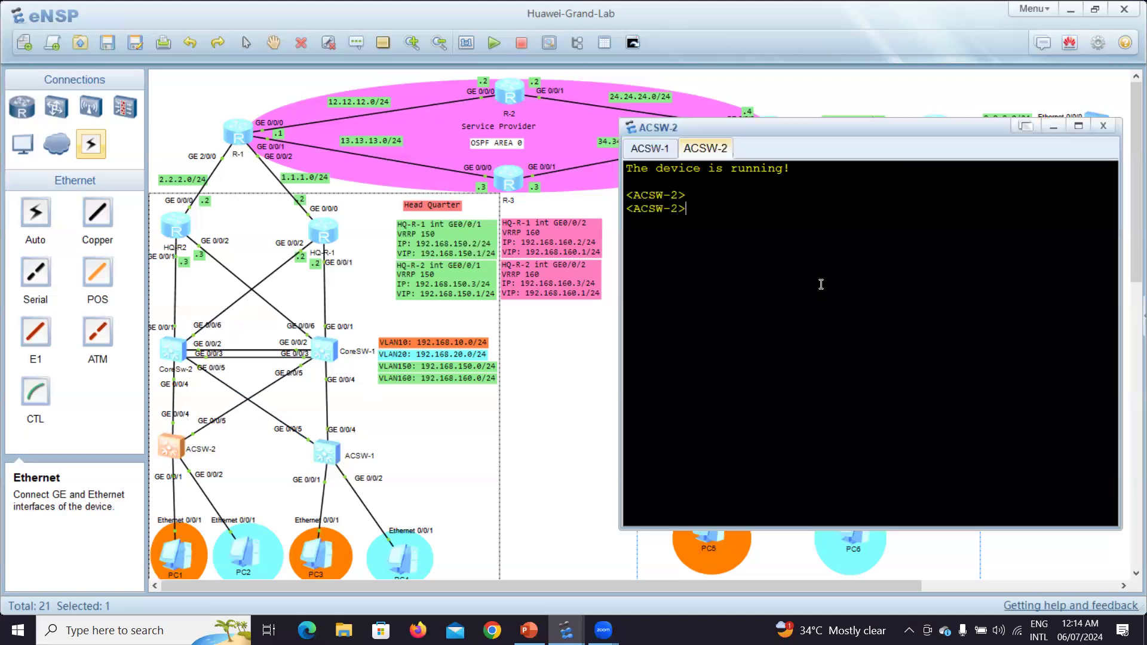
pyautogui.write('u t m')
pyautogui.press('Return')
pyautogui.press('Return')
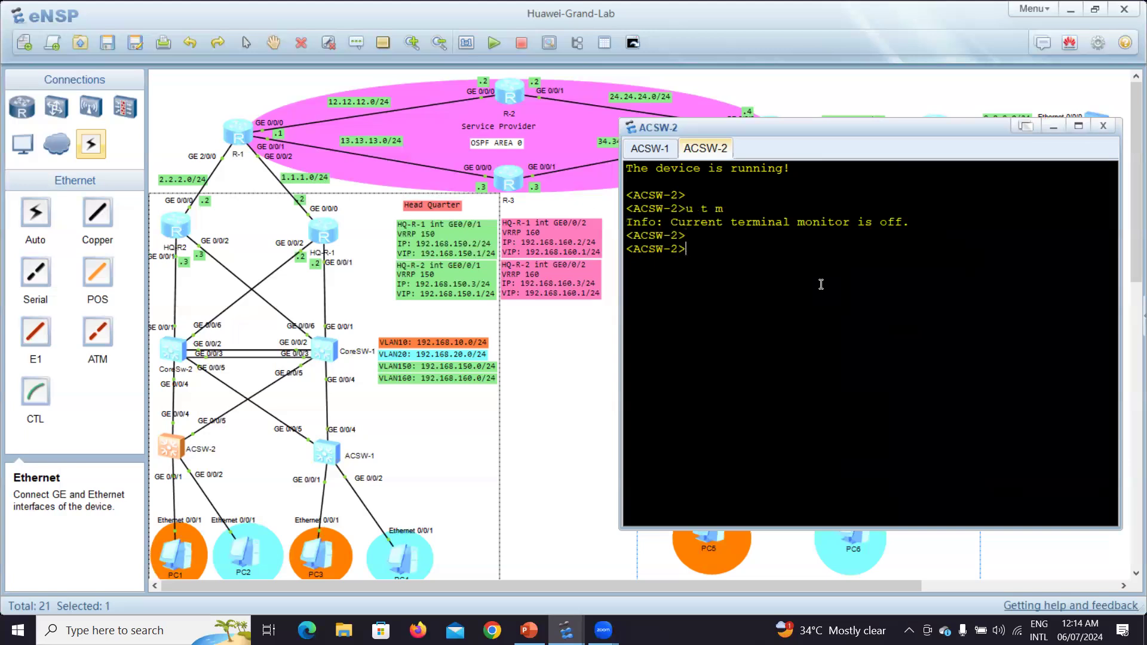
pyautogui.press('Return')
# - Enter system view, batch-create VLANs 10, 20, 150 and 160, then enter GE0/0/1
pyautogui.write('sys')
pyautogui.press('Tab')
pyautogui.press('Return')
pyautogui.press('Return')
pyautogui.press('Return')
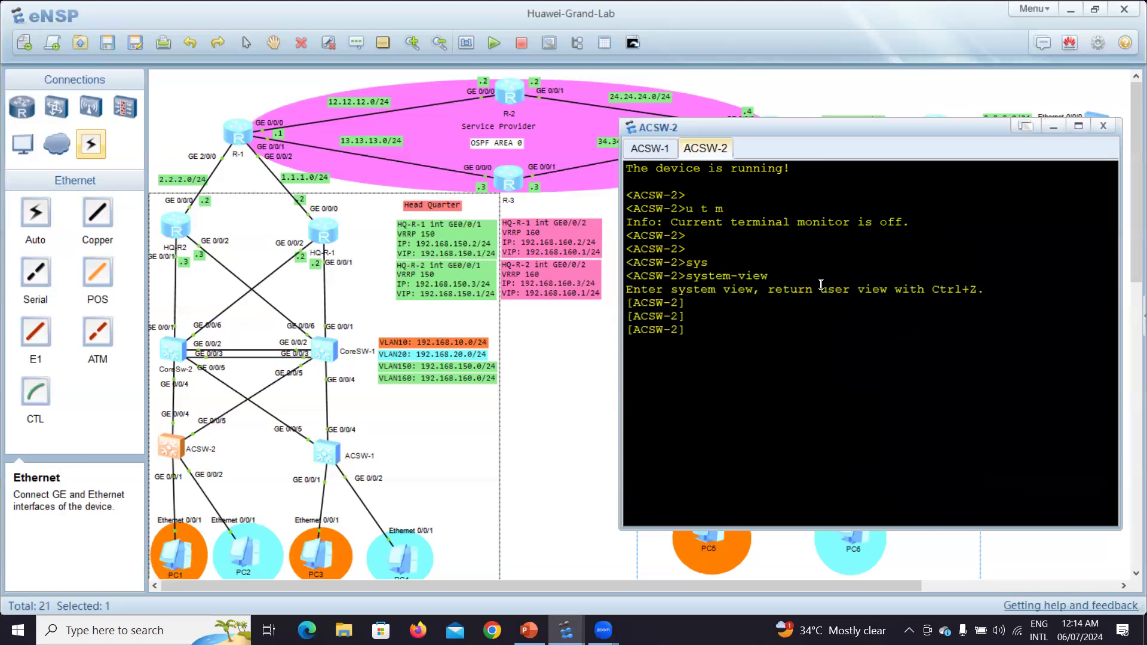
pyautogui.write('vl')
pyautogui.press('Tab')
pyautogui.write('b')
pyautogui.press('Tab')
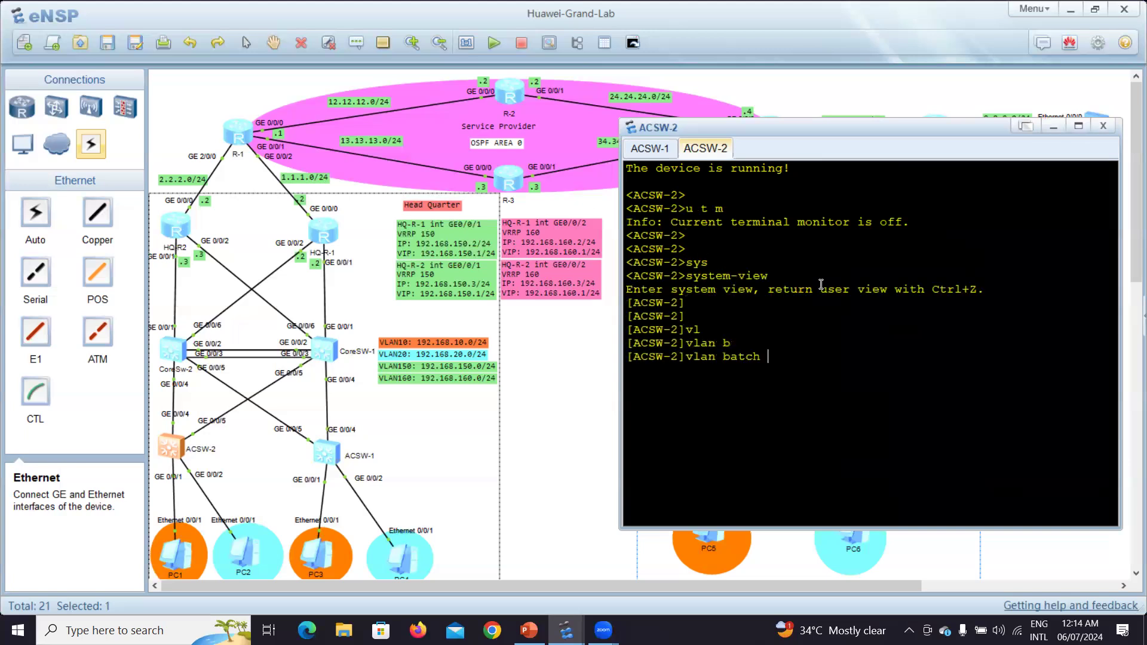
pyautogui.write('10 20')
pyautogui.write(' 150 ')
pyautogui.write('160')
pyautogui.press('Return')
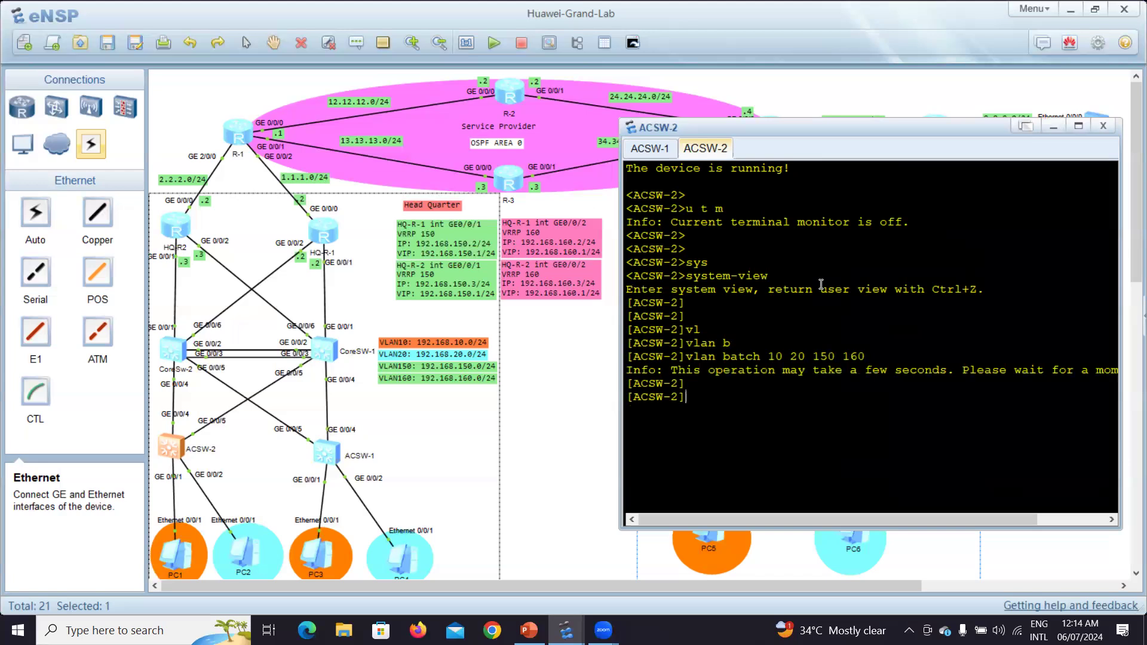
pyautogui.press('Return')
pyautogui.write('i')
pyautogui.write('nt g0/')
pyautogui.write('0/1')
# - Make ACSW-2's GigabitEthernet0/0/1 an access port in VLAN 10
pyautogui.press('Return')
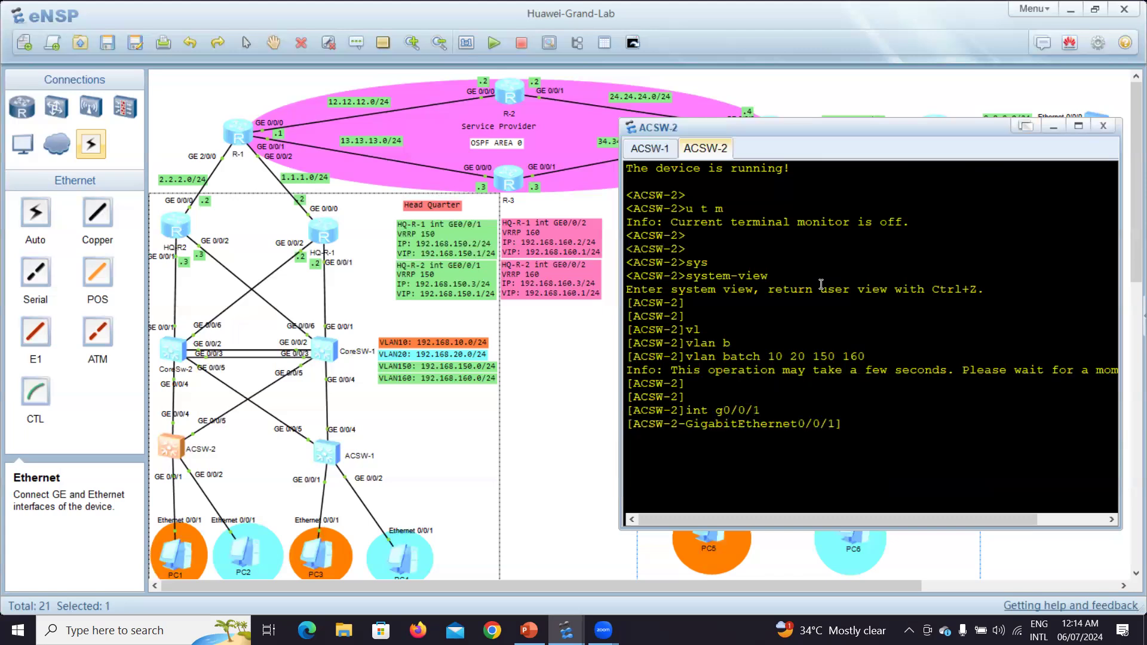
pyautogui.write('port li')
pyautogui.press('Tab')
pyautogui.write('t')
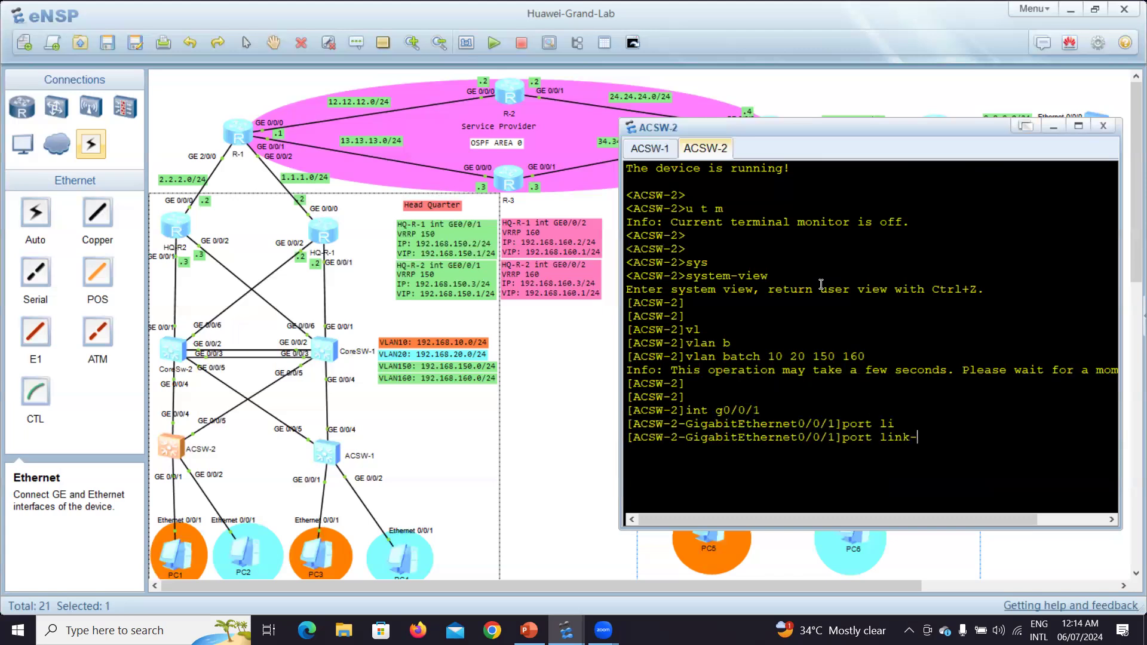
pyautogui.press('Tab')
pyautogui.write('ac')
pyautogui.press('Tab')
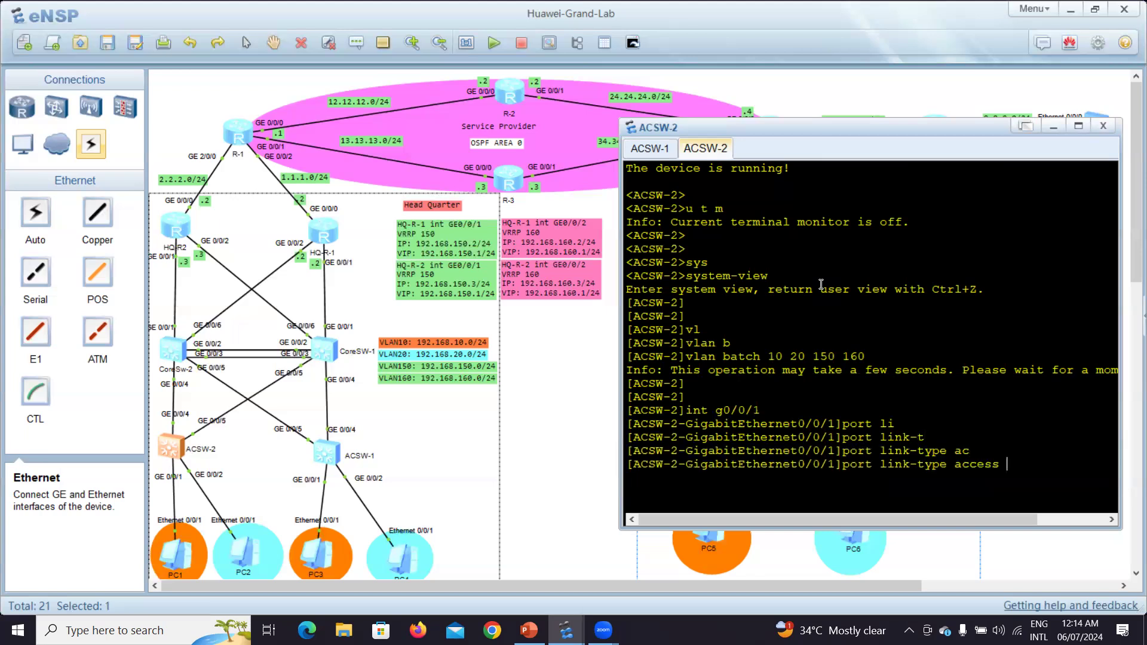
pyautogui.press('Return')
pyautogui.write('port d')
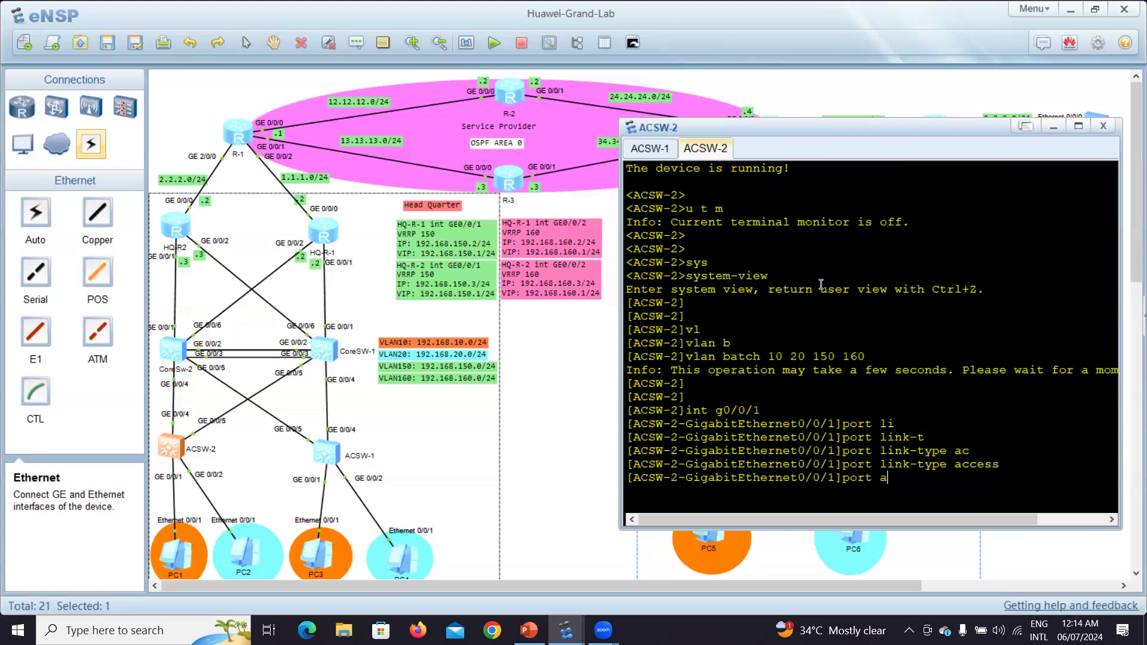
pyautogui.write('e')
pyautogui.press('Tab')
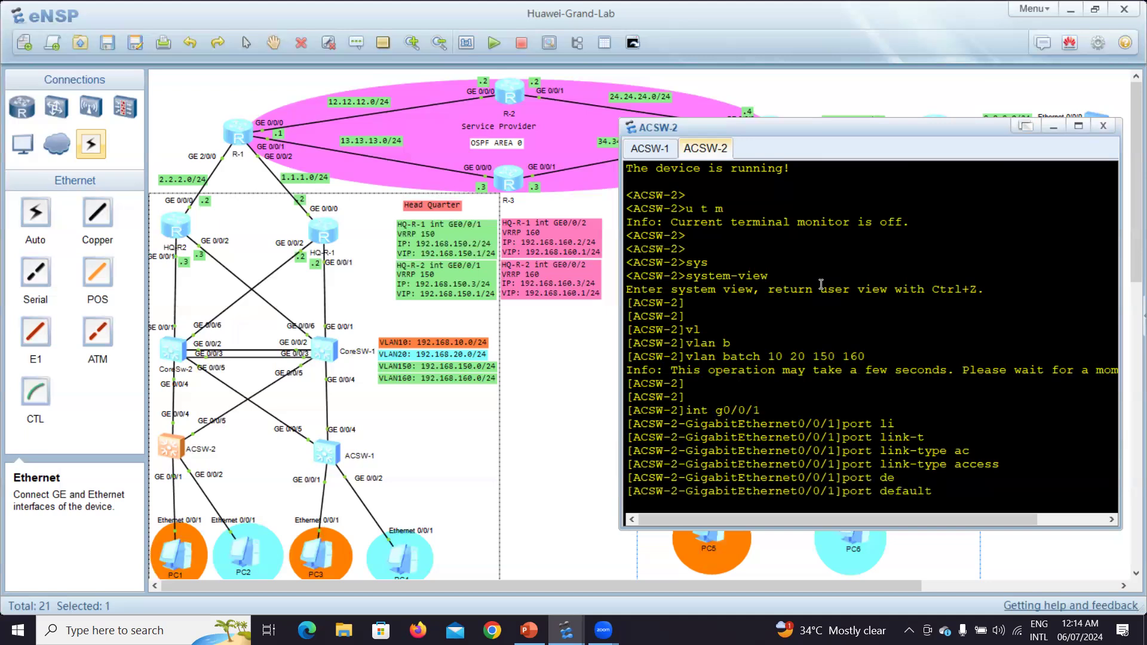
pyautogui.write('v')
pyautogui.press('Tab')
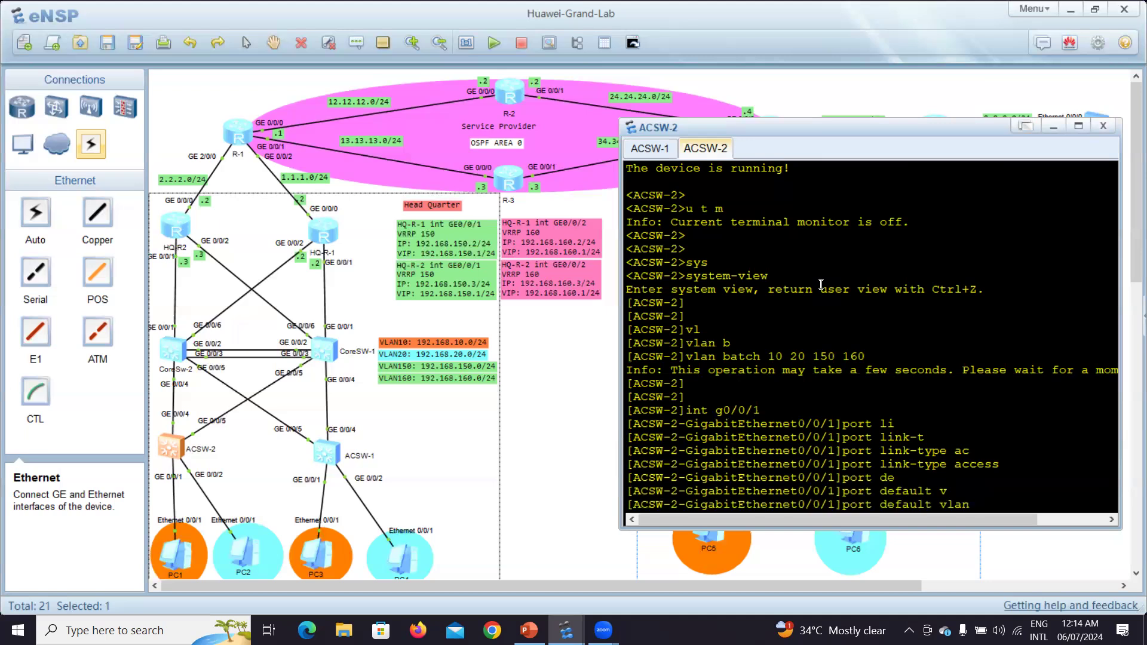
pyautogui.write(' 10')
pyautogui.press('Return')
pyautogui.press('Return')
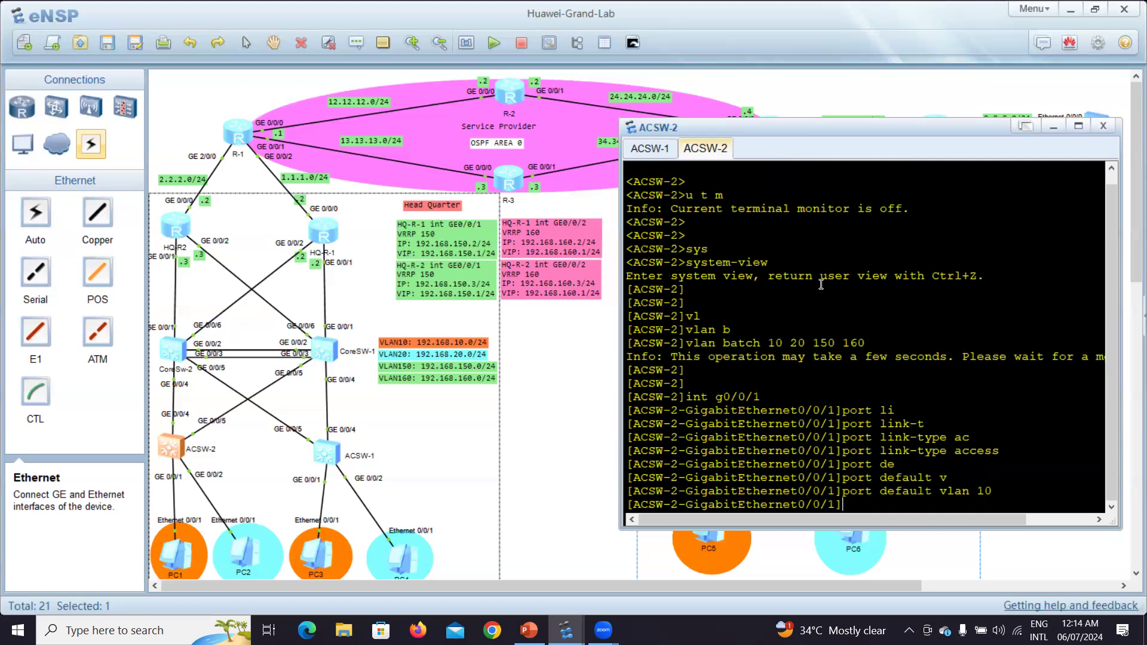
pyautogui.press('Return')
pyautogui.press('Return')
pyautogui.press('Return')
pyautogui.press('Return')
pyautogui.press('Return')
pyautogui.press('Return')
# - Make ACSW-2's GigabitEthernet0/0/2 an access port in VLAN 20
pyautogui.write('int g')
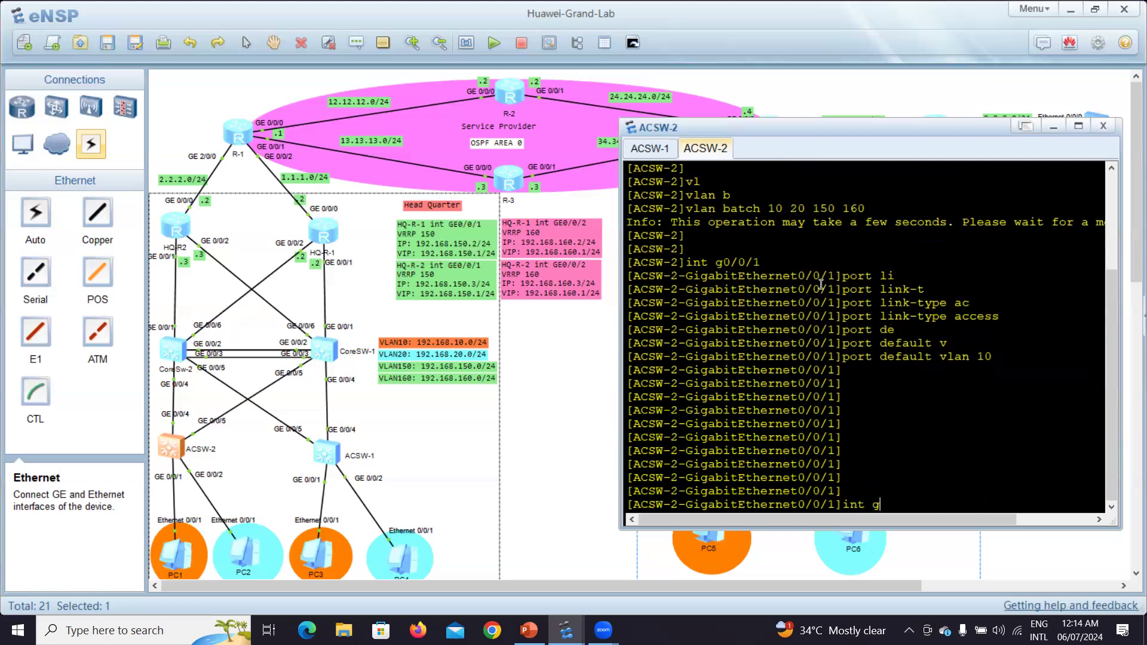
pyautogui.write('0/0/')
pyautogui.write('2')
pyautogui.press('Return')
pyautogui.write('port ')
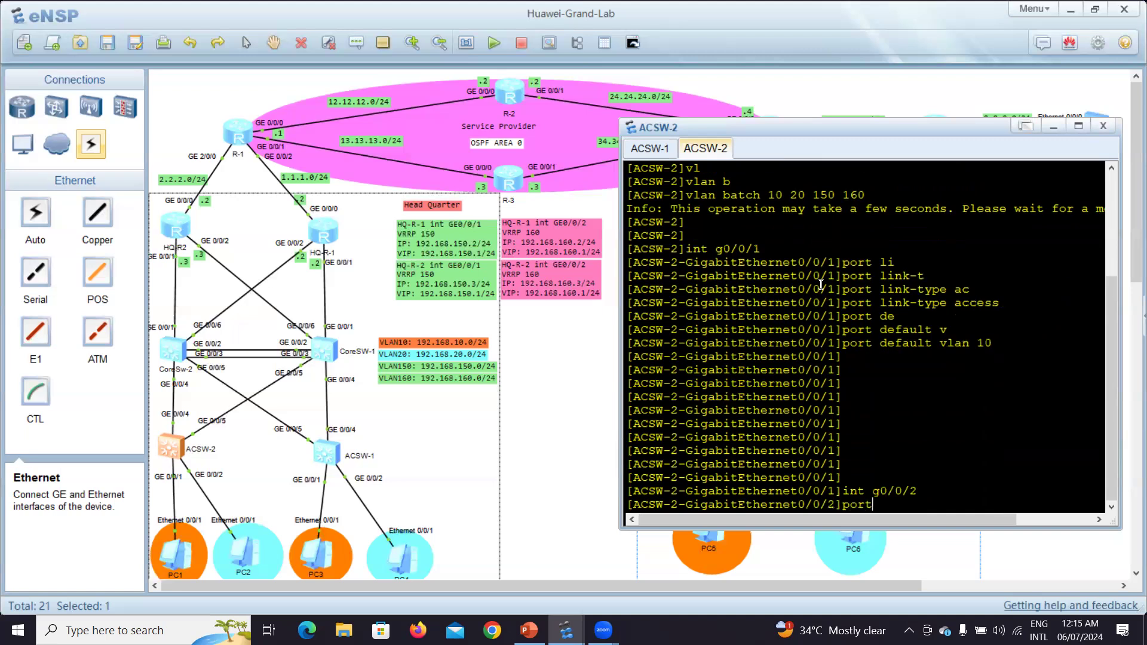
pyautogui.write('li')
pyautogui.press('Tab')
pyautogui.write('t')
pyautogui.press('Tab')
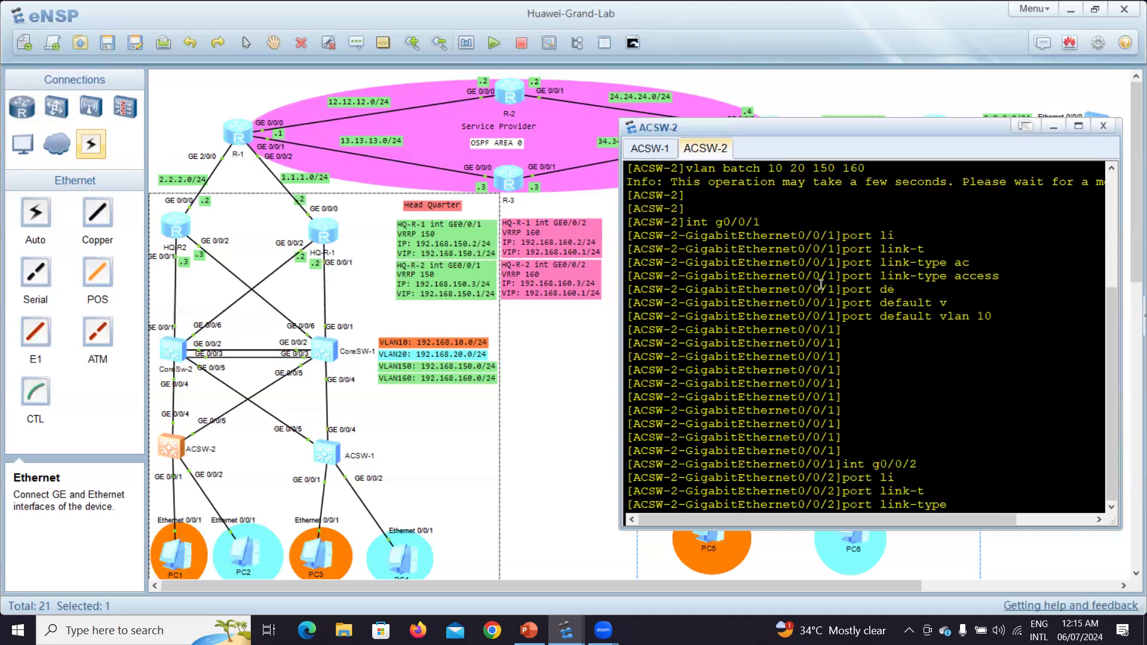
pyautogui.write('ac')
pyautogui.press('Tab')
pyautogui.press('Return')
pyautogui.press('Return')
pyautogui.write('port')
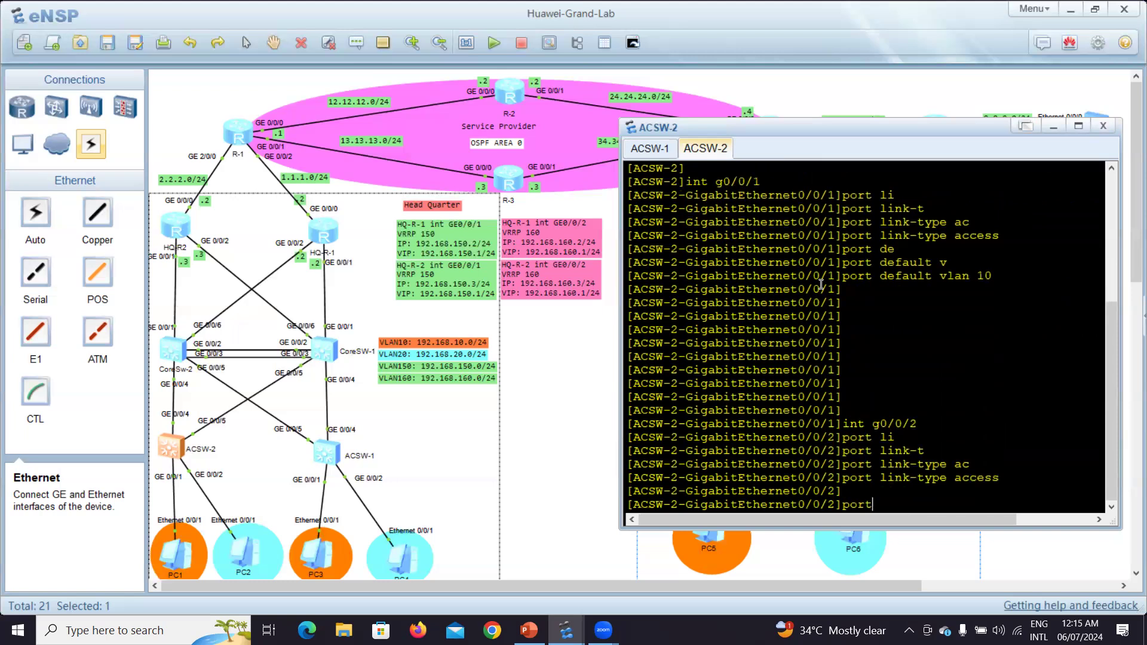
pyautogui.write(' de')
pyautogui.press('Tab')
pyautogui.write('ac')
pyautogui.press('Tab')
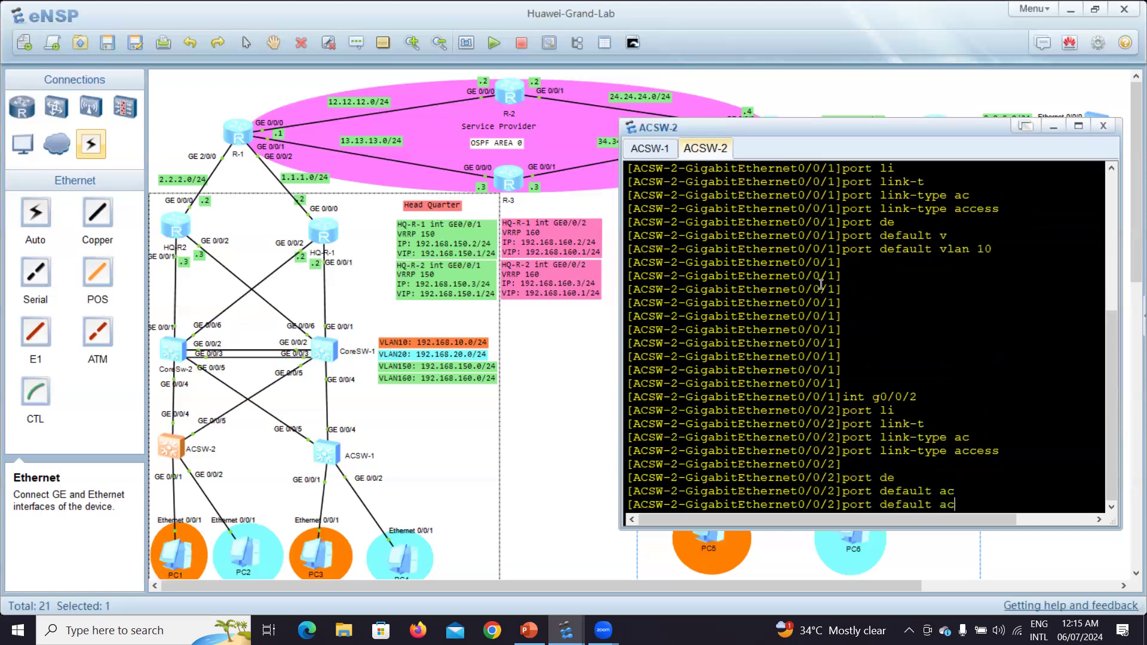
pyautogui.press('BackSpace')
pyautogui.press('BackSpace')
pyautogui.write('v')
pyautogui.press('Tab')
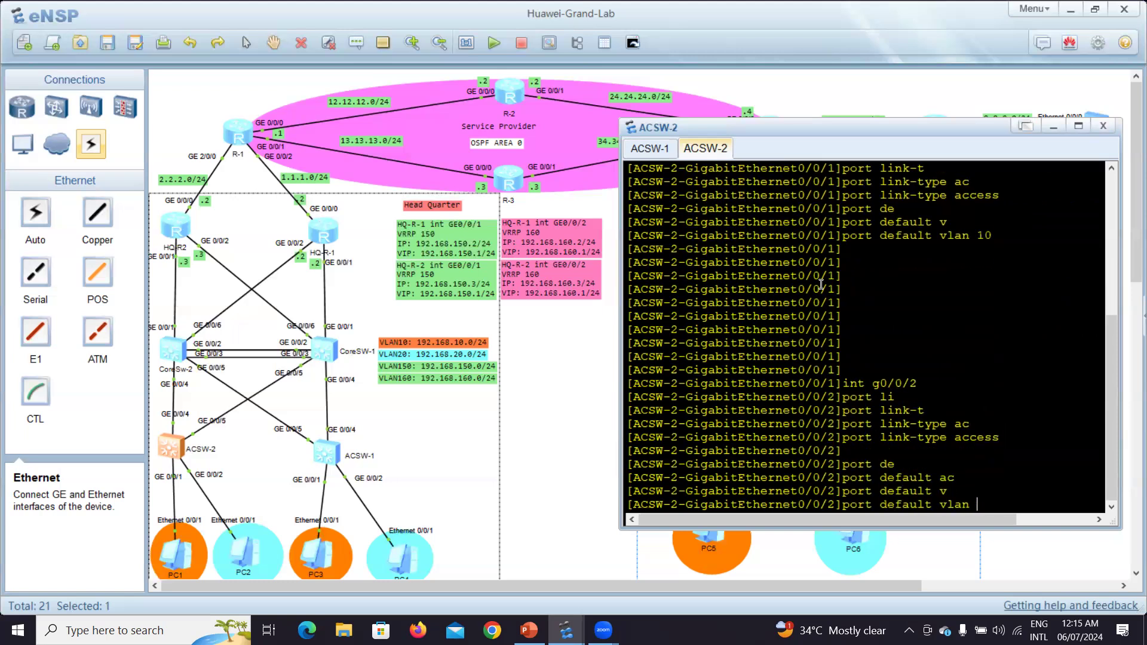
pyautogui.write('20')
pyautogui.press('Return')
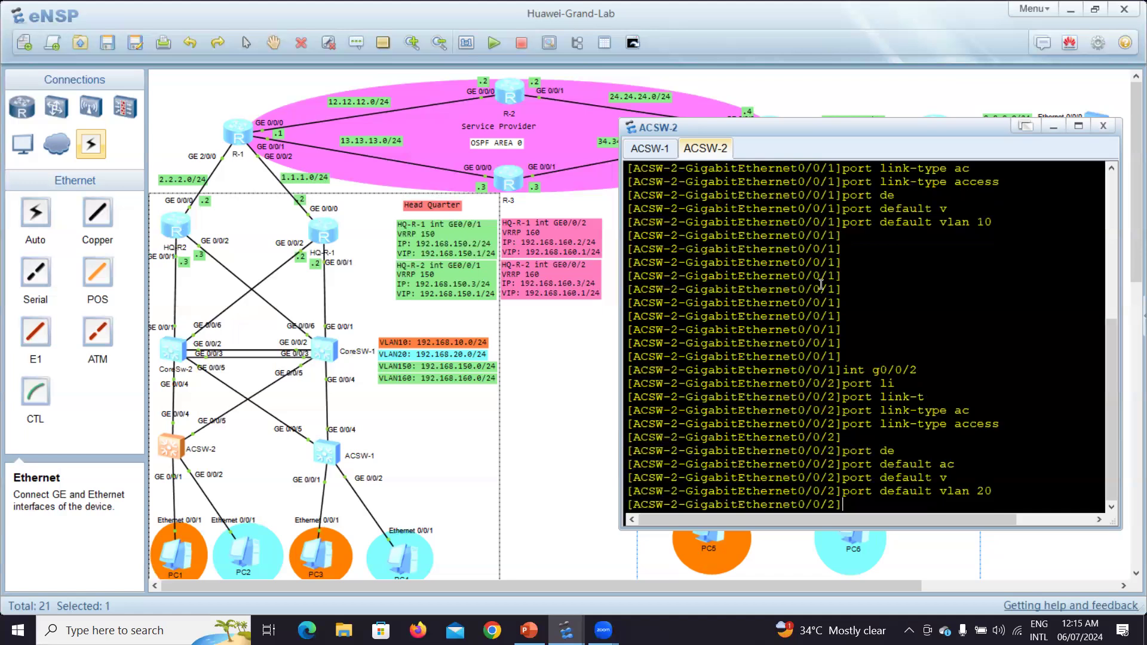
pyautogui.press('Return')
pyautogui.press('Return')
pyautogui.press('Return')
pyautogui.press('Return')
pyautogui.press('Return')
pyautogui.press('Return')
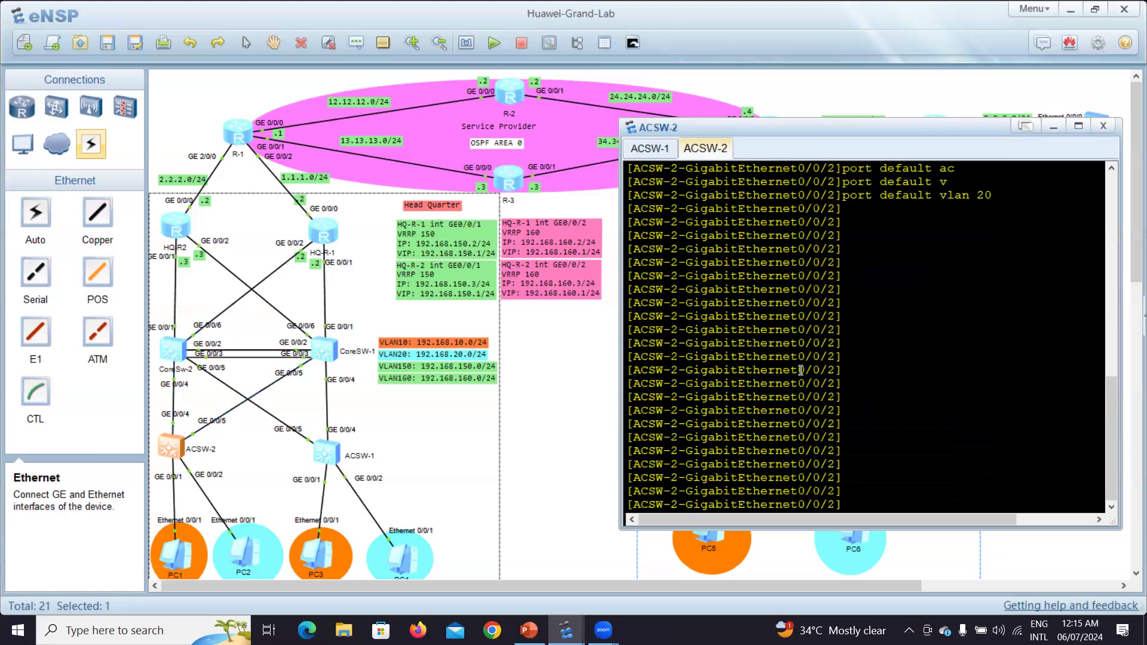
# - Leave GE0/0/2, enter g0/0/5 and set its link type to trunk
pyautogui.write('qui')
pyautogui.press('Tab')
pyautogui.press('Return')
pyautogui.press('Return')
pyautogui.press('Return')
pyautogui.press('Return')
pyautogui.press('Return')
pyautogui.write('i')
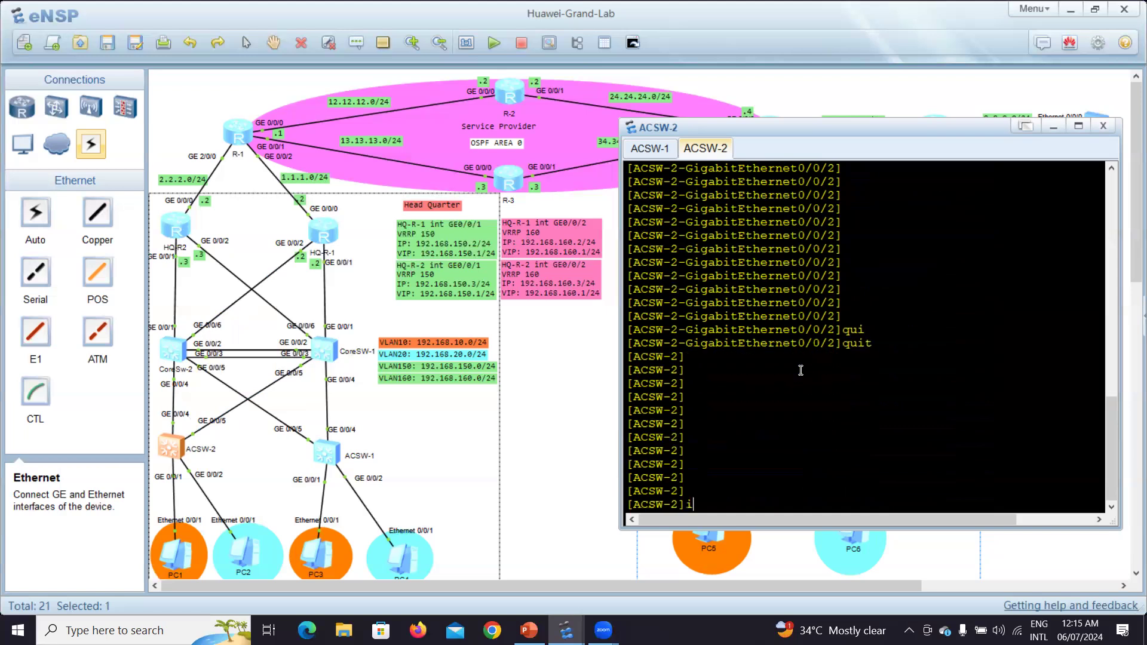
pyautogui.write('nt g0/0')
pyautogui.write('/')
pyautogui.write('5')
pyautogui.press('Return')
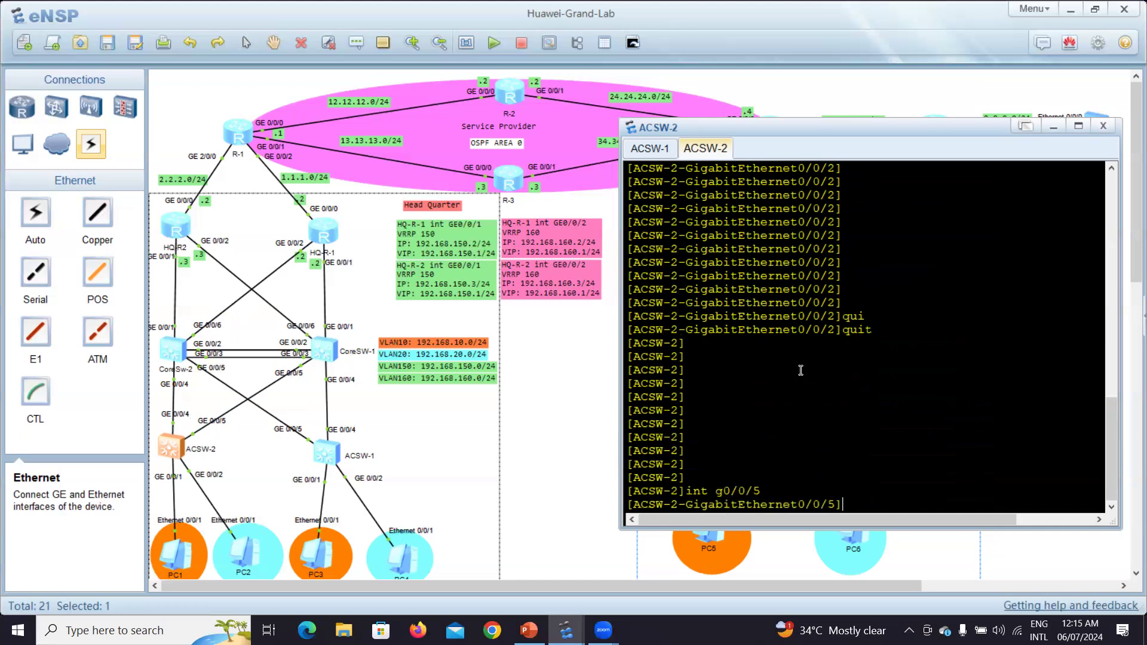
pyautogui.write('port li')
pyautogui.press('Tab')
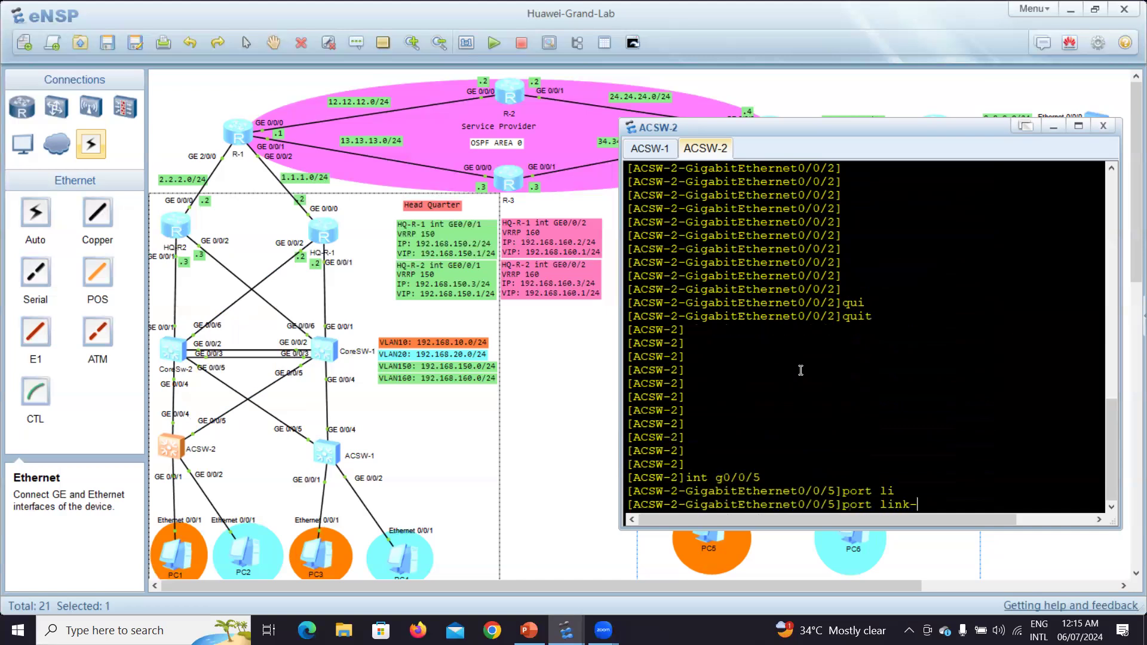
pyautogui.write('t')
pyautogui.press('Tab')
pyautogui.press('Return')
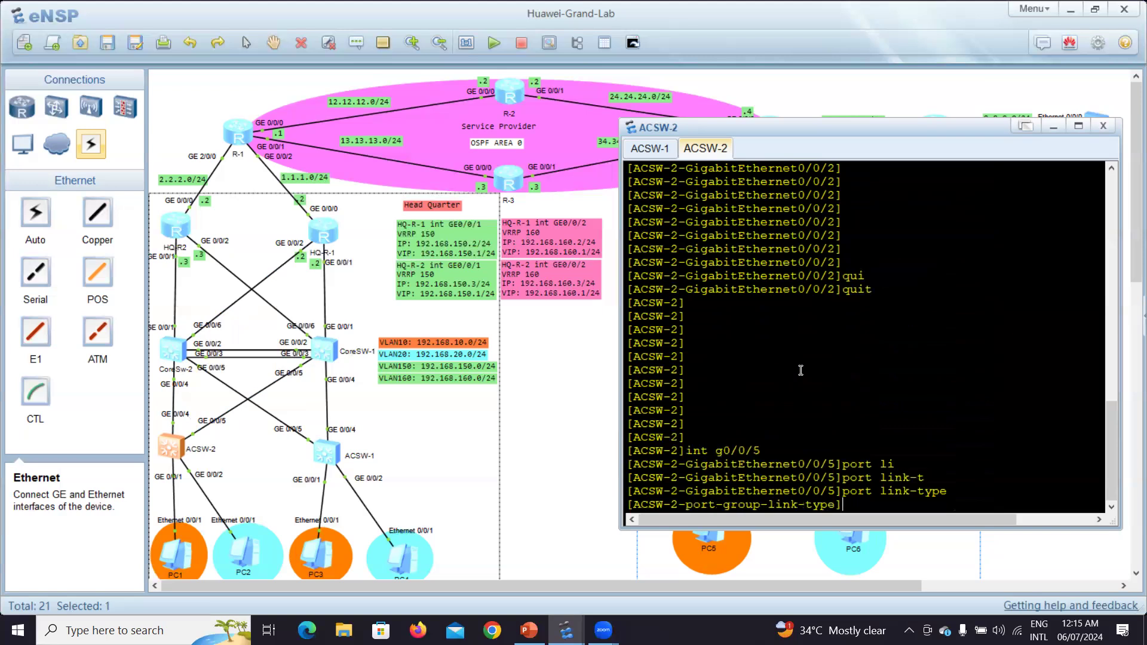
# - Allow VLANs 10 and 20 to pass on the GE0/0/5 trunk
pyautogui.write('port tr')
pyautogui.press('Tab')
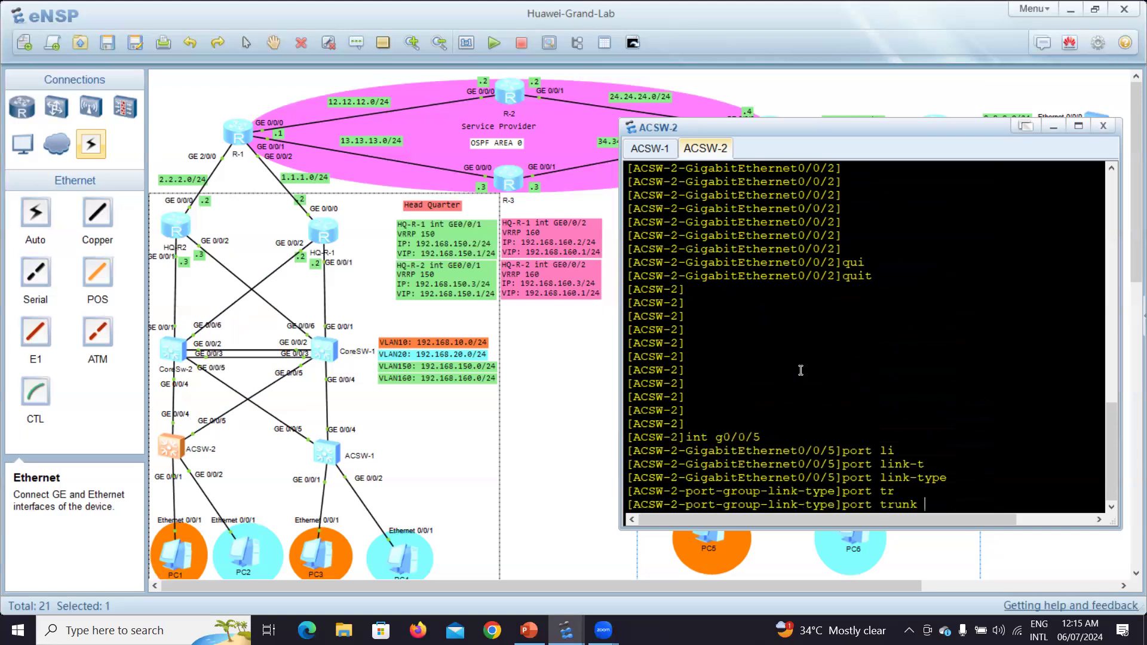
pyautogui.write('al')
pyautogui.press('Tab')
pyautogui.write('v')
pyautogui.press('Tab')
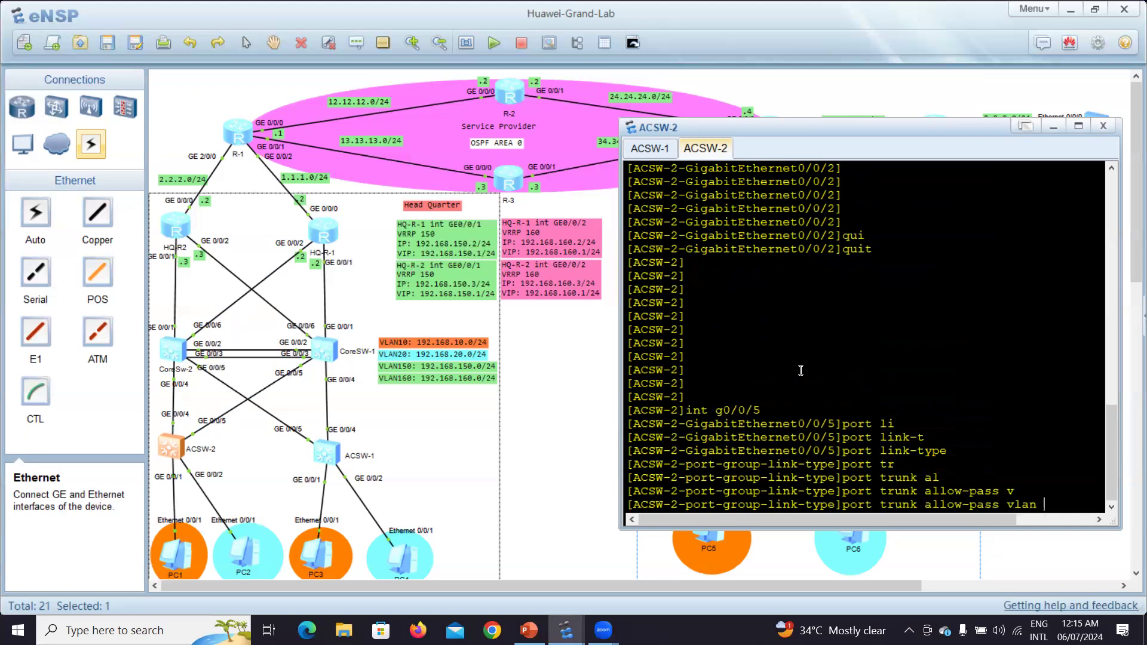
pyautogui.write('10 20')
pyautogui.press('Return')
pyautogui.press('Return')
pyautogui.press('Return')
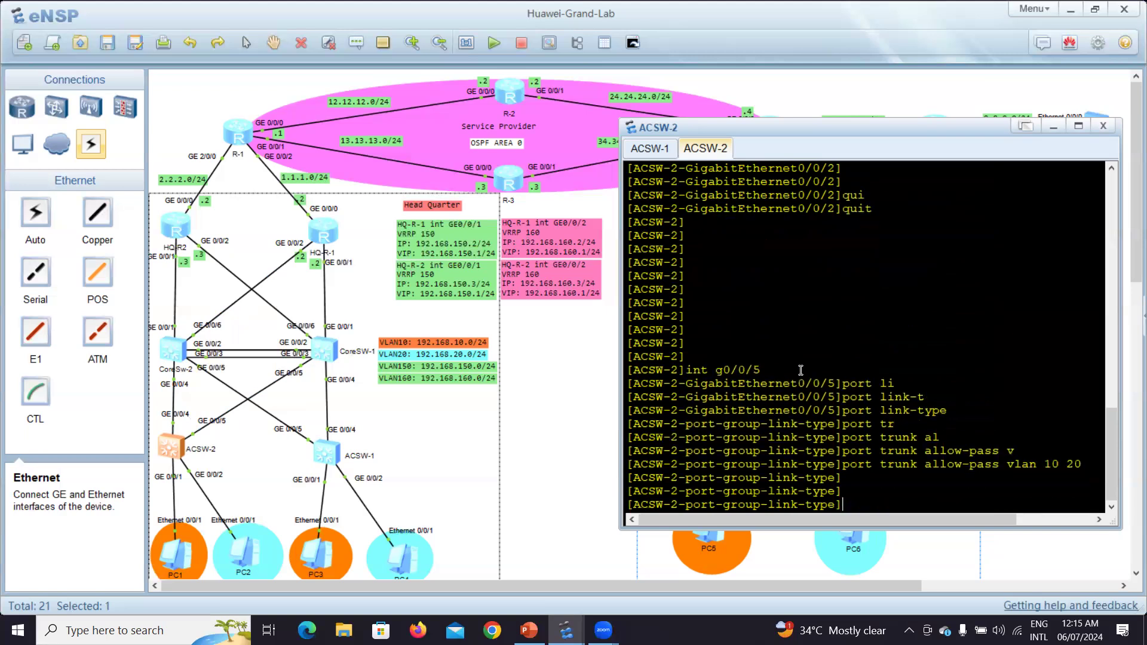
pyautogui.press('Return')
pyautogui.press('Return')
pyautogui.write('int g')
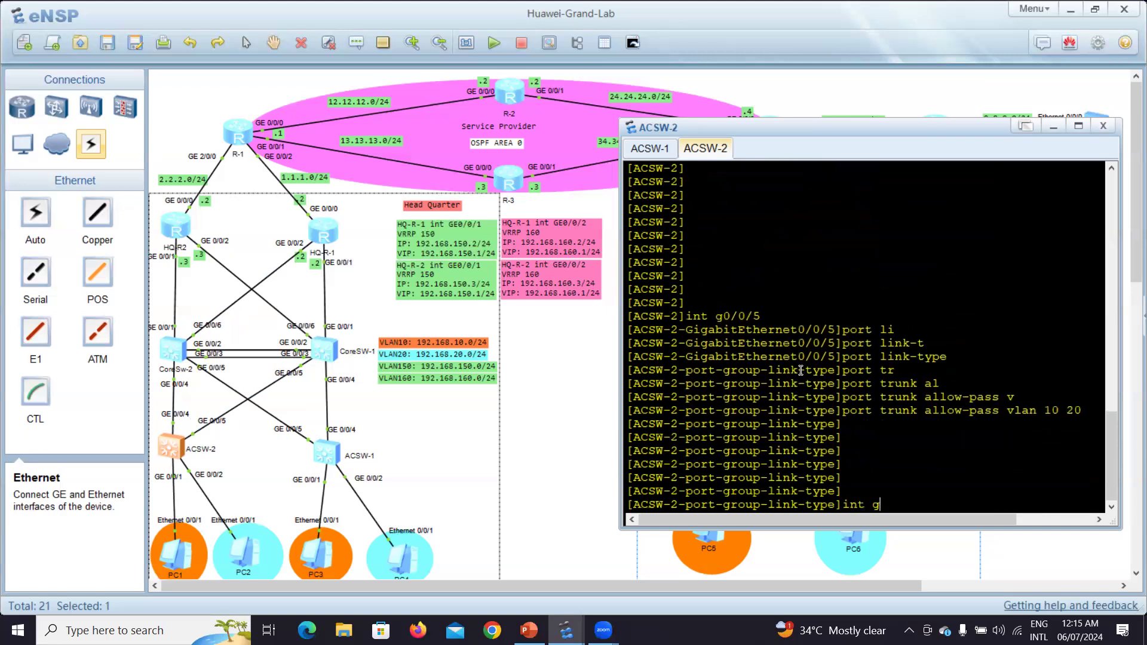
pyautogui.write('0/')
pyautogui.write('0/6')
# - Try entering g0/0/4 from the port group, then quit the port-group view
pyautogui.press('BackSpace')
pyautogui.write('4')
pyautogui.press('Return')
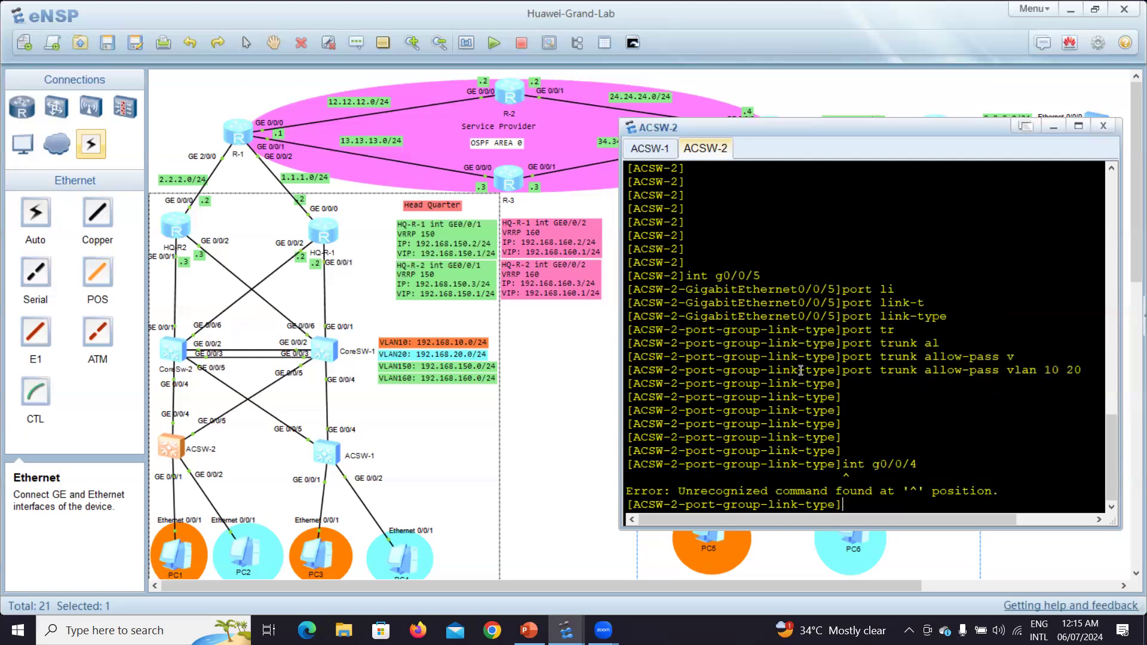
pyautogui.press('Return')
pyautogui.press('Return')
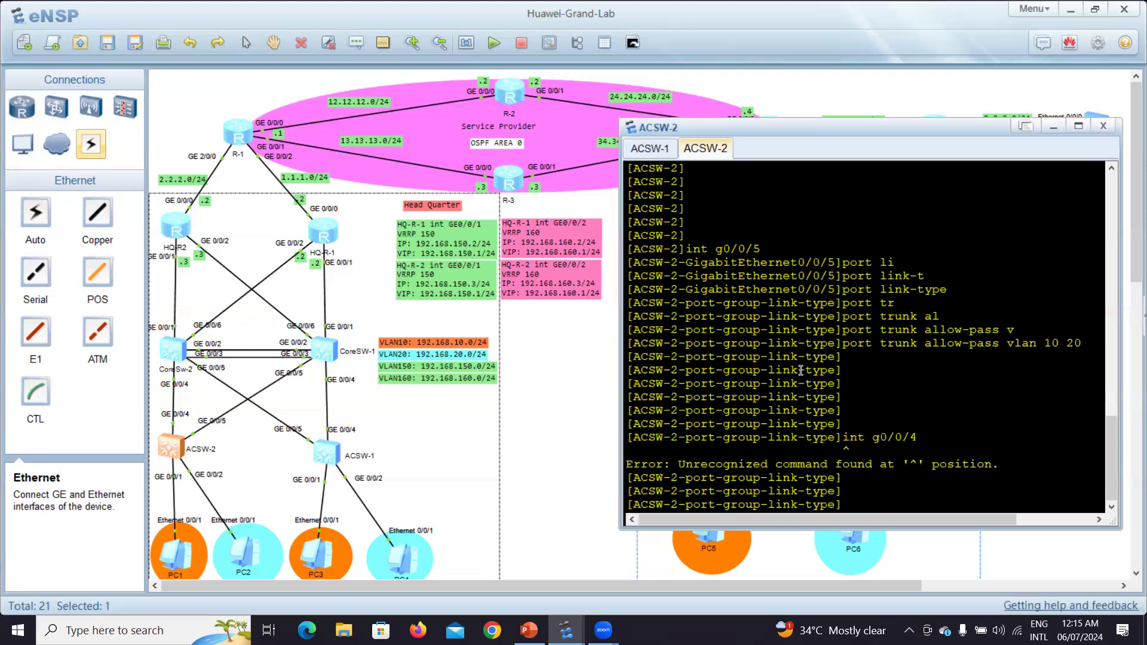
pyautogui.write('int g')
pyautogui.write('0/0/')
pyautogui.write('4')
pyautogui.press('Return')
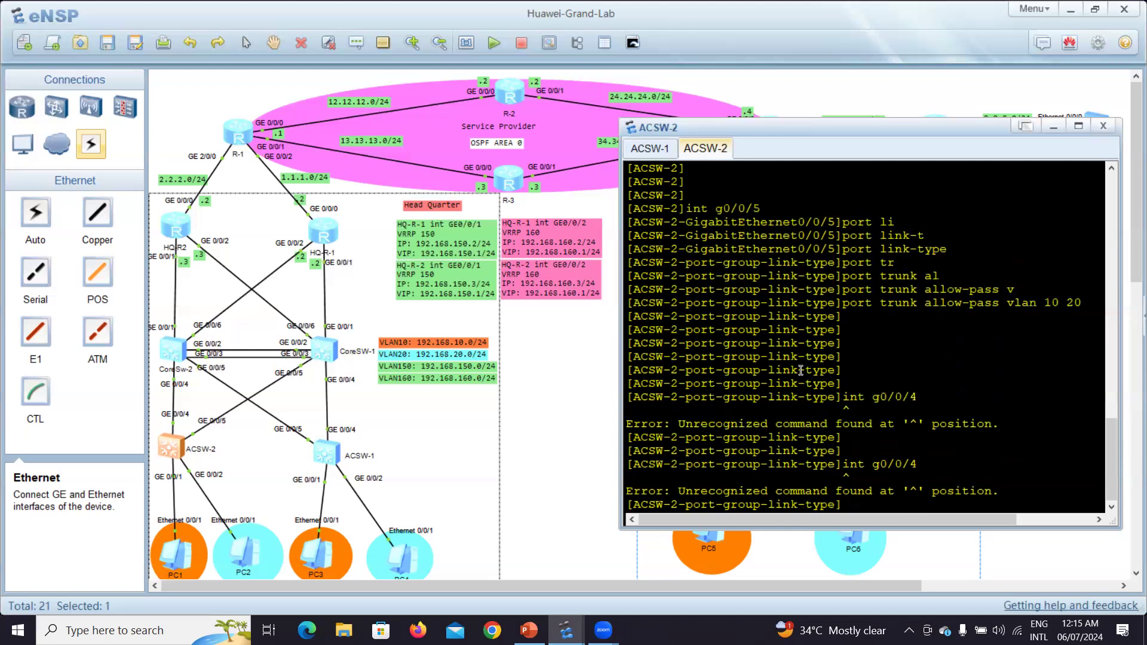
pyautogui.write('qui')
pyautogui.press('Tab')
pyautogui.press('Return')
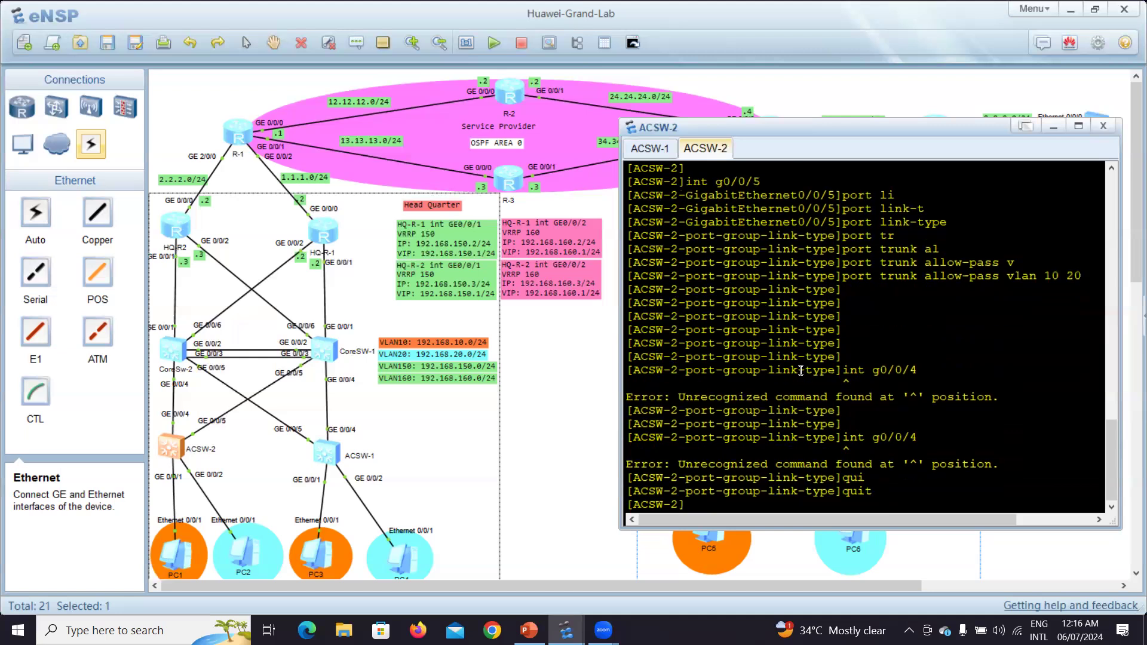
# - Enter interface GigabitEthernet0/0/4 and set its link type to trunk
pyautogui.write('int')
pyautogui.press('Tab')
pyautogui.write('g')
pyautogui.press('Tab')
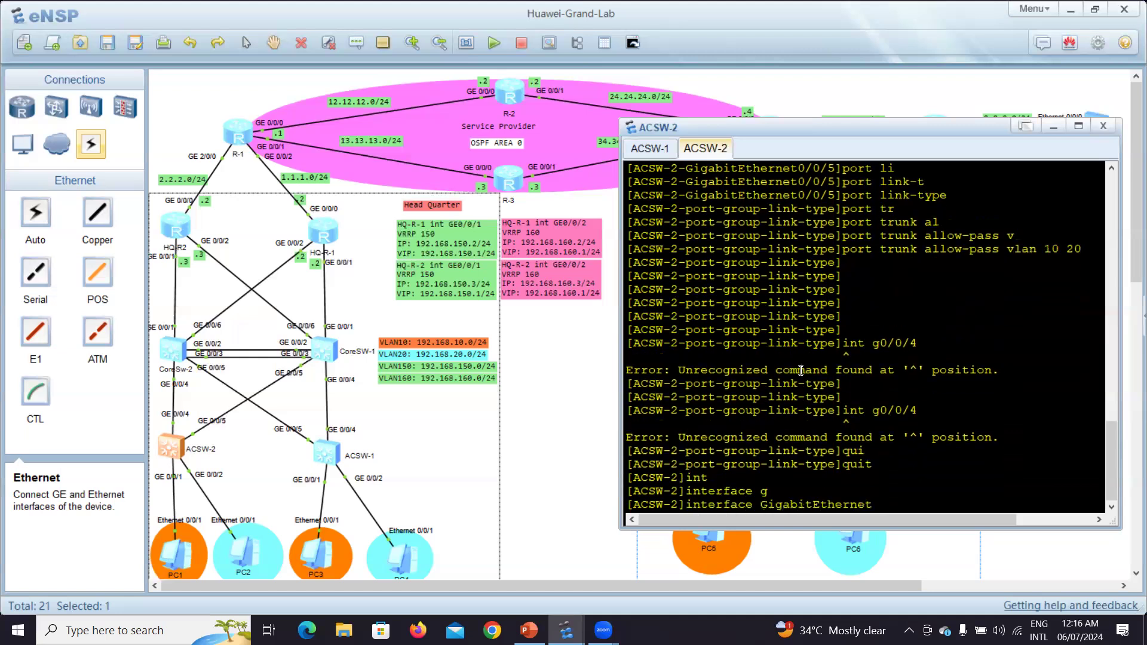
pyautogui.write(' 0/0/')
pyautogui.write('4')
pyautogui.press('Return')
pyautogui.press('Return')
pyautogui.press('Return')
pyautogui.press('Return')
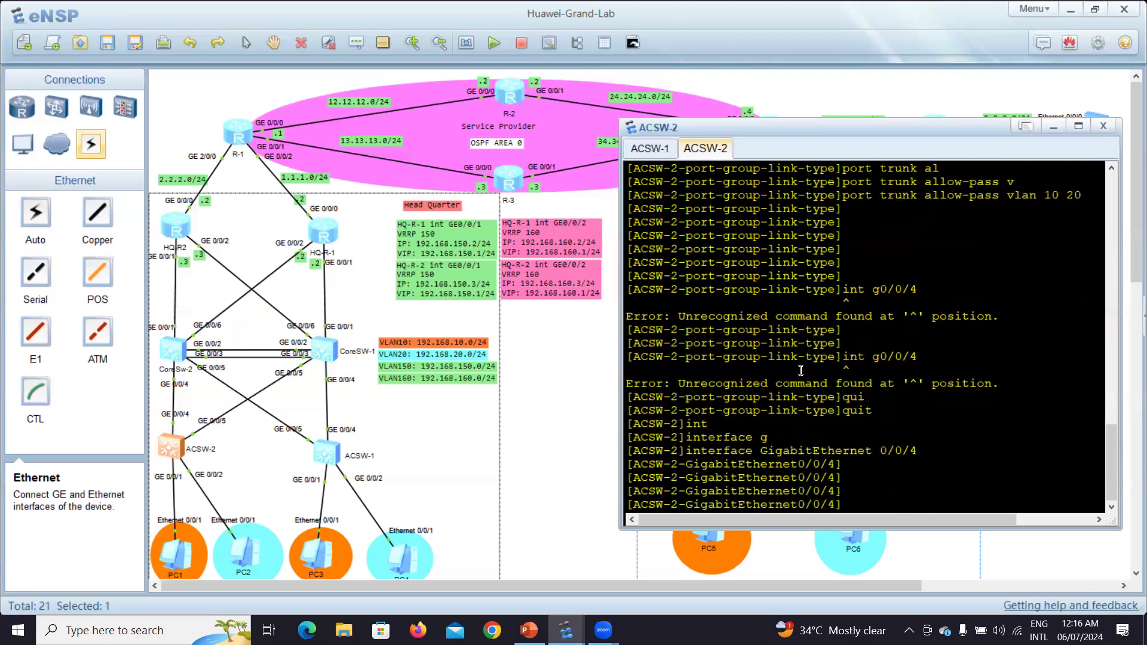
pyautogui.write('port ')
pyautogui.write('tr')
pyautogui.press('BackSpace')
pyautogui.press('BackSpace')
pyautogui.write('li')
pyautogui.press('Tab')
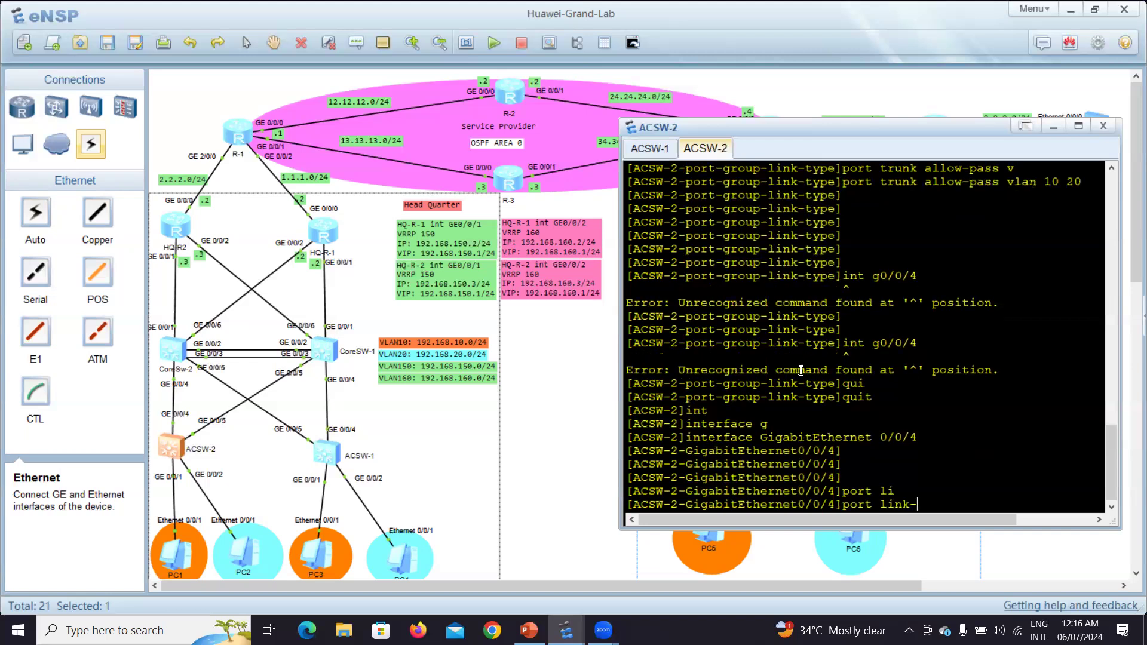
pyautogui.write('t')
pyautogui.press('Tab')
pyautogui.write('t')
pyautogui.press('Tab')
pyautogui.press('Return')
pyautogui.press('Return')
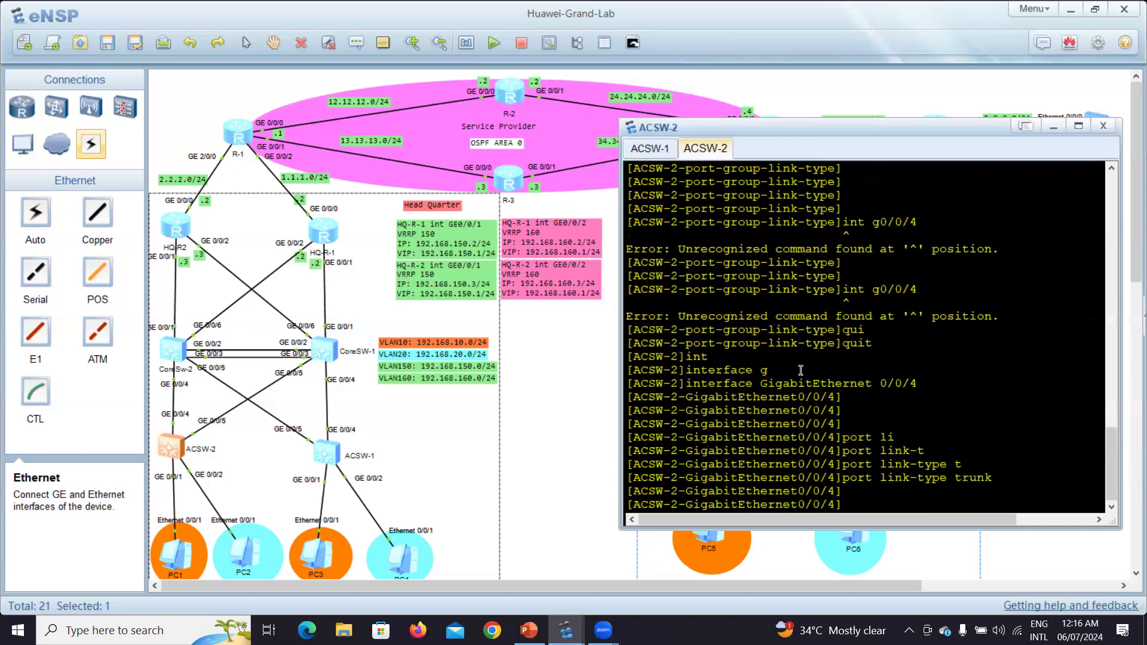
# - Allow VLANs 10 and 20 on GE0/0/4's trunk and return to system view
pyautogui.write('po')
pyautogui.write('rt tr')
pyautogui.press('Tab')
pyautogui.write('al')
pyautogui.press('Tab')
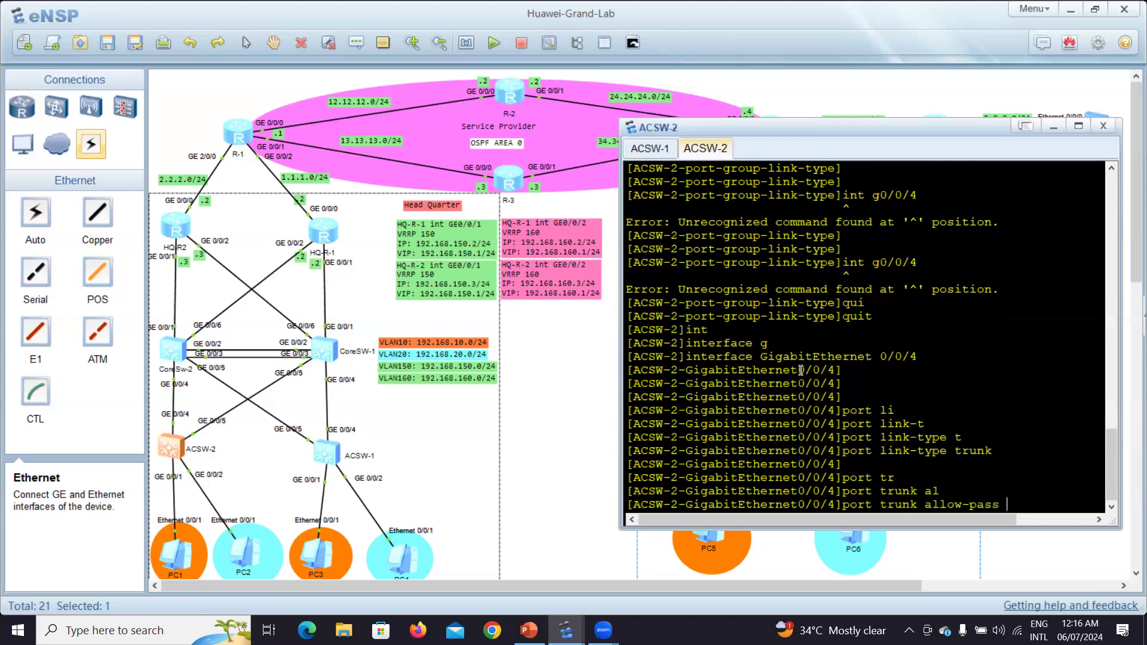
pyautogui.write('v ')
pyautogui.write('10 20')
pyautogui.press('Return')
pyautogui.press('Return')
pyautogui.press('Return')
pyautogui.press('Return')
pyautogui.press('Return')
pyautogui.press('Return')
pyautogui.press('Return')
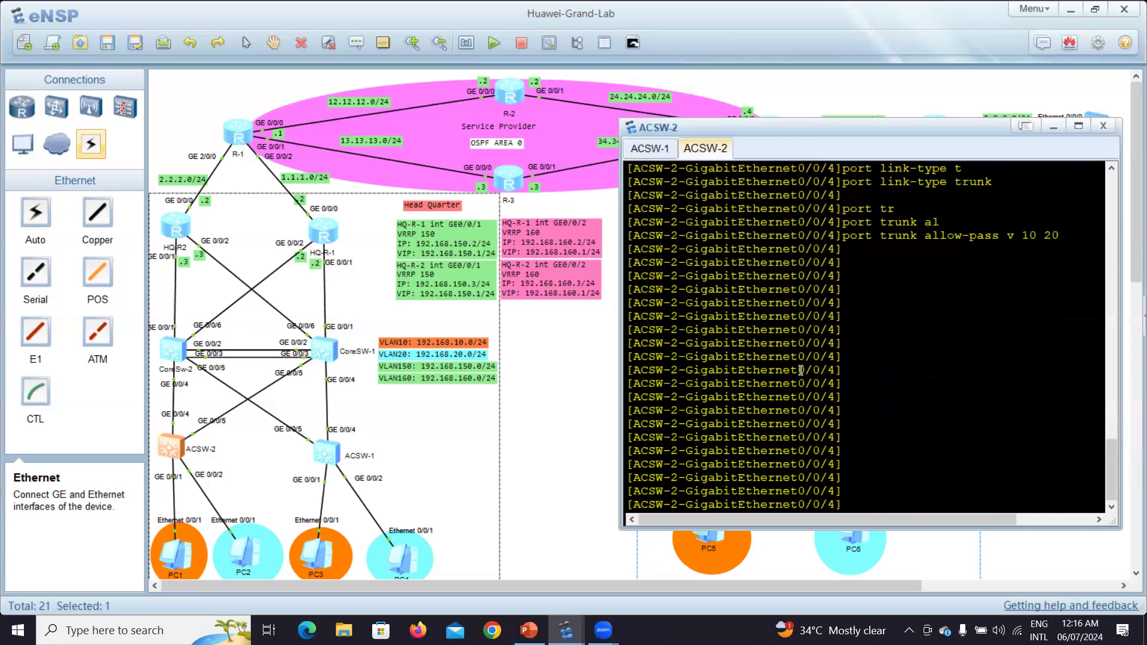
pyautogui.write('qui')
pyautogui.press('Tab')
pyautogui.press('Return')
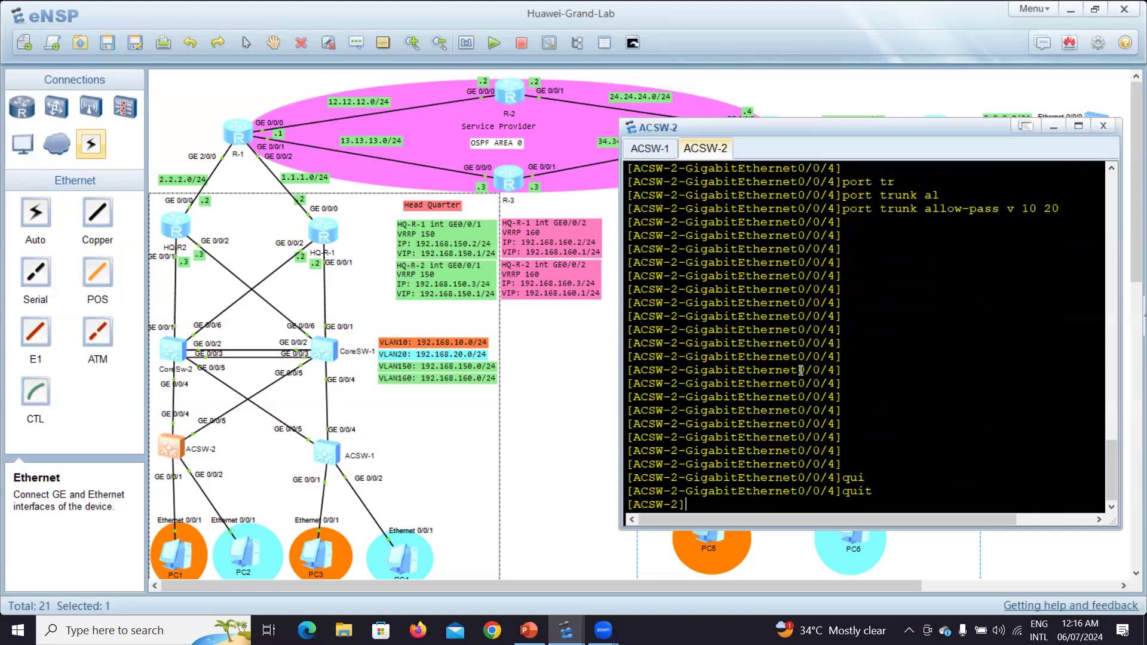
pyautogui.press('Return')
pyautogui.press('Return')
pyautogui.press('Return')
pyautogui.press('Return')
pyautogui.press('Return')
pyautogui.press('Return')
pyautogui.press('Return')
pyautogui.press('Return')
pyautogui.press('Return')
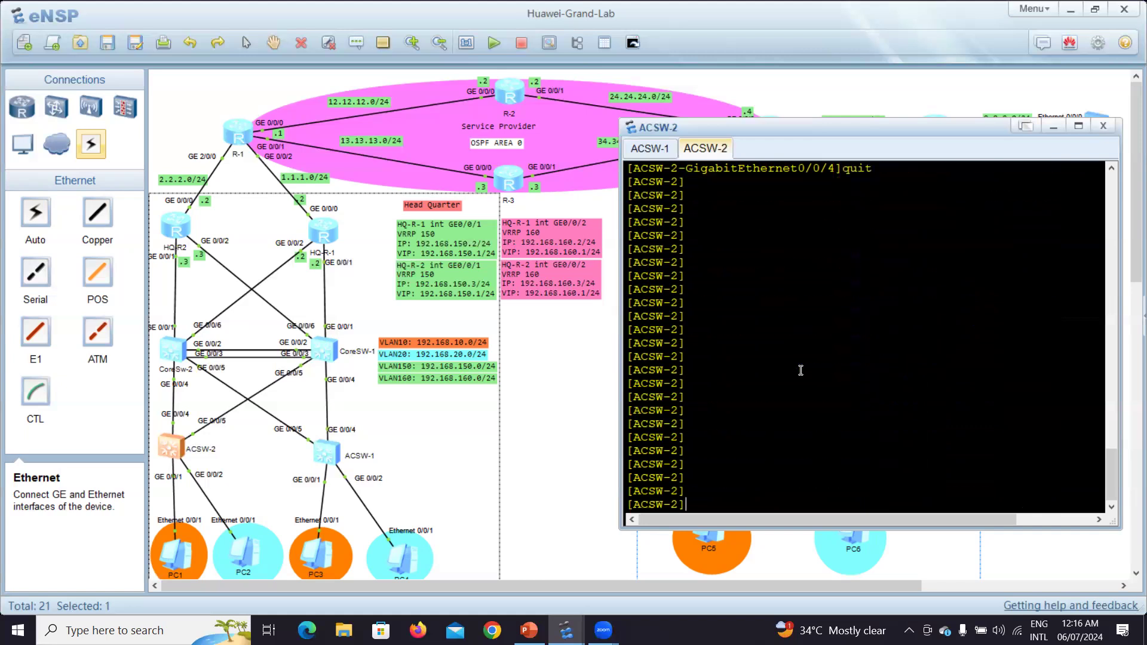
pyautogui.write('st')
pyautogui.press('Tab')
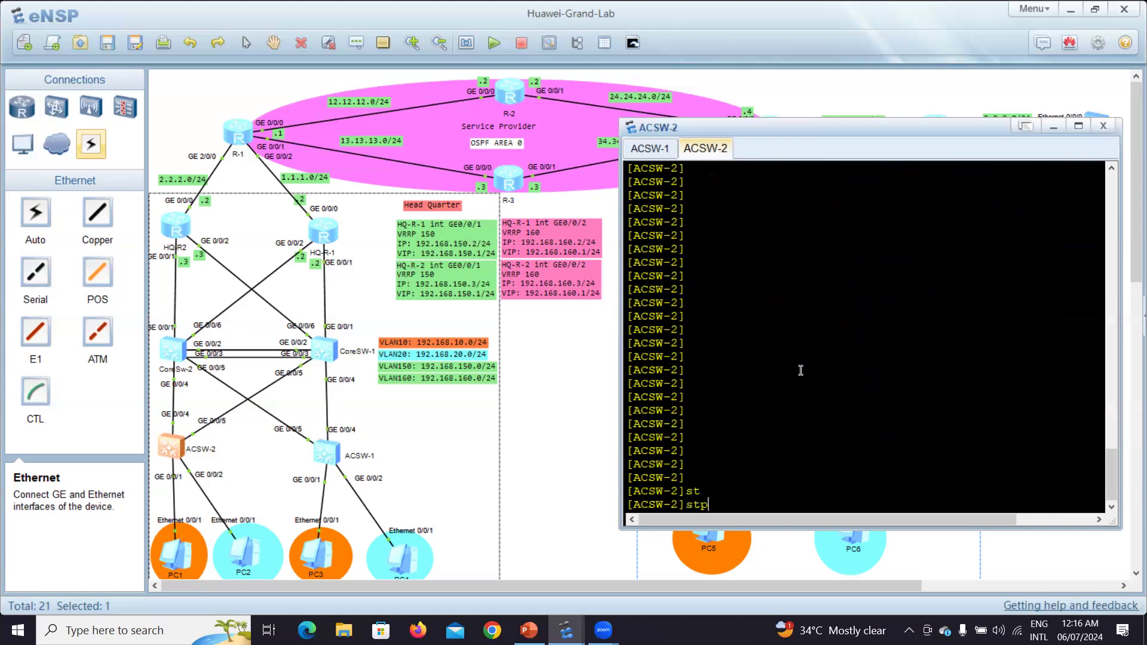
pyautogui.press('BackSpace')
pyautogui.press('BackSpace')
pyautogui.press('BackSpace')
# - In CoreSW-2's console, enter system-view and run 'stp root secondary'
pyautogui.doubleClick(177, 349)
pyautogui.press('Return')
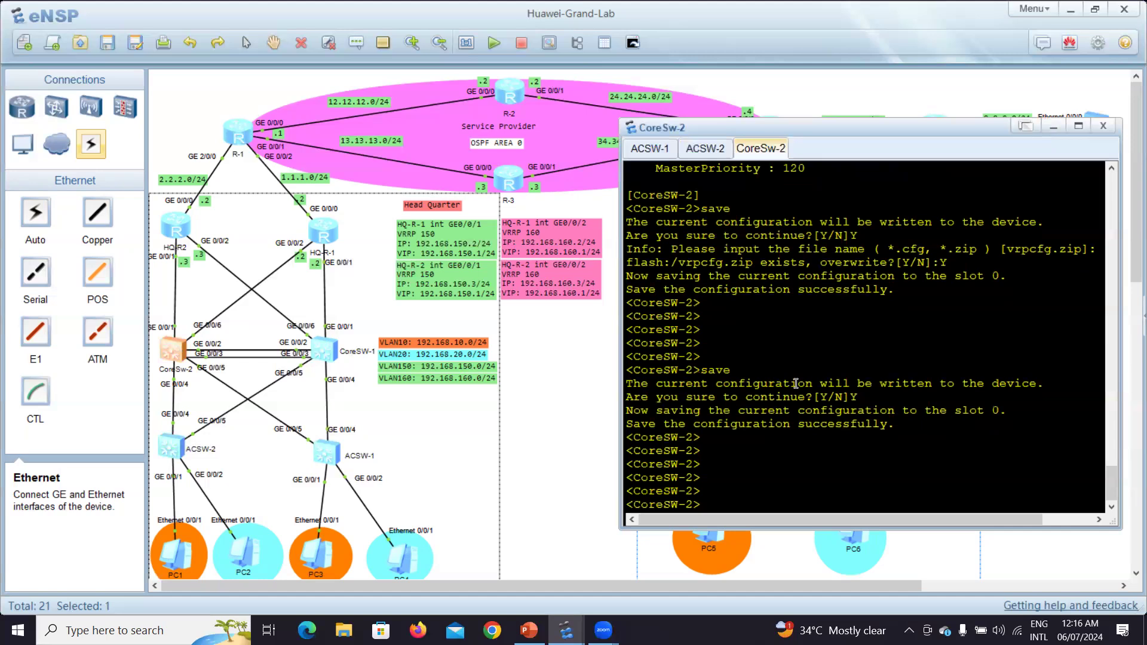
pyautogui.write('sys')
pyautogui.press('Tab')
pyautogui.press('Return')
pyautogui.press('Return')
pyautogui.press('Return')
pyautogui.press('Return')
pyautogui.press('Return')
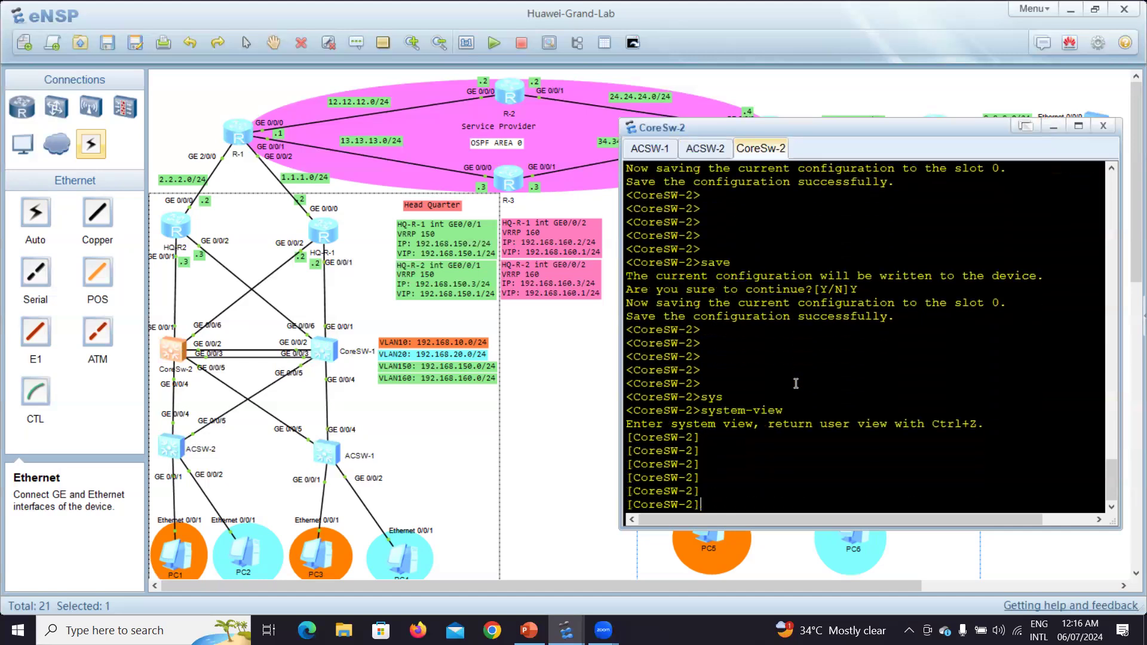
pyautogui.write('st')
pyautogui.press('Tab')
pyautogui.write('p ')
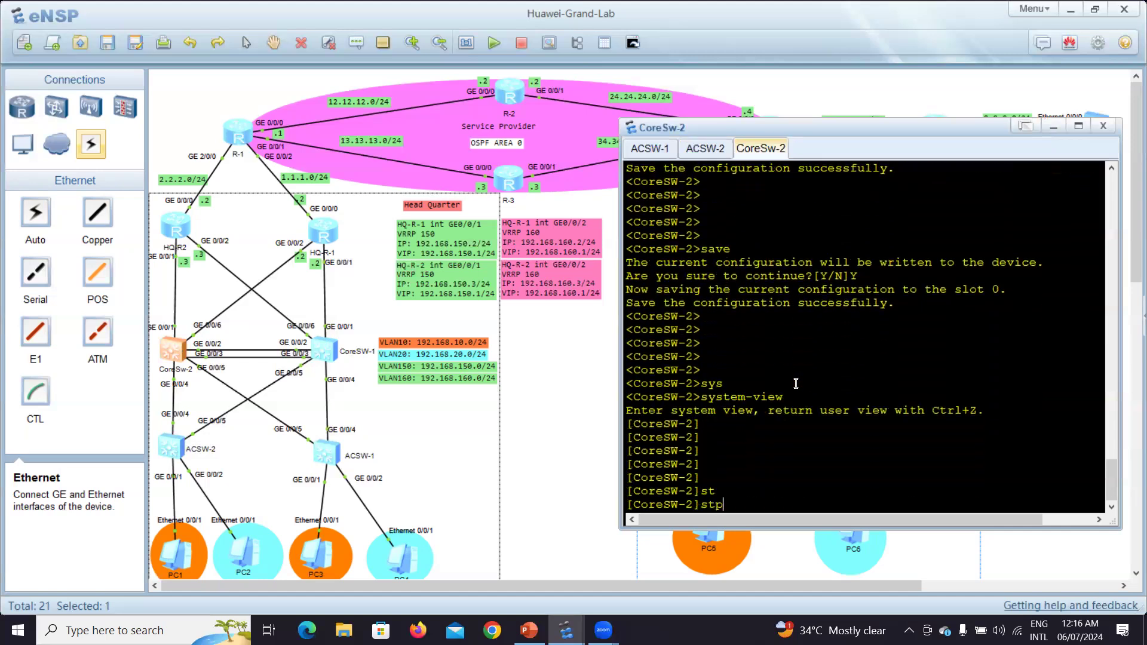
pyautogui.write('r')
pyautogui.press('Tab')
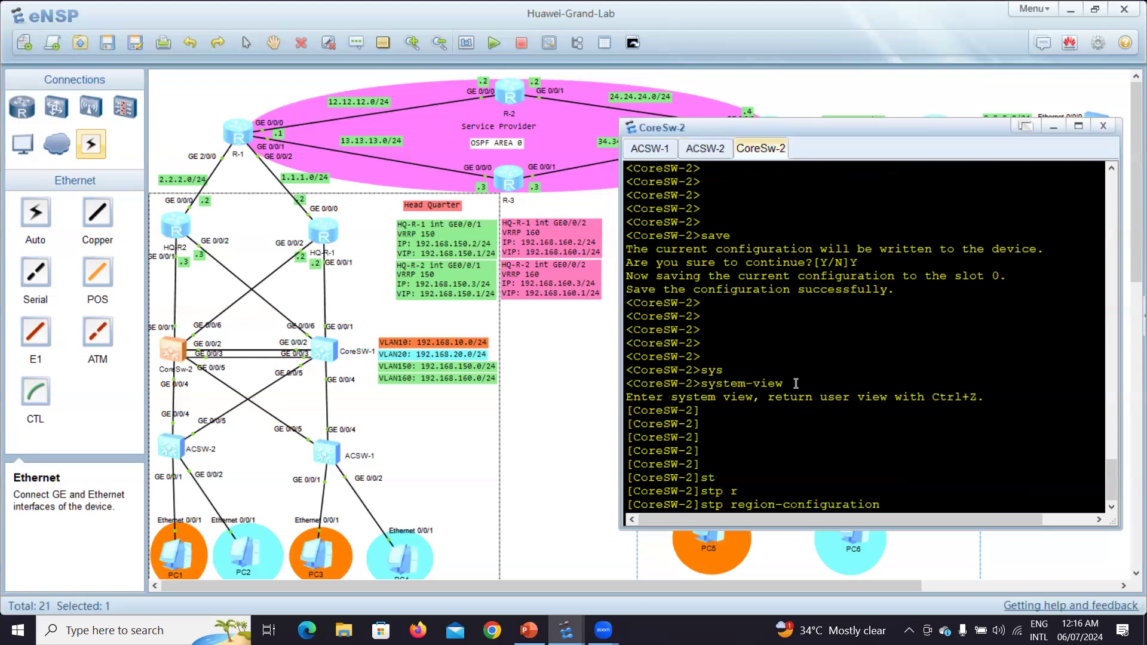
pyautogui.press('Tab')
pyautogui.write('se')
pyautogui.press('Tab')
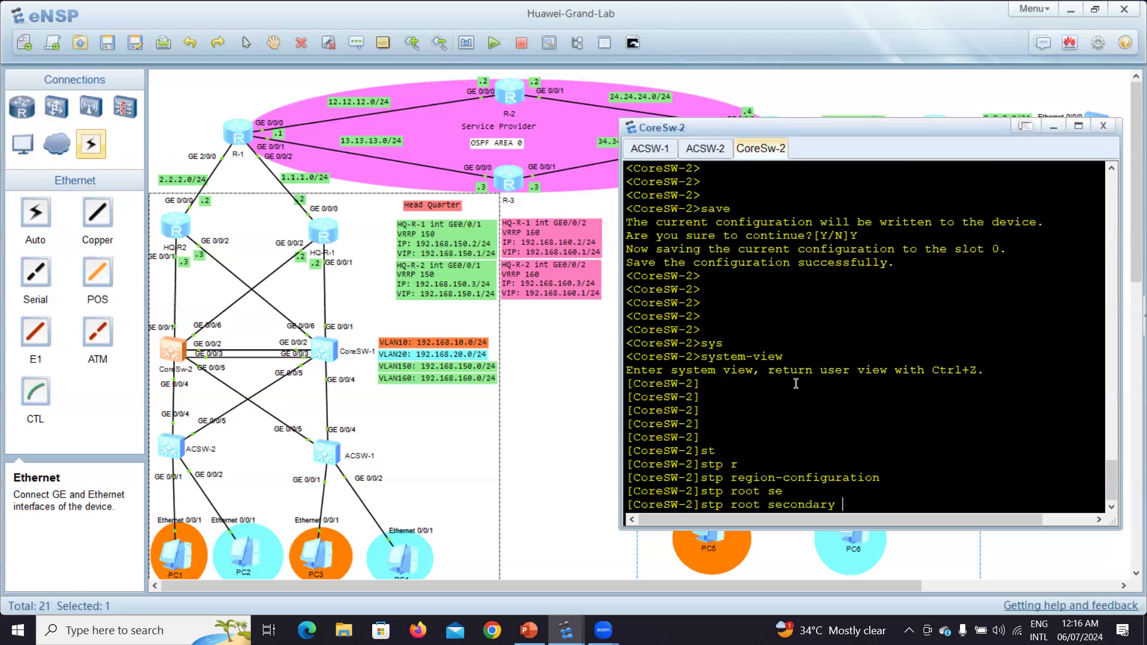
pyautogui.press('Return')
pyautogui.press('Return')
pyautogui.press('Return')
pyautogui.press('Return')
pyautogui.press('Return')
pyautogui.press('Return')
pyautogui.press('Return')
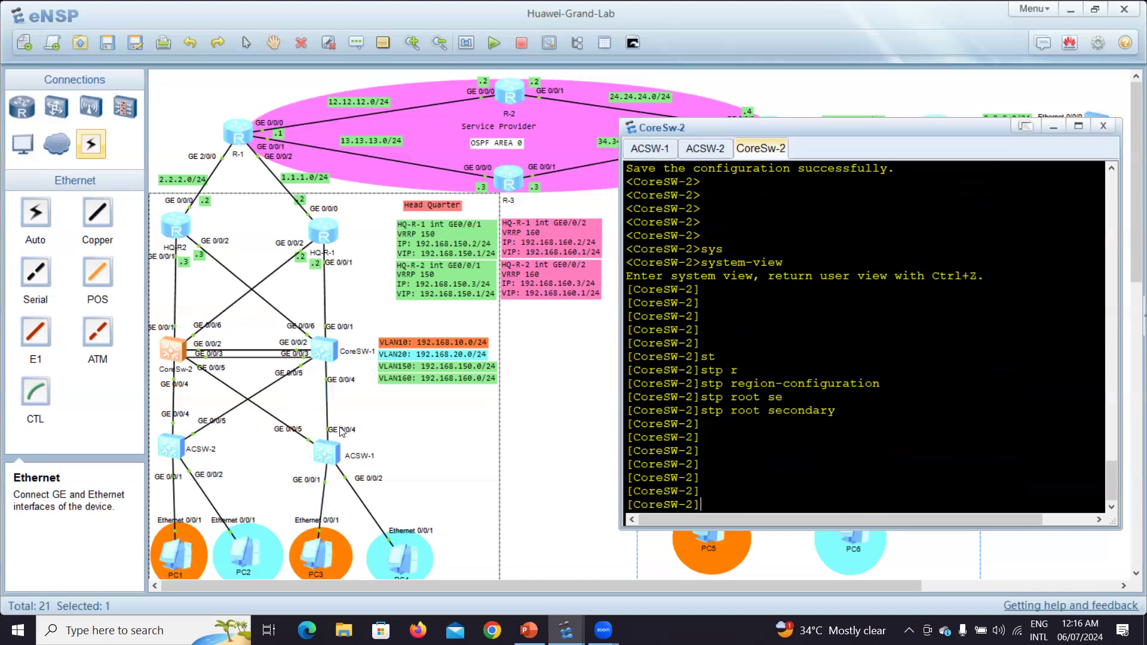
# - Change PC3's gateway to 192.168.10.1 and apply it
pyautogui.doubleClick(314, 554)
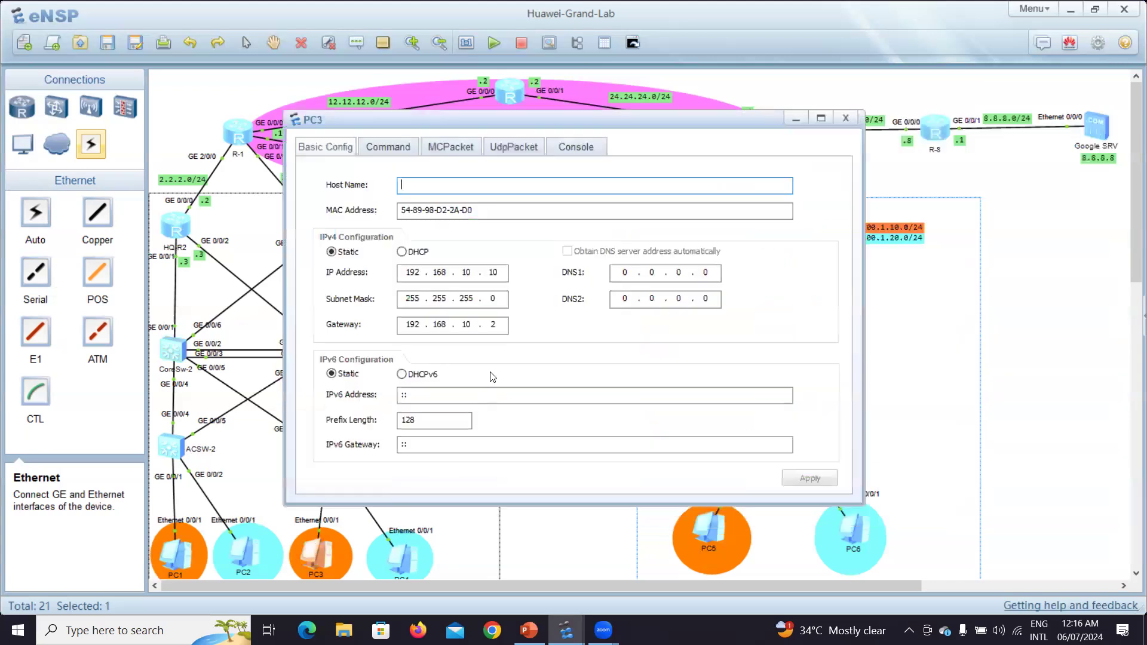
pyautogui.doubleClick(491, 324)
pyautogui.write('1')
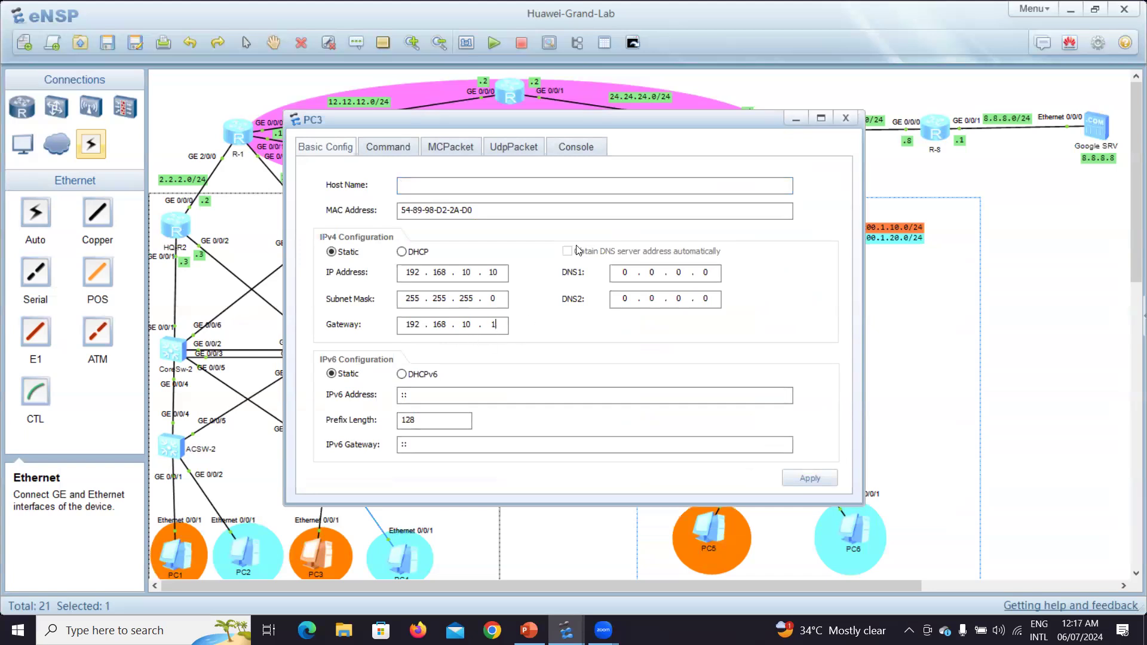
pyautogui.click(625, 108)
pyautogui.moveTo(622, 124); pyautogui.dragTo(901, 166)
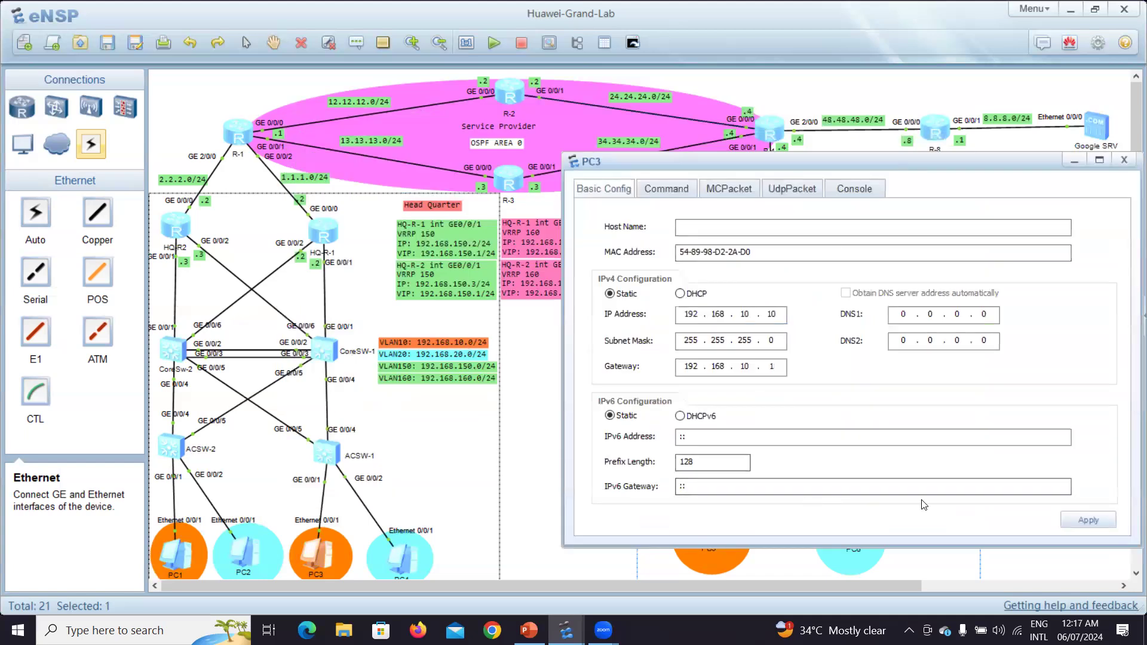
pyautogui.click(1074, 522)
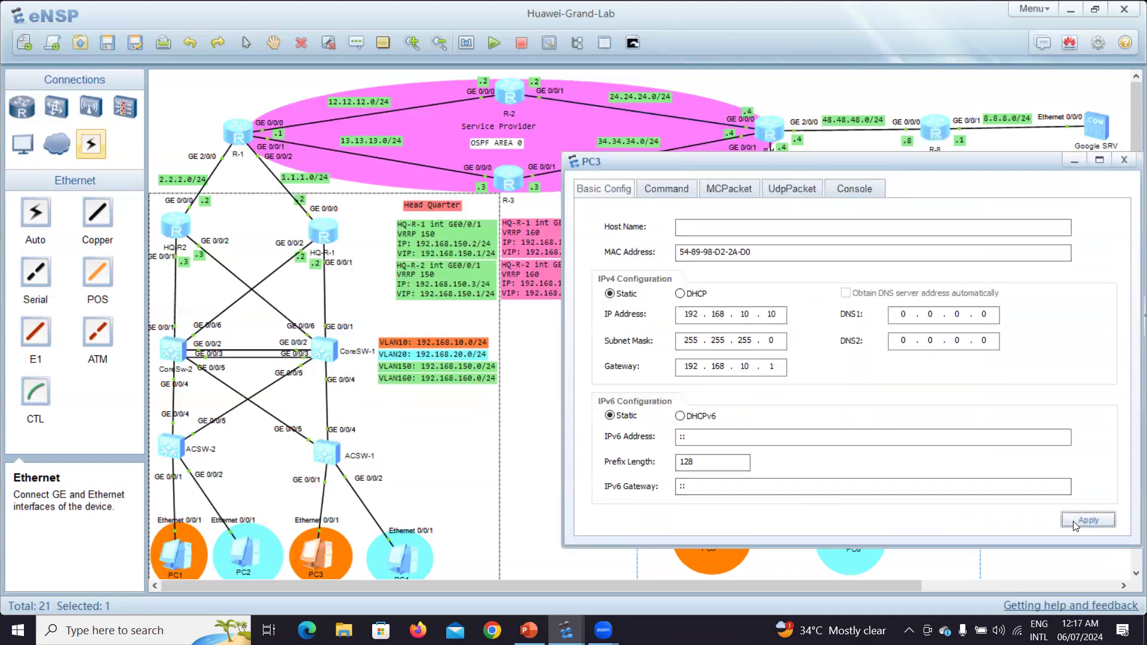
# - Change PC4's gateway to 192.168.20.1, apply, and close its window
pyautogui.doubleClick(401, 551)
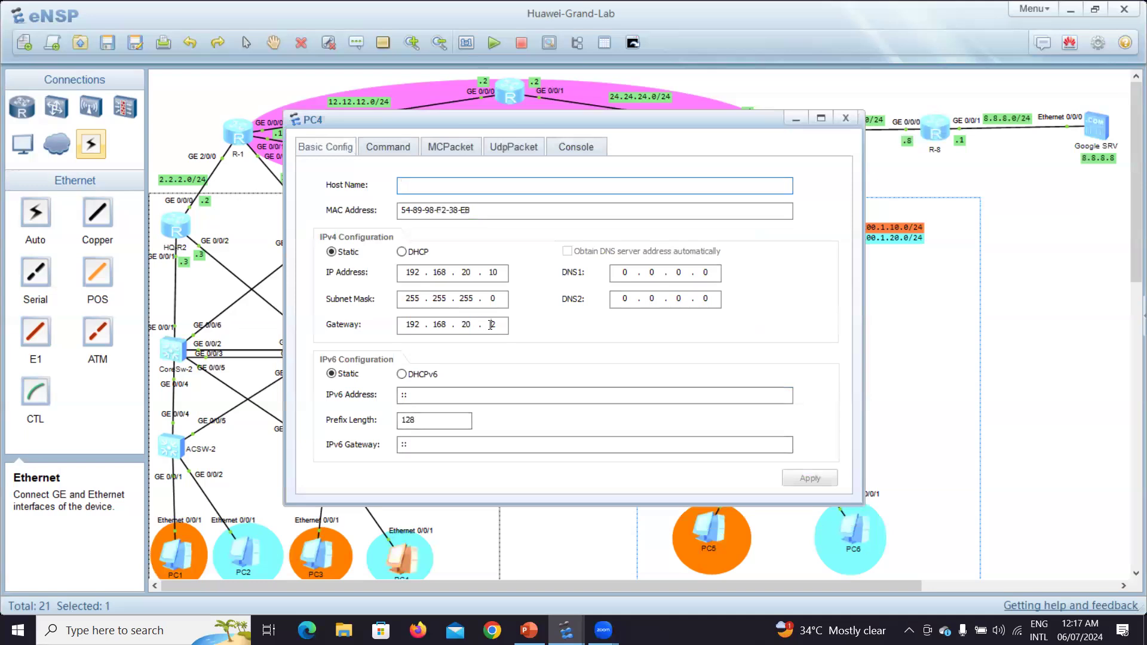
pyautogui.doubleClick(492, 324)
pyautogui.write('1')
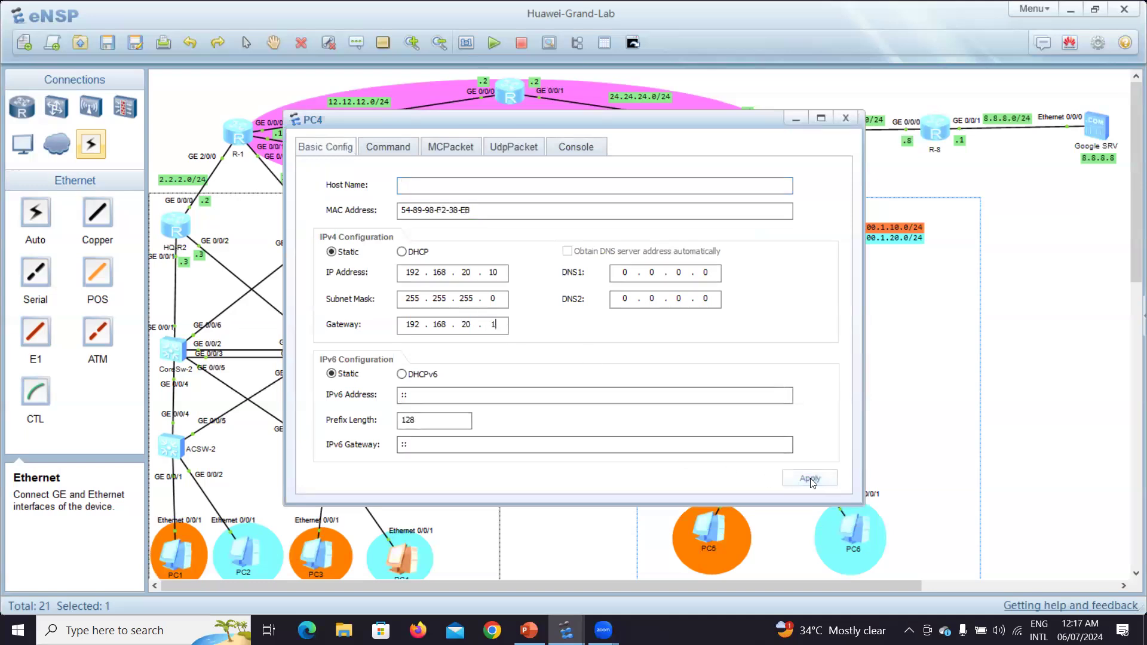
pyautogui.click(809, 478)
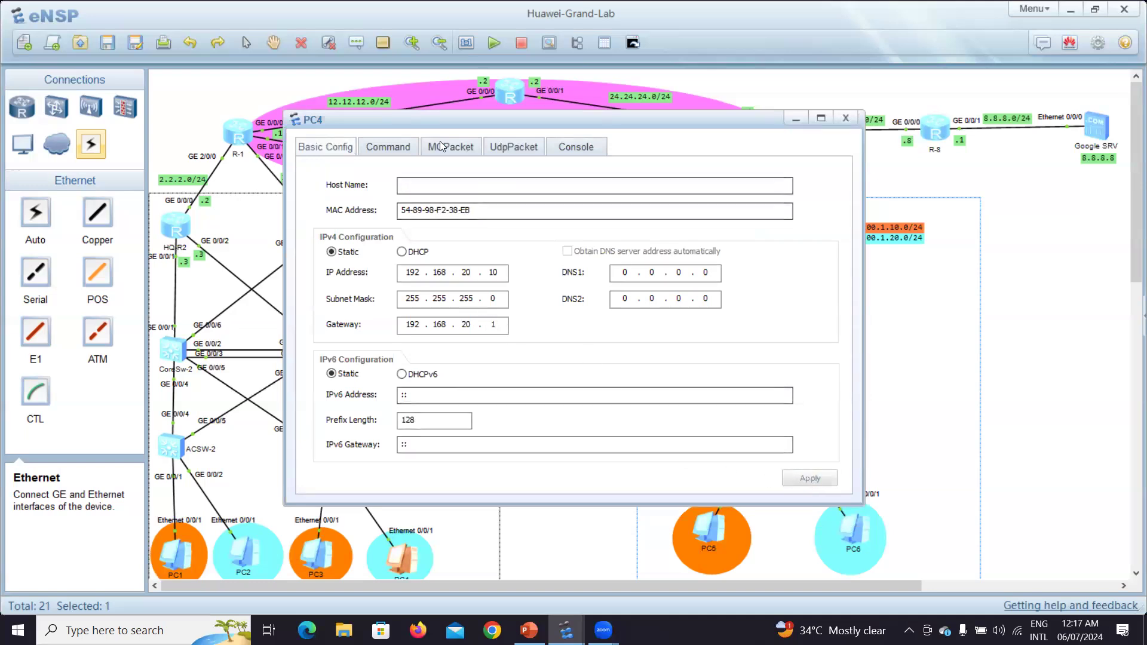
pyautogui.click(846, 120)
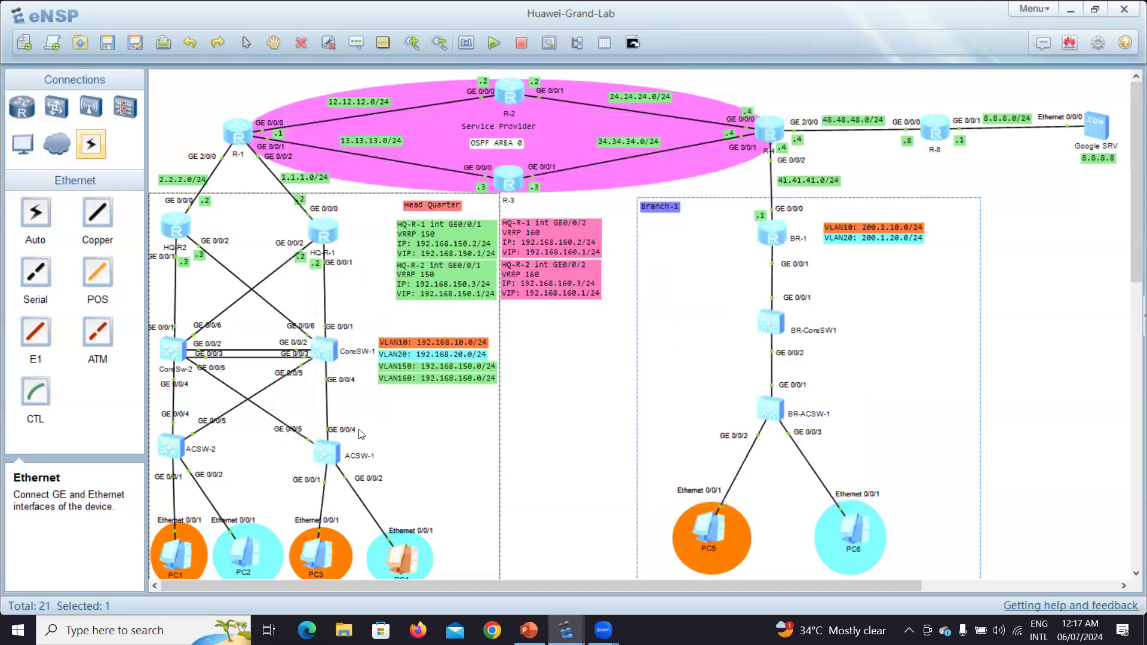
# - Ping 192.168.20.10 from PC3's command prompt, getting 5 of 5 replies
pyautogui.doubleClick(323, 560)
pyautogui.click(666, 188)
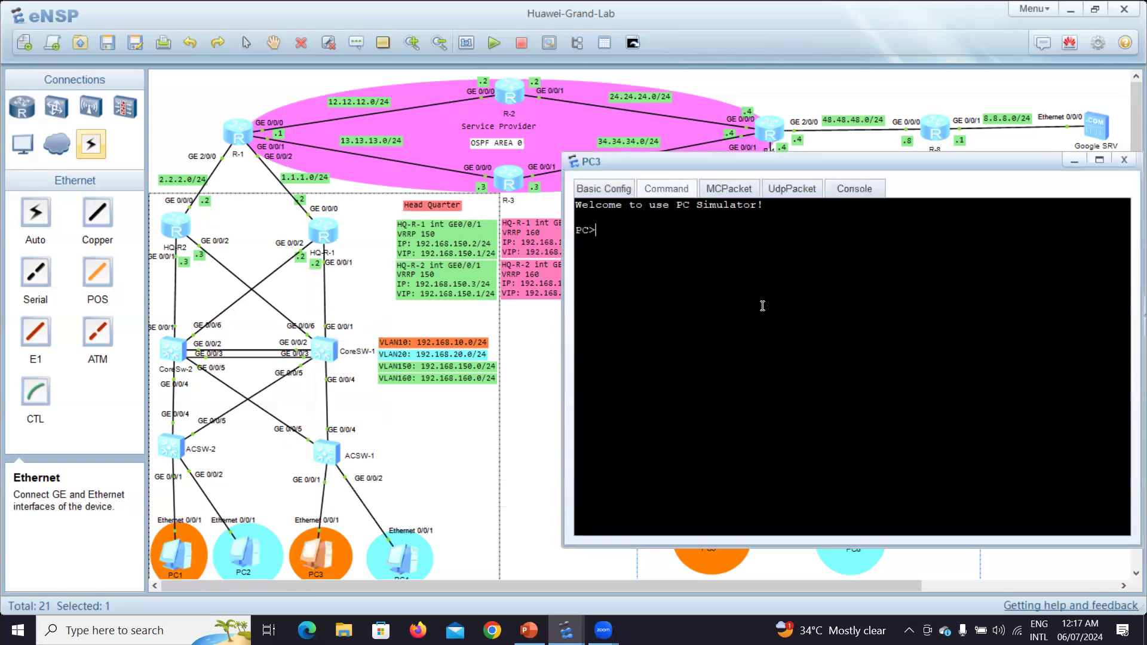
pyautogui.write('ping 192')
pyautogui.write('.168')
pyautogui.write('.20.10')
pyautogui.press('Return')
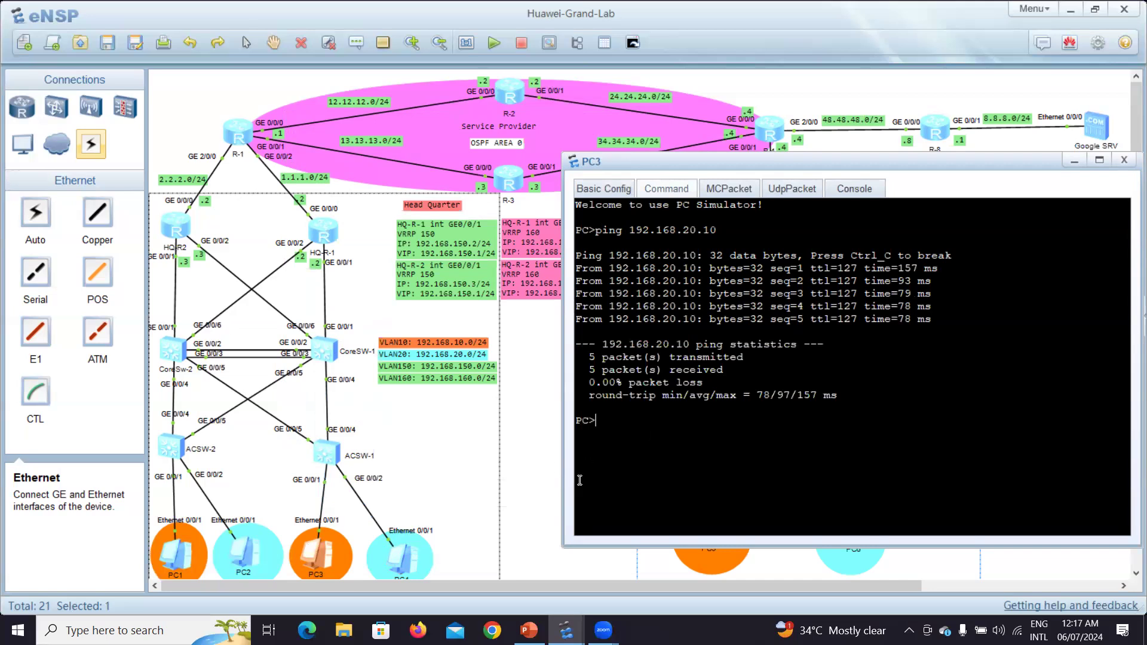
pyautogui.click(528, 496)
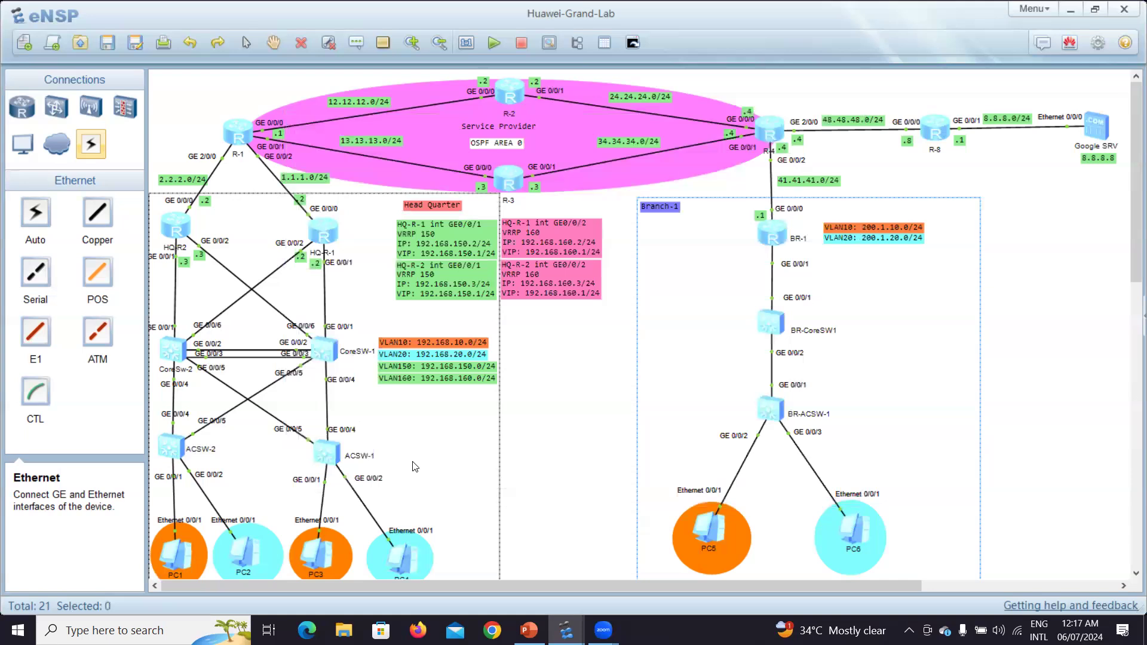
# - Give PC1 IP 192.168.10.11, mask 255.255.255.0, gateway 192.168.10.1, and apply
pyautogui.doubleClick(177, 550)
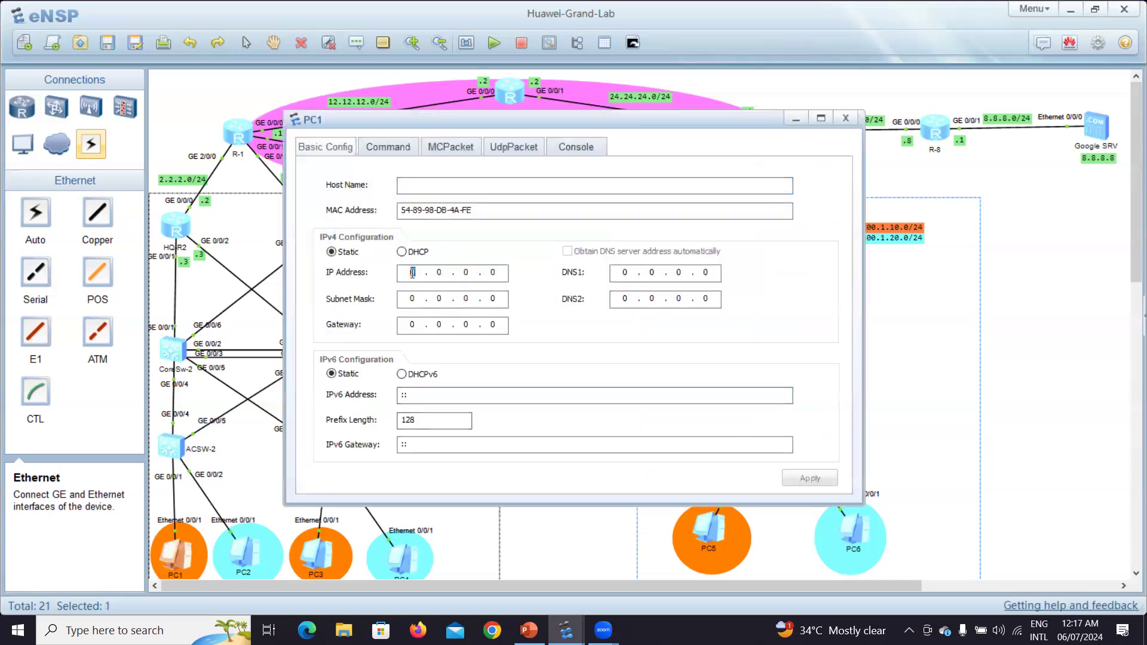
pyautogui.write('192 . 168 . ')
pyautogui.write('10 . 11')
pyautogui.press('Tab')
pyautogui.write('255.2')
pyautogui.write('55.2')
pyautogui.write('5')
pyautogui.write('5')
pyautogui.press('Tab')
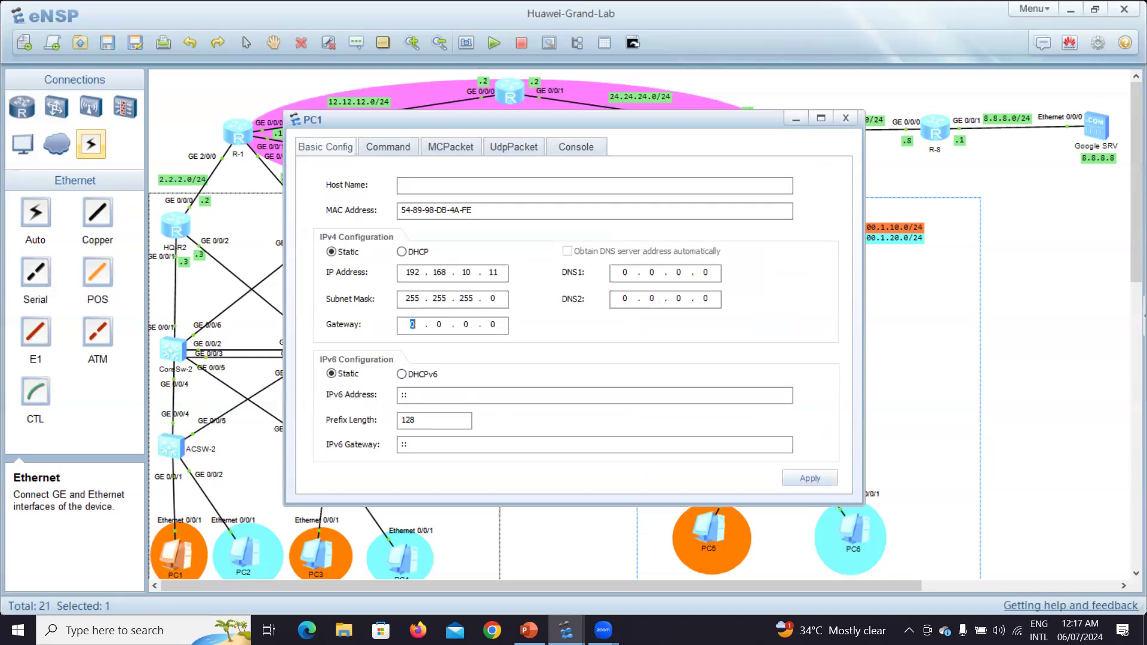
pyautogui.write('192 . 16')
pyautogui.write('8 . 10 . 1')
pyautogui.click(799, 476)
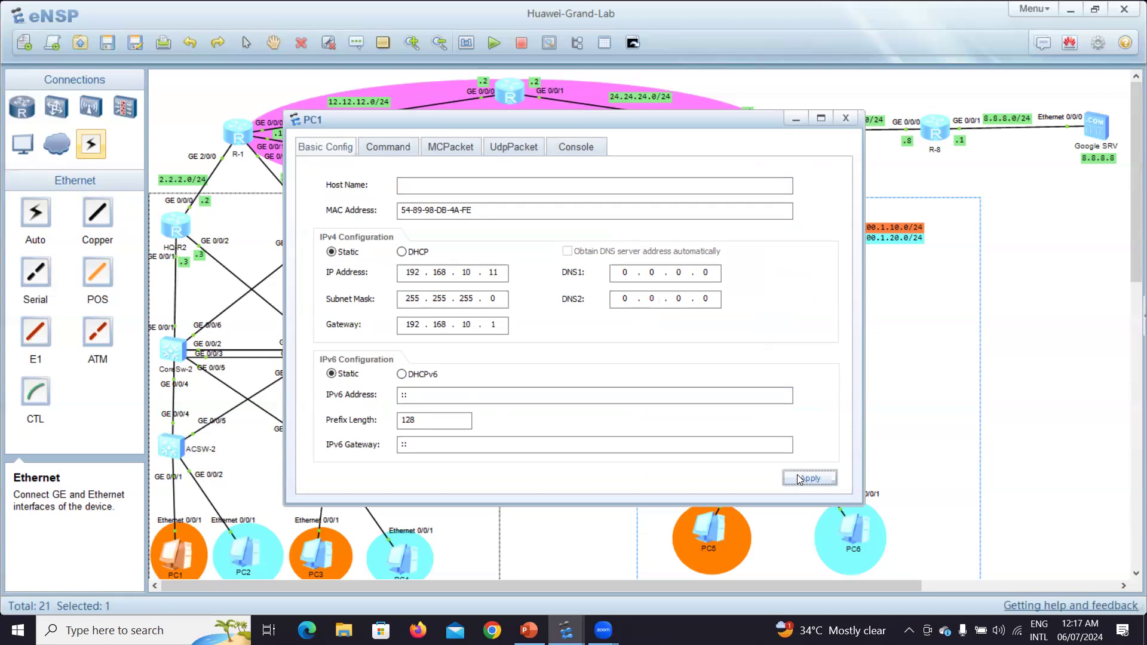
# - Ping 192.168.20.10 from PC1, which fails with 100% loss
pyautogui.click(383, 154)
pyautogui.write('p')
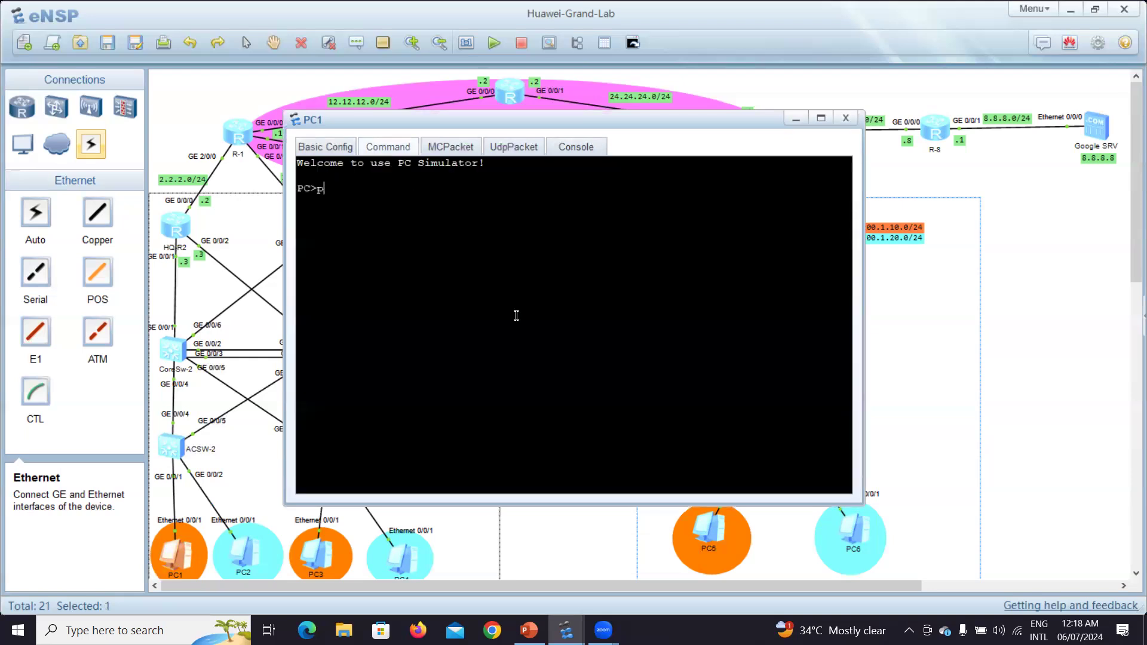
pyautogui.write('ing 192.1')
pyautogui.write('68.20.10')
pyautogui.press('Return')
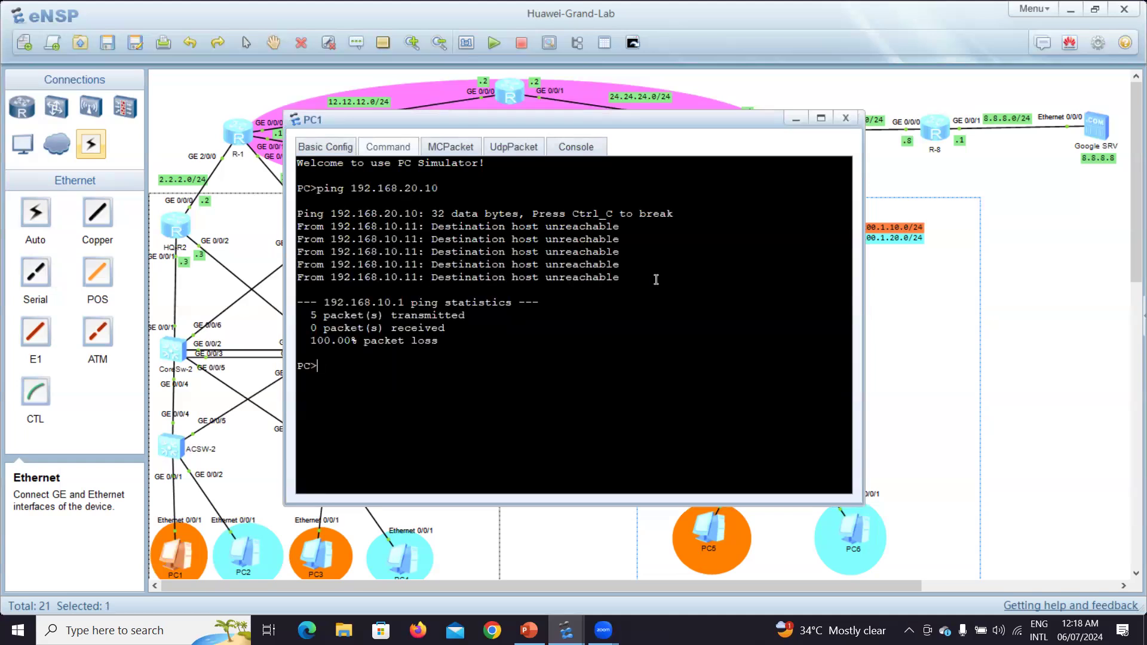
pyautogui.click(795, 122)
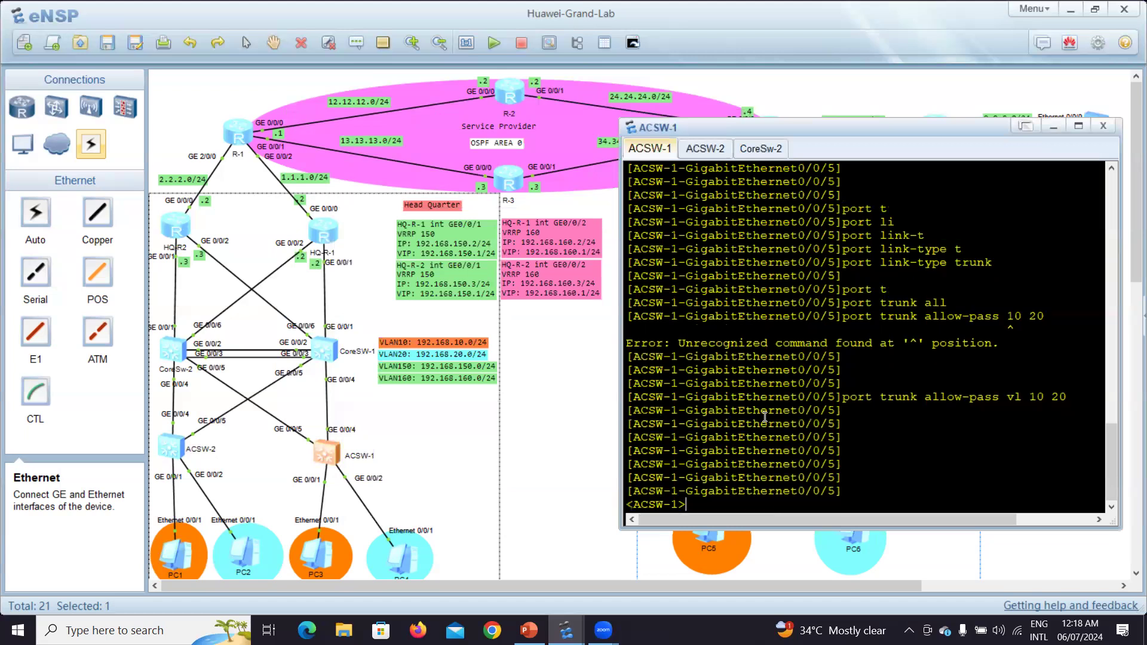
# - Enter system view on ACSW-1 and make it the secondary STP root with stp root secondary
pyautogui.write('sys')
pyautogui.press('Tab')
pyautogui.press('Return')
pyautogui.press('Return')
pyautogui.press('Return')
pyautogui.press('Return')
pyautogui.press('Return')
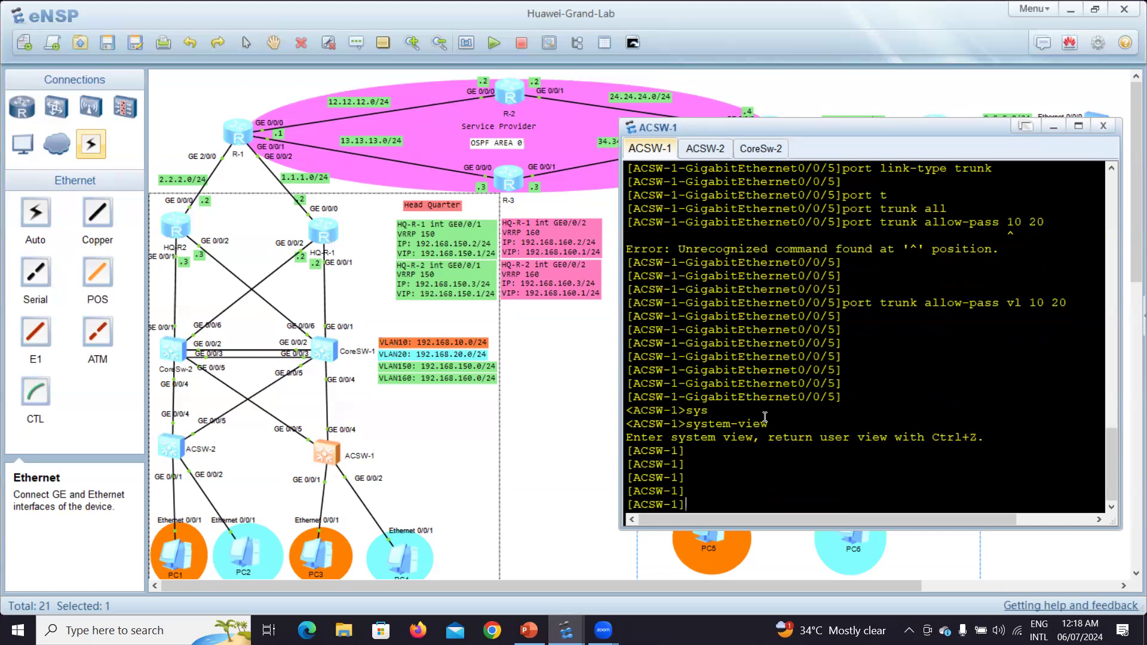
pyautogui.write('st')
pyautogui.press('Tab')
pyautogui.write('p ')
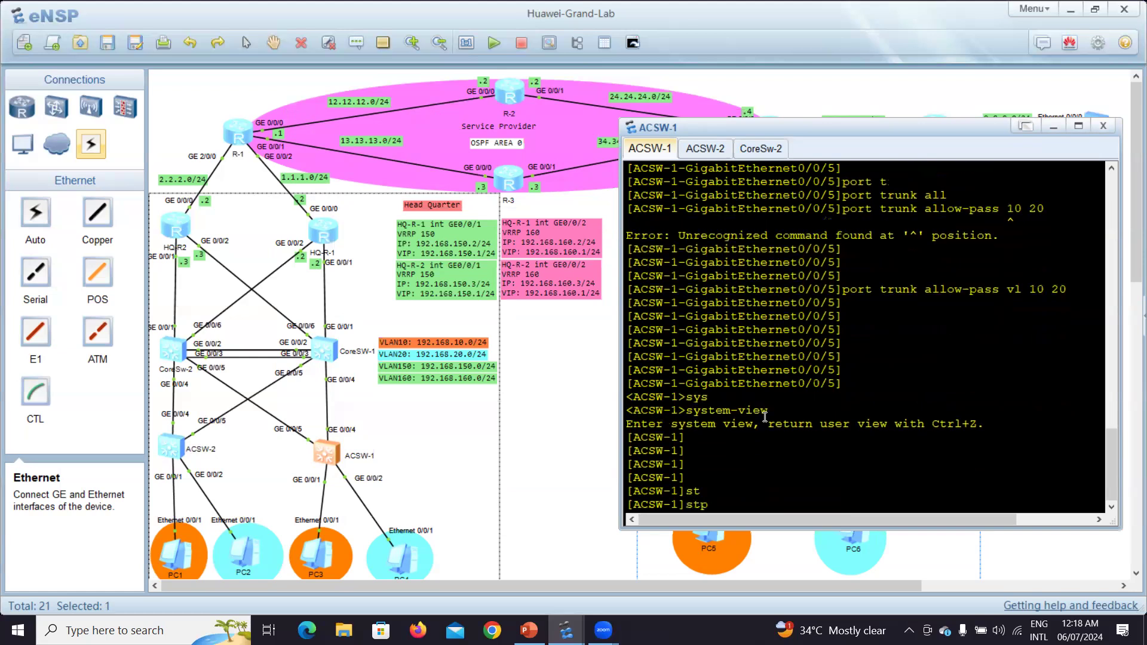
pyautogui.write('ro')
pyautogui.press('Tab')
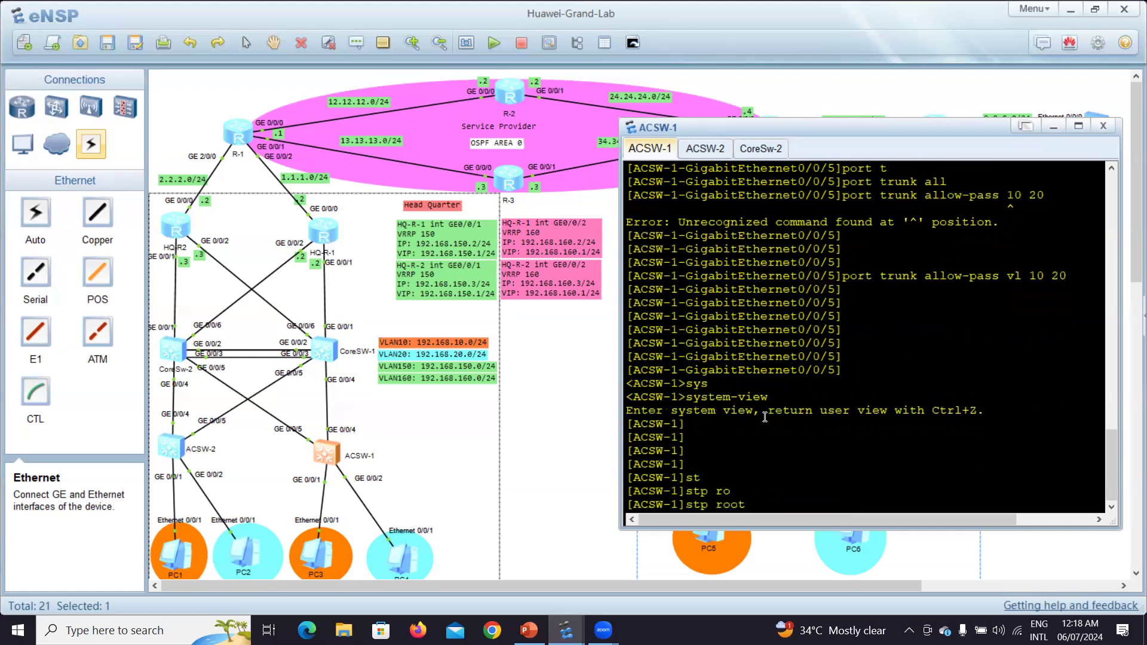
pyautogui.write('s')
pyautogui.press('Tab')
pyautogui.press('Return')
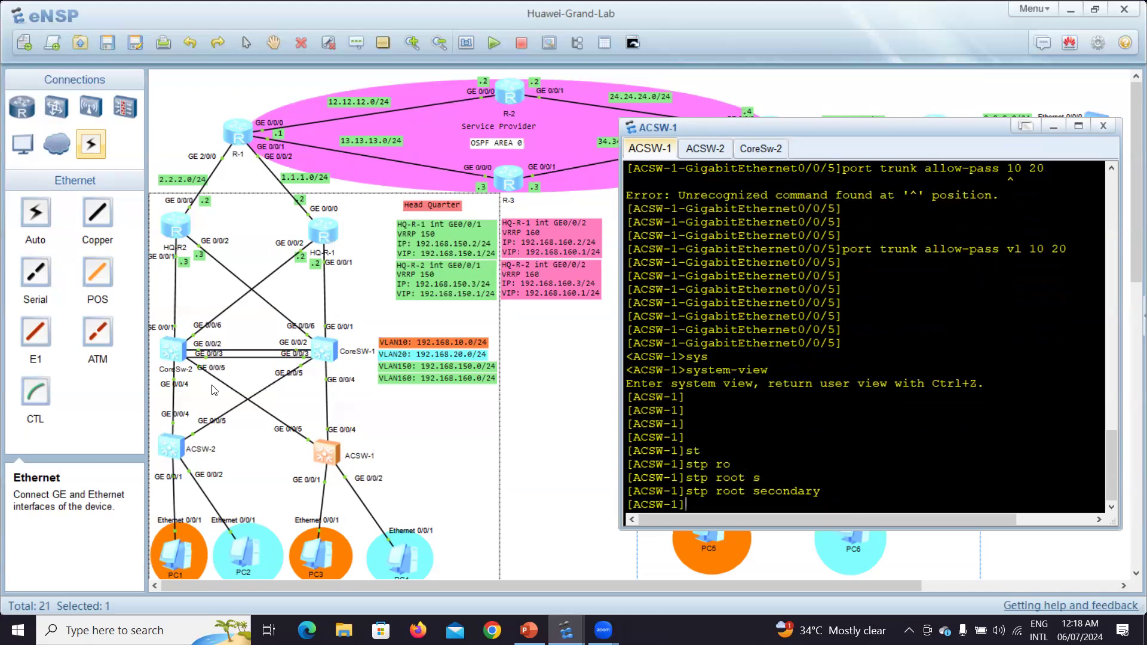
# - Apply stp root secondary on ACSW-2 as well
pyautogui.doubleClick(164, 446)
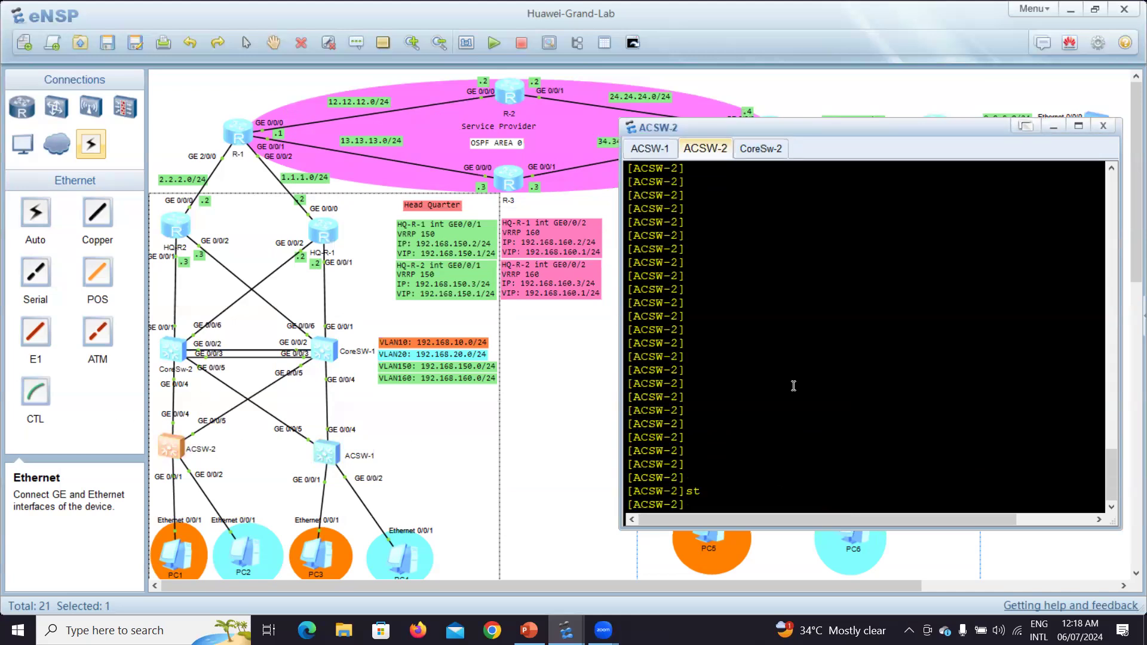
pyautogui.write('st')
pyautogui.press('Tab')
pyautogui.press('Tab')
pyautogui.press('BackSpace')
pyautogui.press('BackSpace')
pyautogui.press('BackSpace')
pyautogui.press('BackSpace')
pyautogui.press('BackSpace')
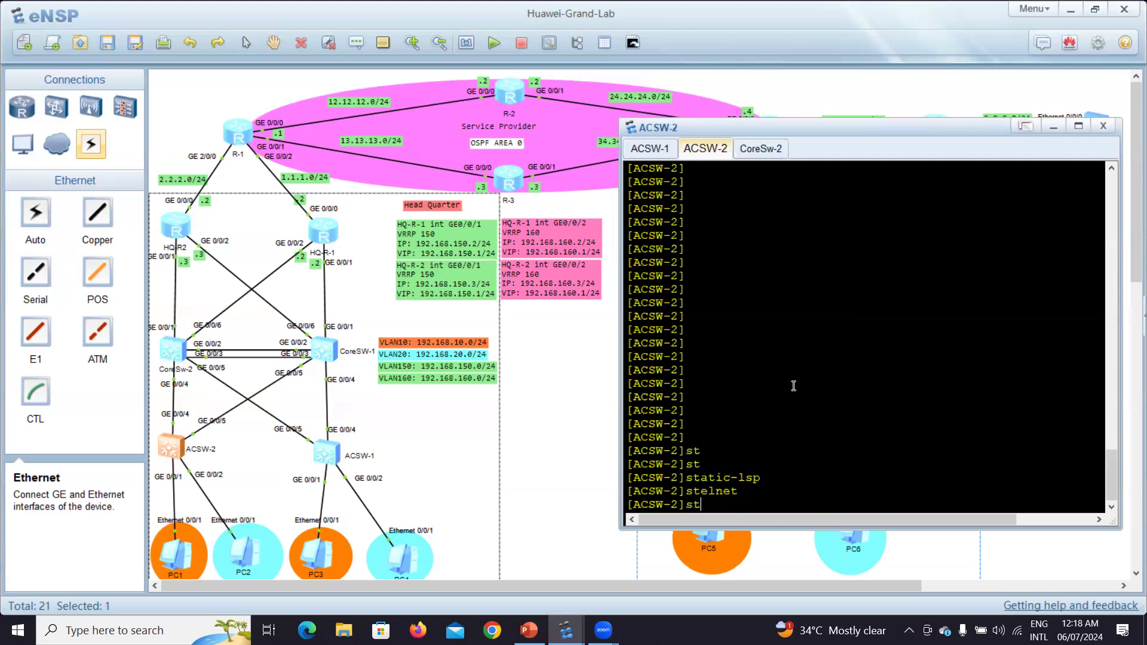
pyautogui.press('BackSpace')
pyautogui.write('tp ro')
pyautogui.press('Tab')
pyautogui.write('s')
pyautogui.press('Tab')
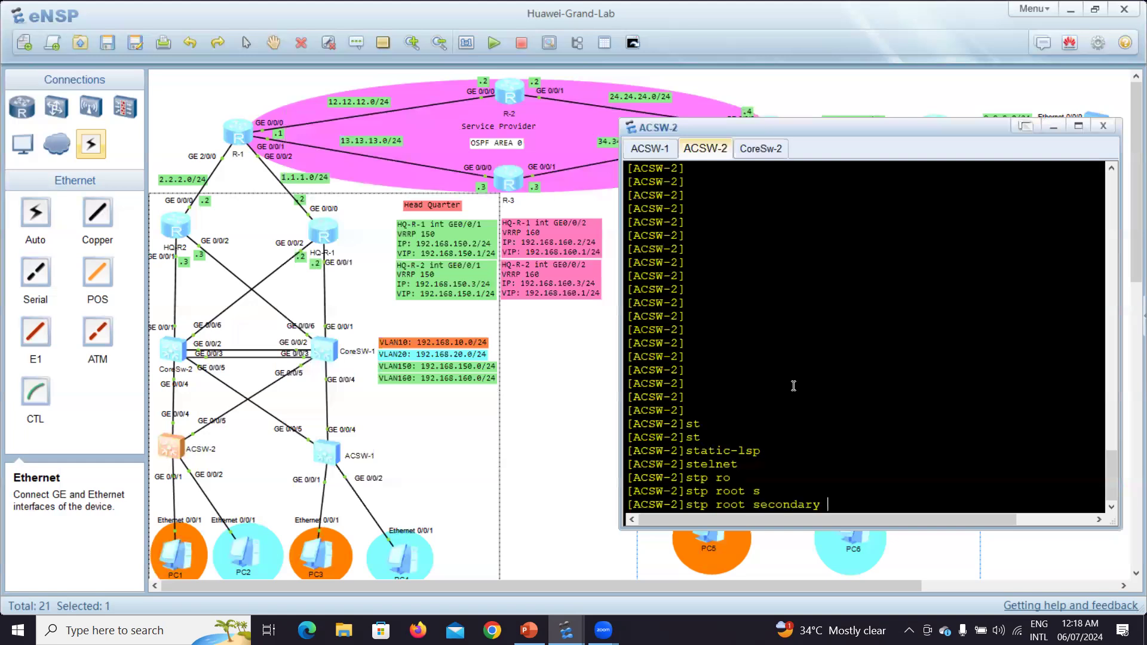
pyautogui.press('Return')
pyautogui.press('Return')
pyautogui.press('Return')
pyautogui.press('Return')
pyautogui.press('Return')
pyautogui.press('Return')
pyautogui.press('Return')
pyautogui.press('Return')
pyautogui.press('Return')
pyautogui.press('Return')
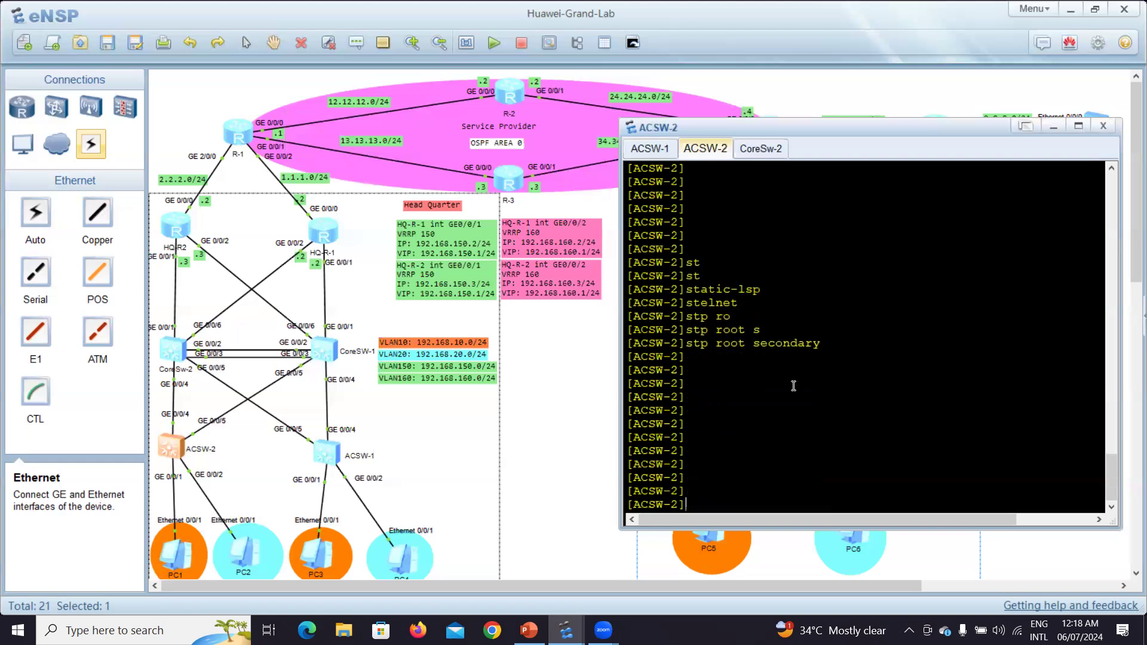
pyautogui.press('Return')
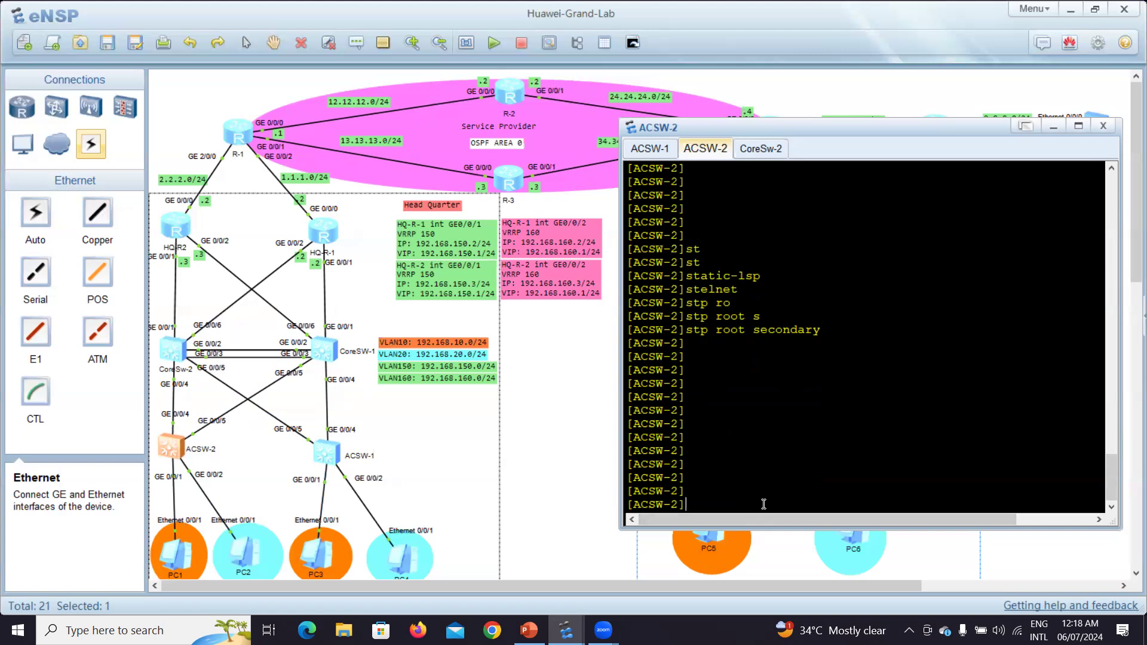
# - Display ACSW-2's VLAN table, highlighting GE0/0/1, GE0/0/4 tagged and GE0/0/2 entries, then reopen PC1
pyautogui.write('dis vl')
pyautogui.press('Return')
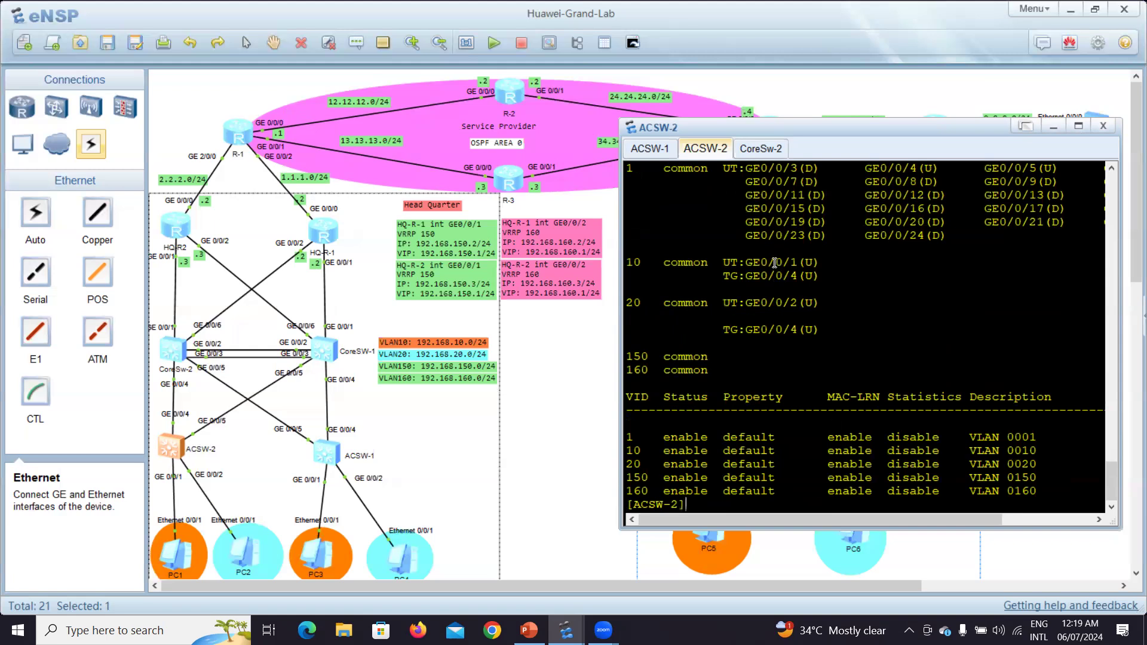
pyautogui.moveTo(774, 263); pyautogui.dragTo(796, 263)
pyautogui.moveTo(783, 276); pyautogui.dragTo(815, 275)
pyautogui.moveTo(790, 303)
pyautogui.mouseDown()
pyautogui.moveTo(807, 302)
pyautogui.moveTo(815, 329)
pyautogui.mouseUp()
pyautogui.doubleClick(177, 554)
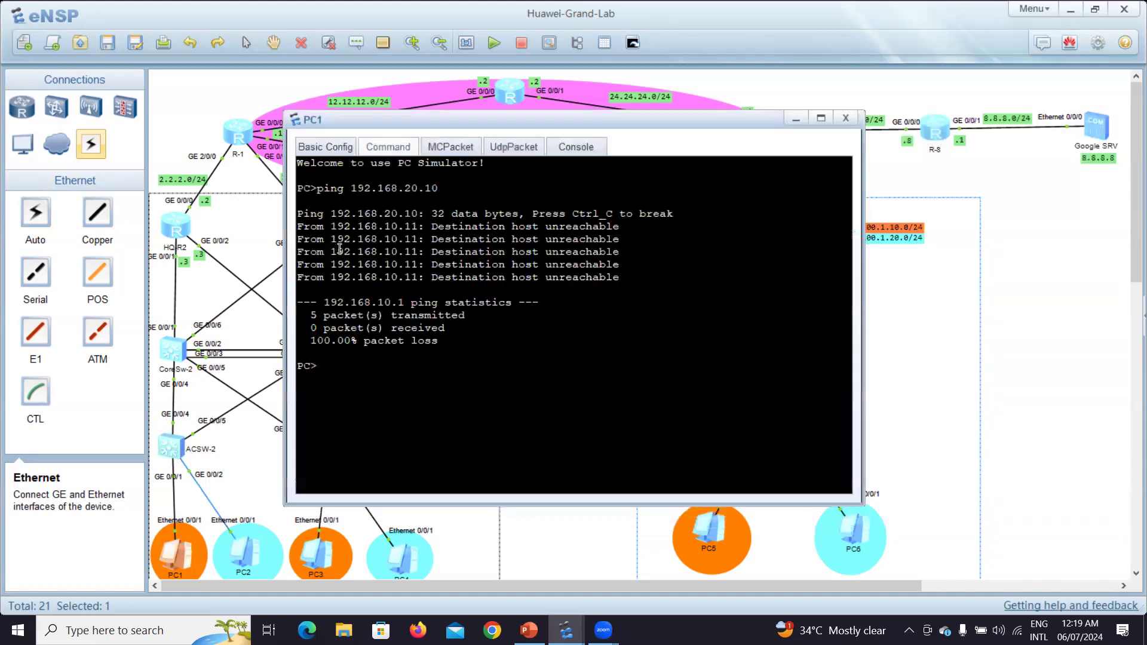
# - Check PC1's Basic Config, then ping 192.168.20.10 and gateway 192.168.10.1 again
pyautogui.click(342, 150)
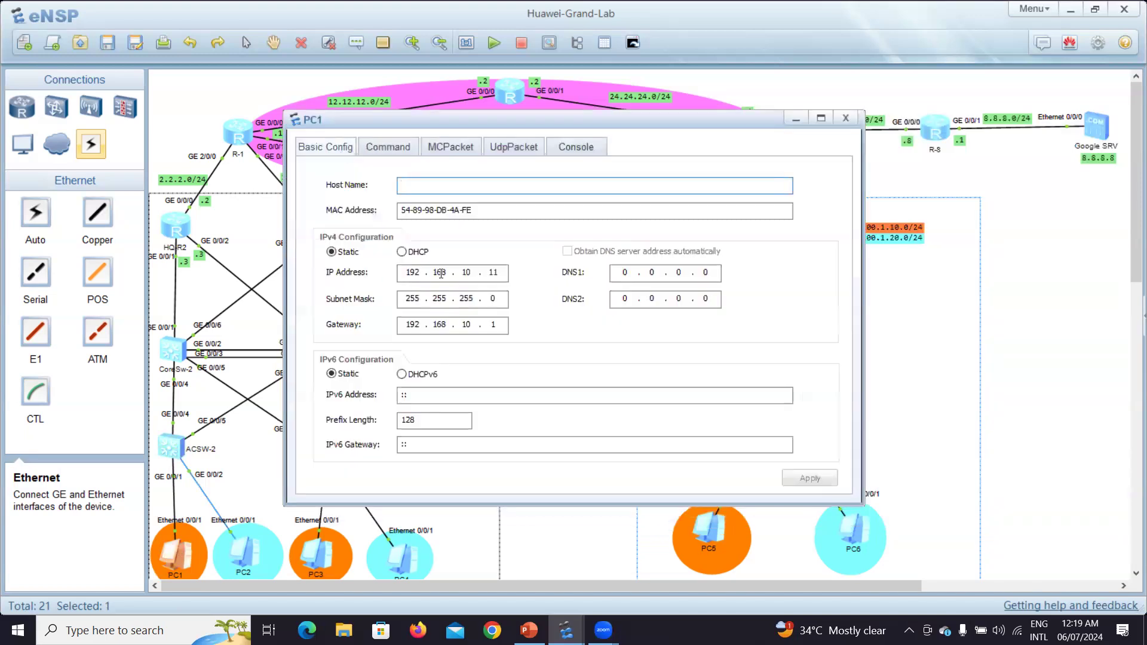
pyautogui.click(389, 147)
pyautogui.press('Up')
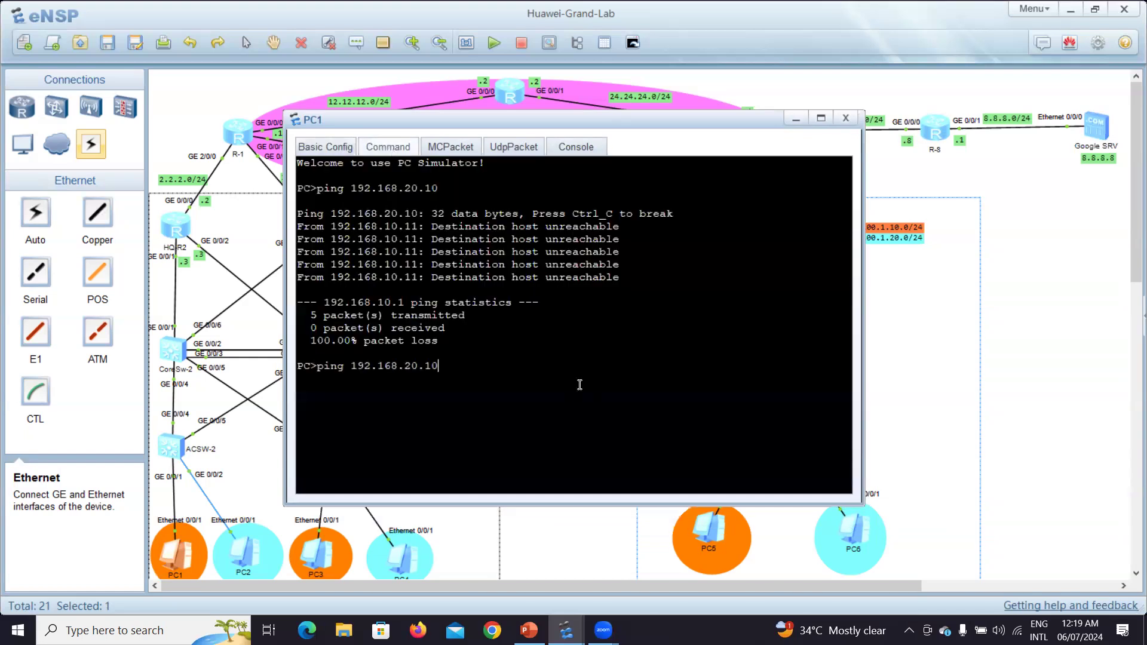
pyautogui.press('Return')
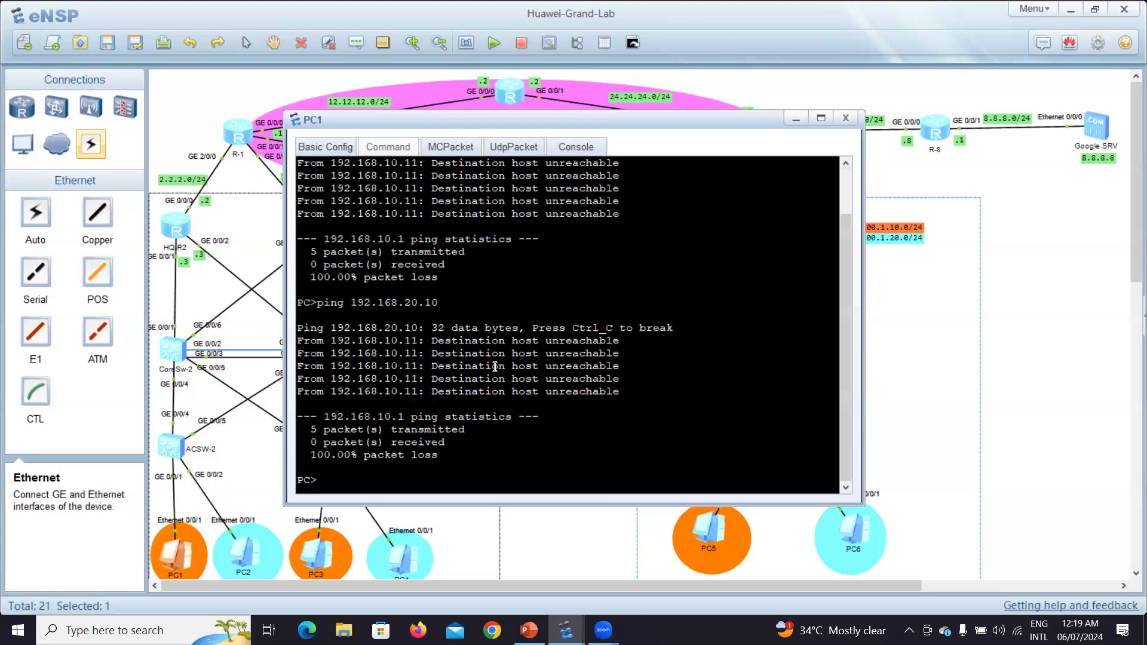
pyautogui.write('ping 1')
pyautogui.write('92.168.10.1')
pyautogui.press('Return')
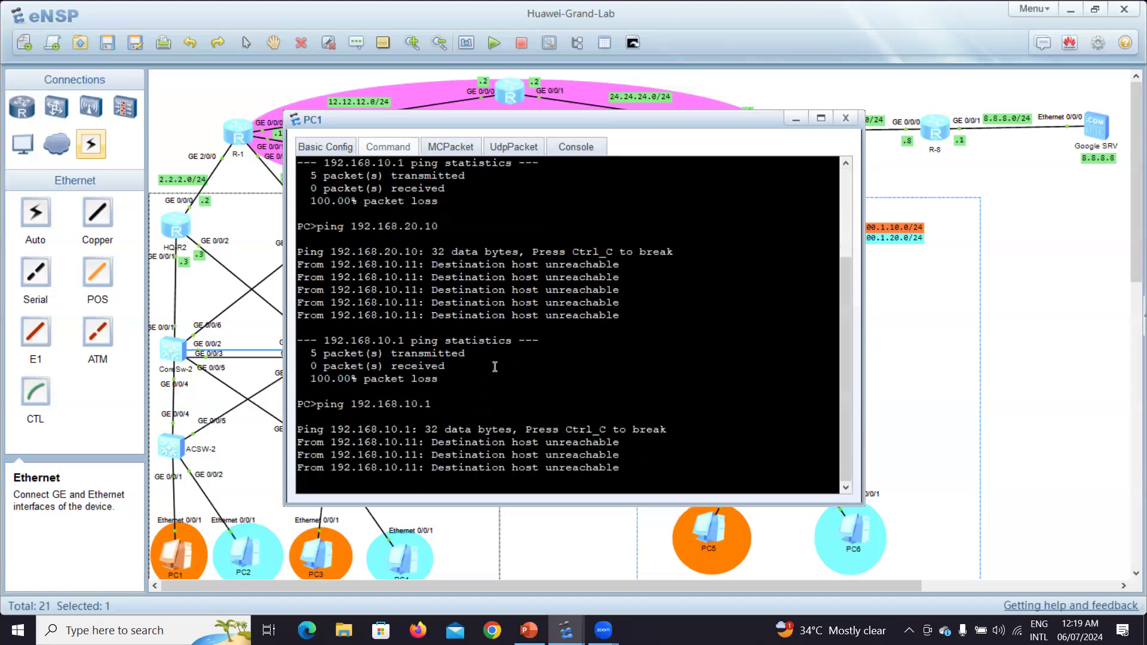
# - Run display stp brief on ACSW-2 and highlight the port roles and forwarding states
pyautogui.doubleClick(174, 455)
pyautogui.press('Return')
pyautogui.press('Return')
pyautogui.press('Return')
pyautogui.press('Return')
pyautogui.press('Return')
pyautogui.press('Return')
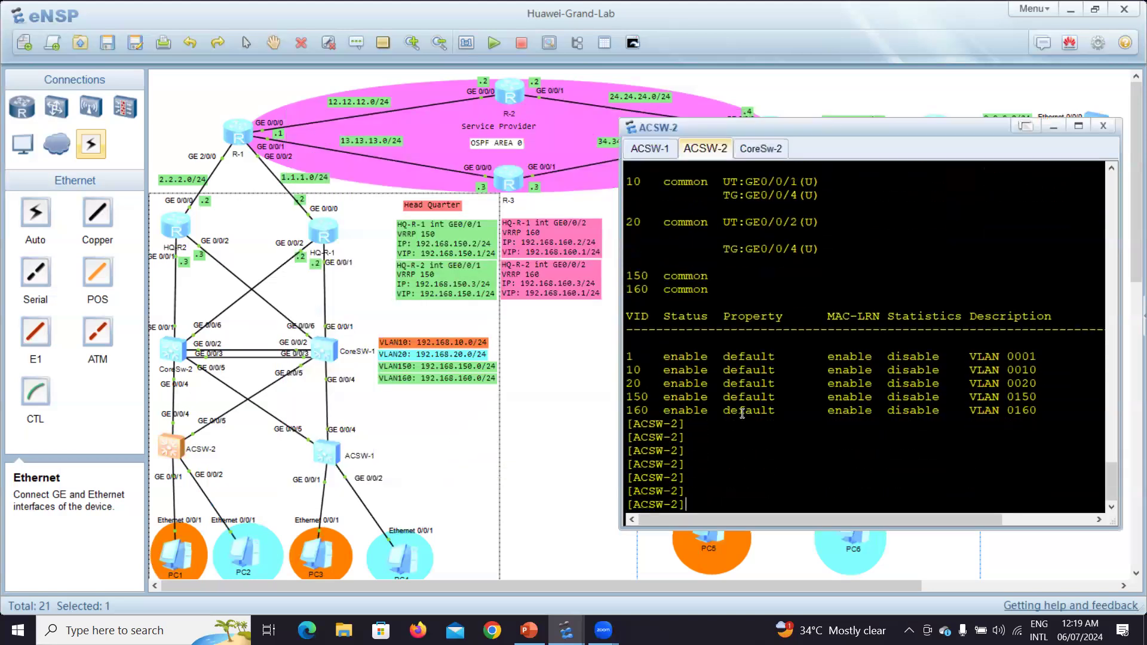
pyautogui.write('dis s')
pyautogui.write('tp b')
pyautogui.press('Return')
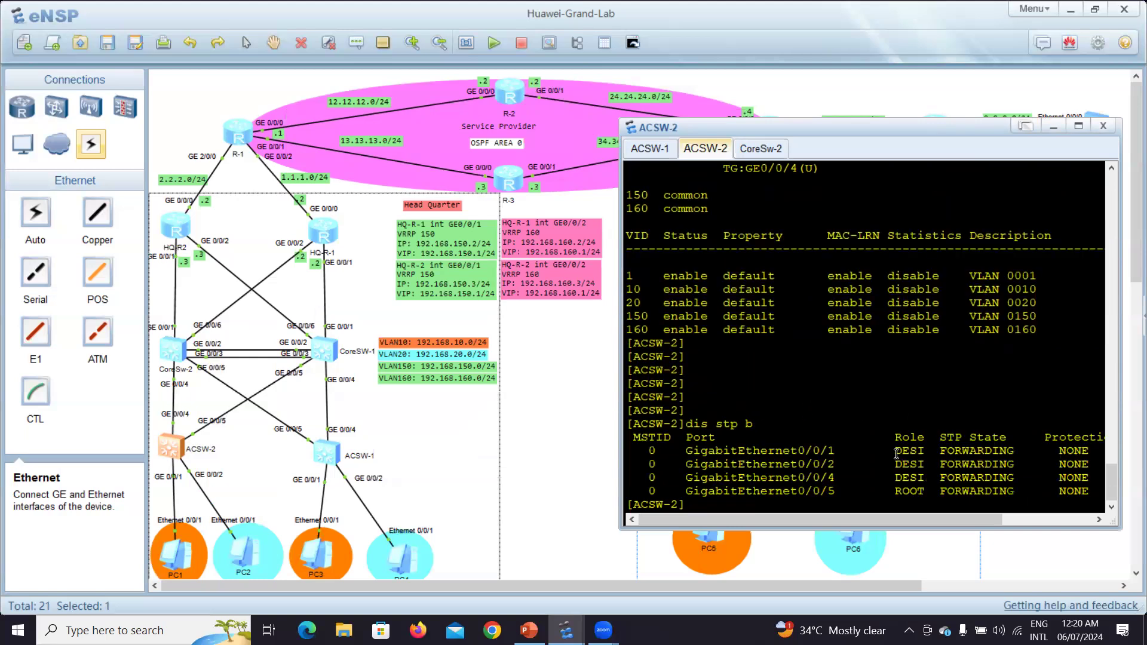
pyautogui.moveTo(894, 449); pyautogui.dragTo(924, 491)
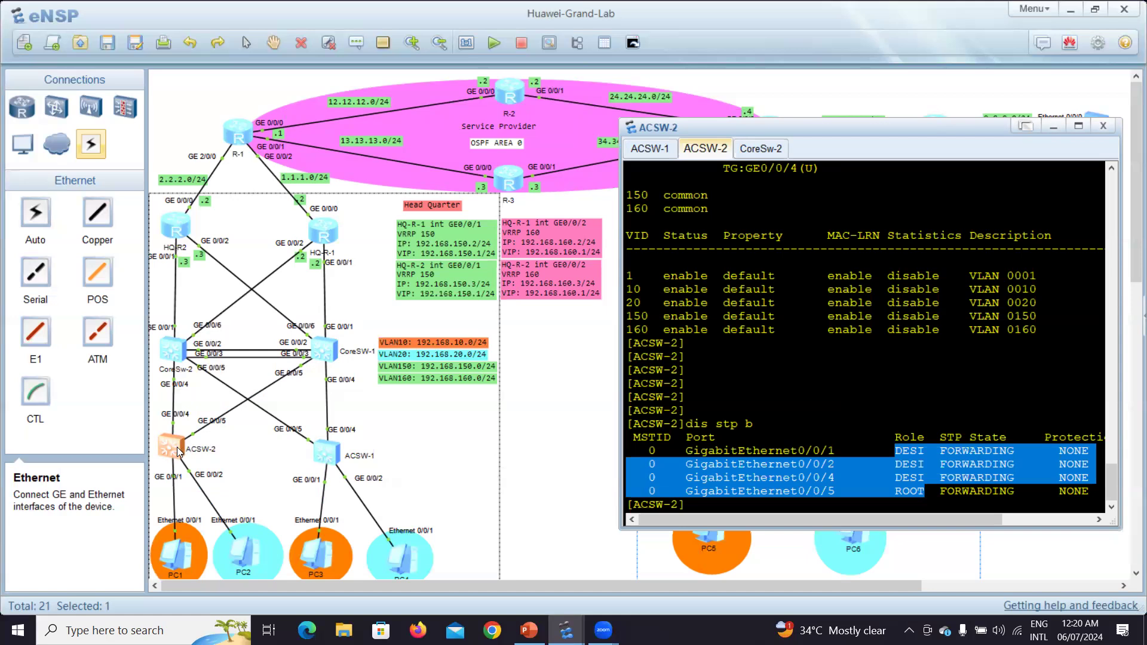
# - Enter interface GE0/0/5 on ACSW-2 and display its current configuration
pyautogui.click(729, 503)
pyautogui.press('Return')
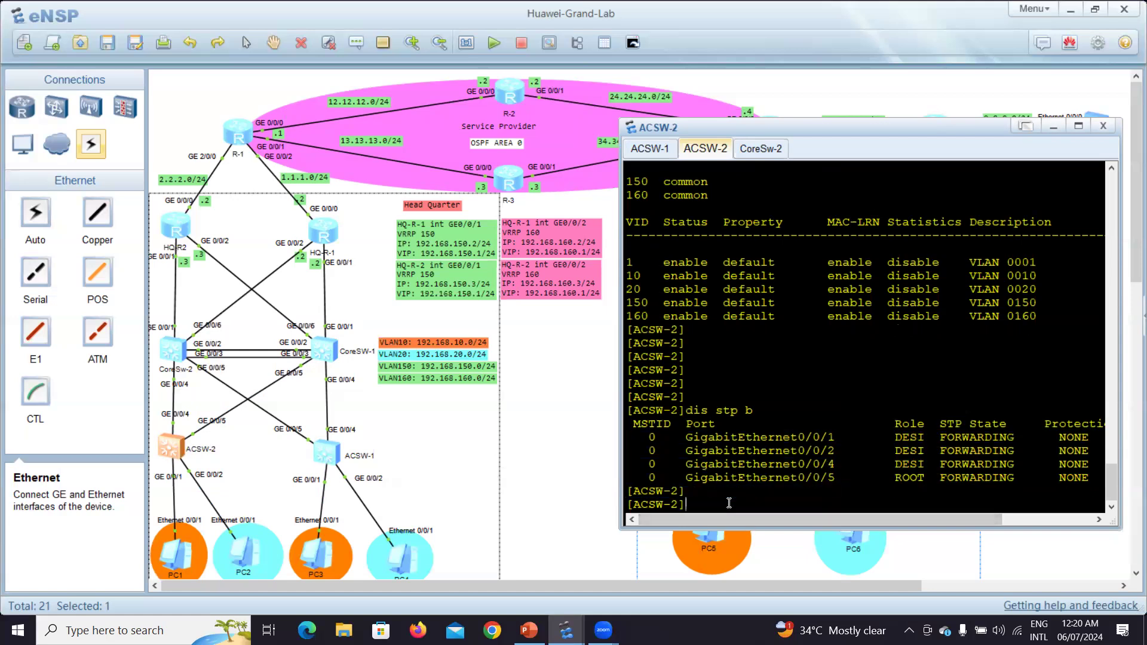
pyautogui.press('Return')
pyautogui.press('Return')
pyautogui.press('Return')
pyautogui.press('Return')
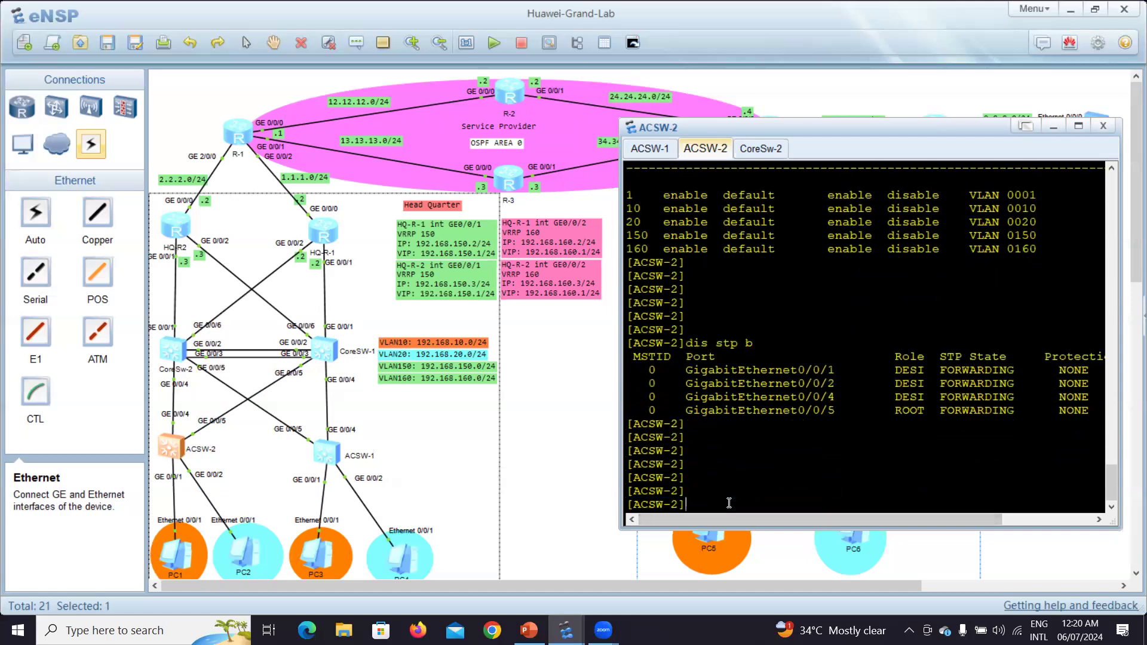
pyautogui.write('int')
pyautogui.press('Tab')
pyautogui.write('g')
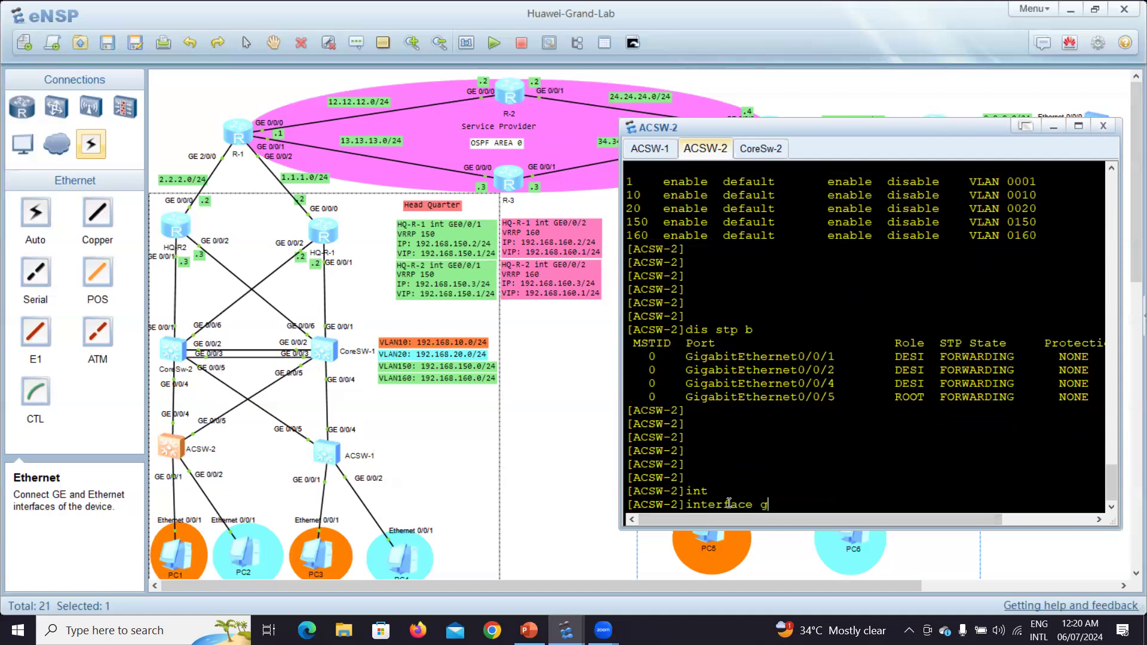
pyautogui.write('0/0/5')
pyautogui.press('Return')
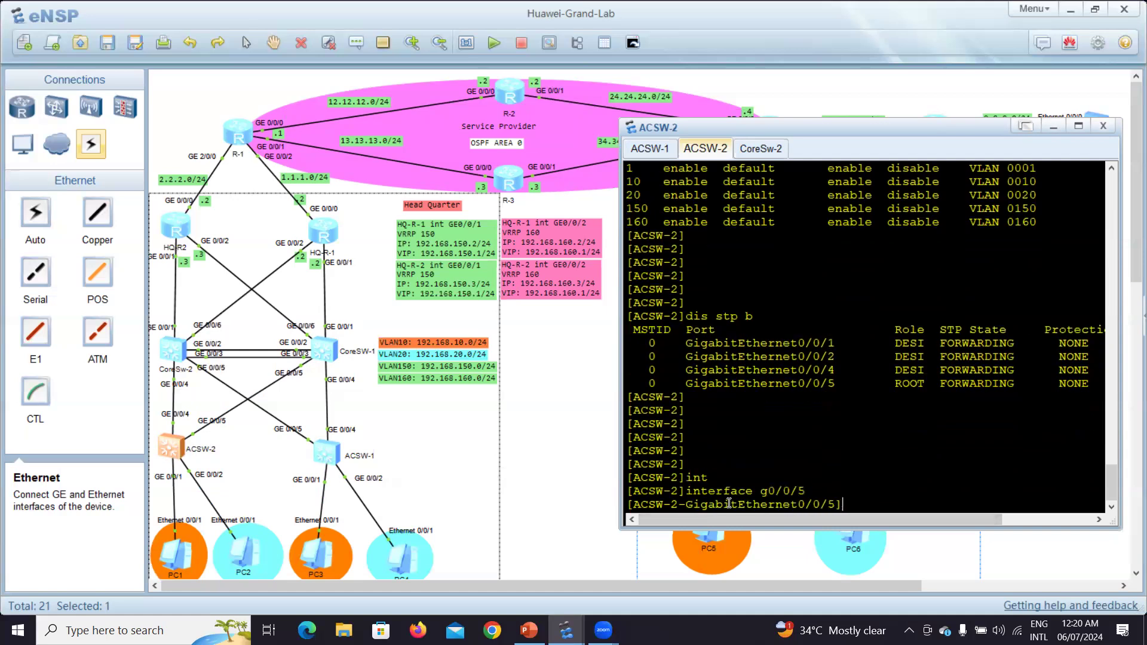
pyautogui.write('dis th')
pyautogui.press('Return')
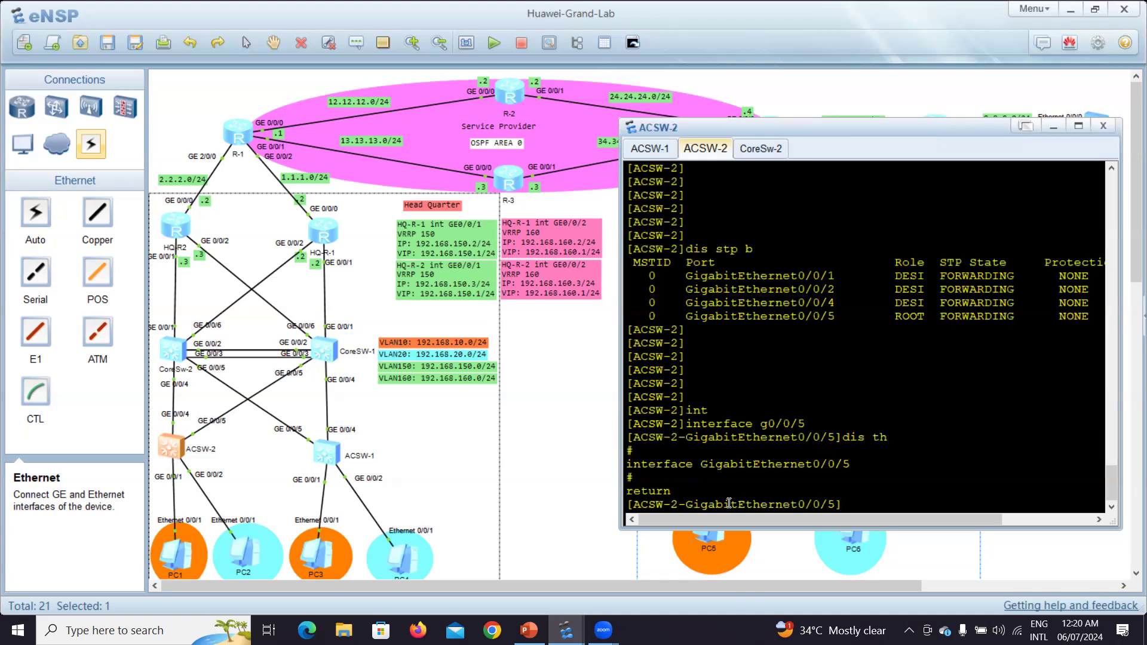
pyautogui.press('Return')
pyautogui.press('Return')
pyautogui.press('Return')
pyautogui.press('Return')
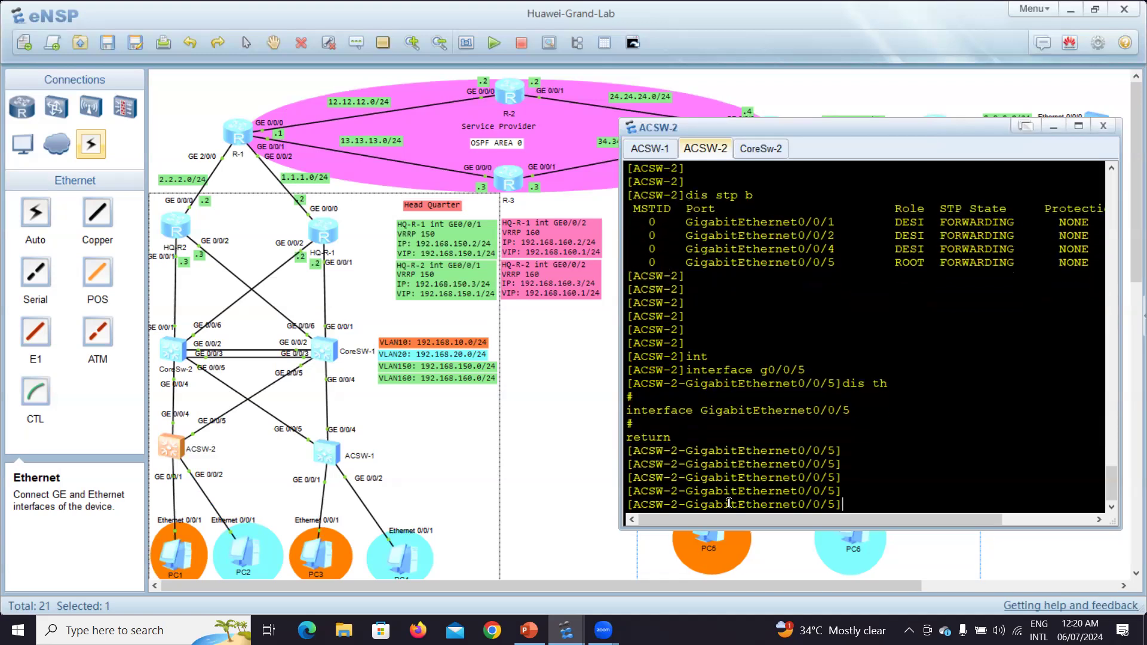
pyautogui.press('Return')
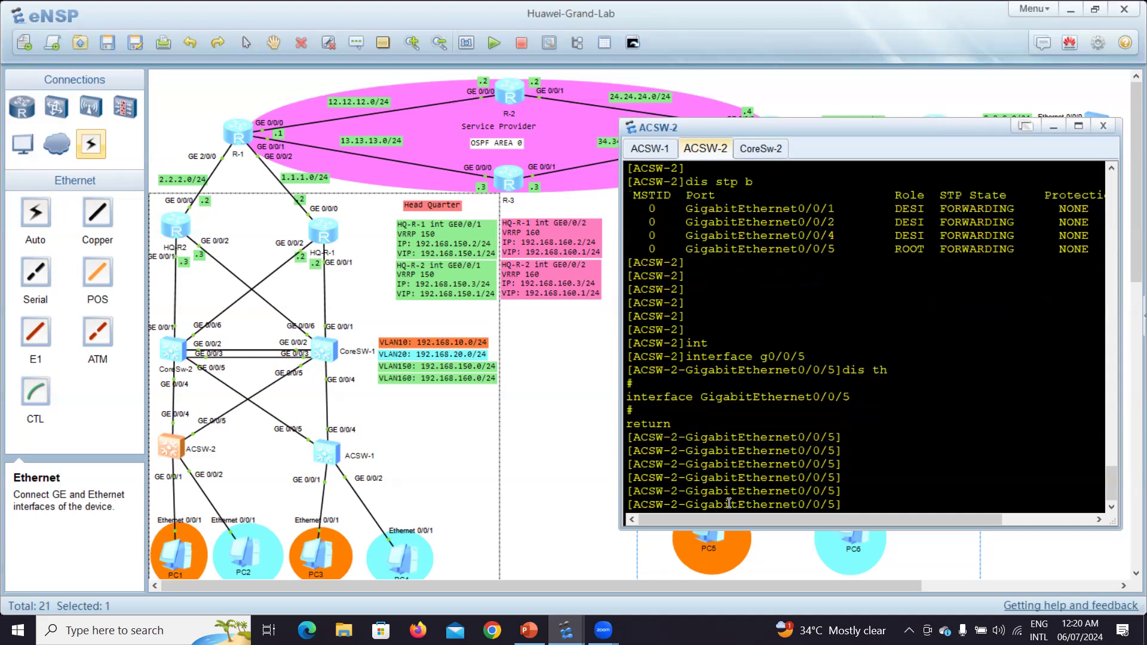
# - Set GE0/0/5's port link-type to trunk
pyautogui.write('port tr')
pyautogui.press('Tab')
pyautogui.press('BackSpace')
pyautogui.press('BackSpace')
pyautogui.write('l')
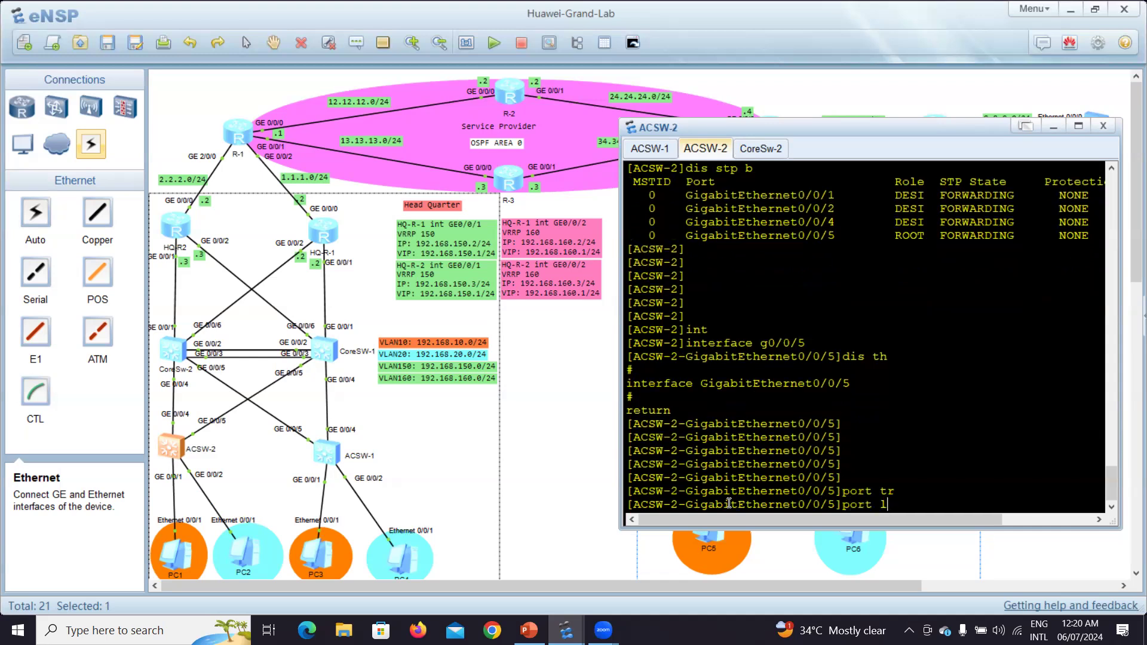
pyautogui.write('i')
pyautogui.press('Tab')
pyautogui.write('t')
pyautogui.press('Tab')
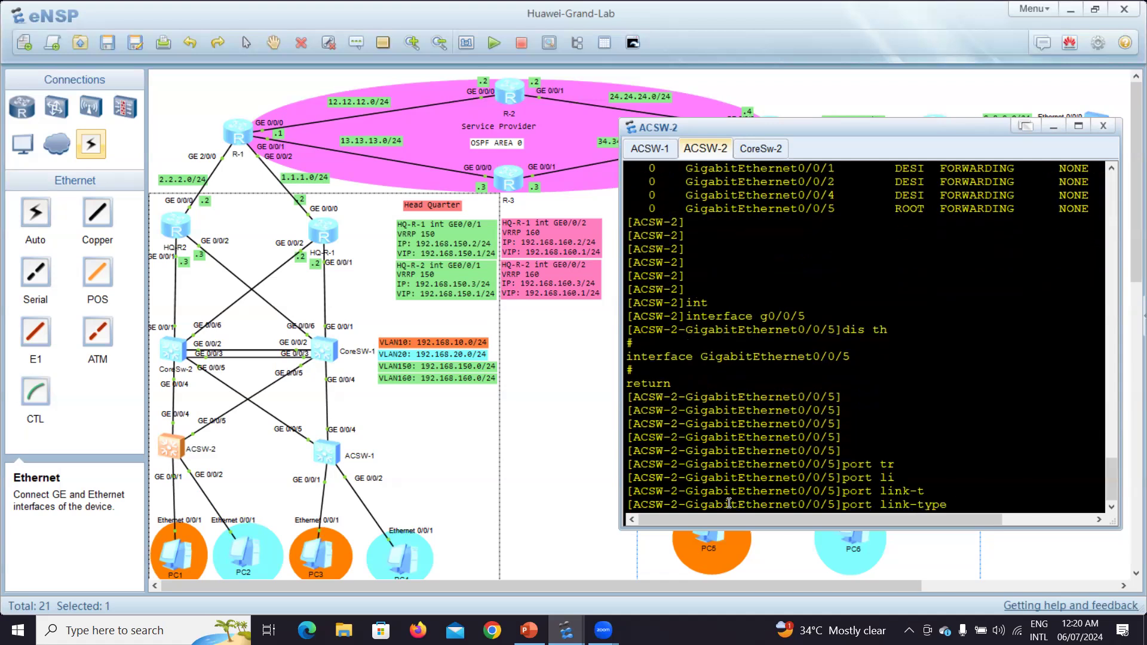
pyautogui.write('t')
pyautogui.press('Tab')
pyautogui.press('Return')
pyautogui.press('Return')
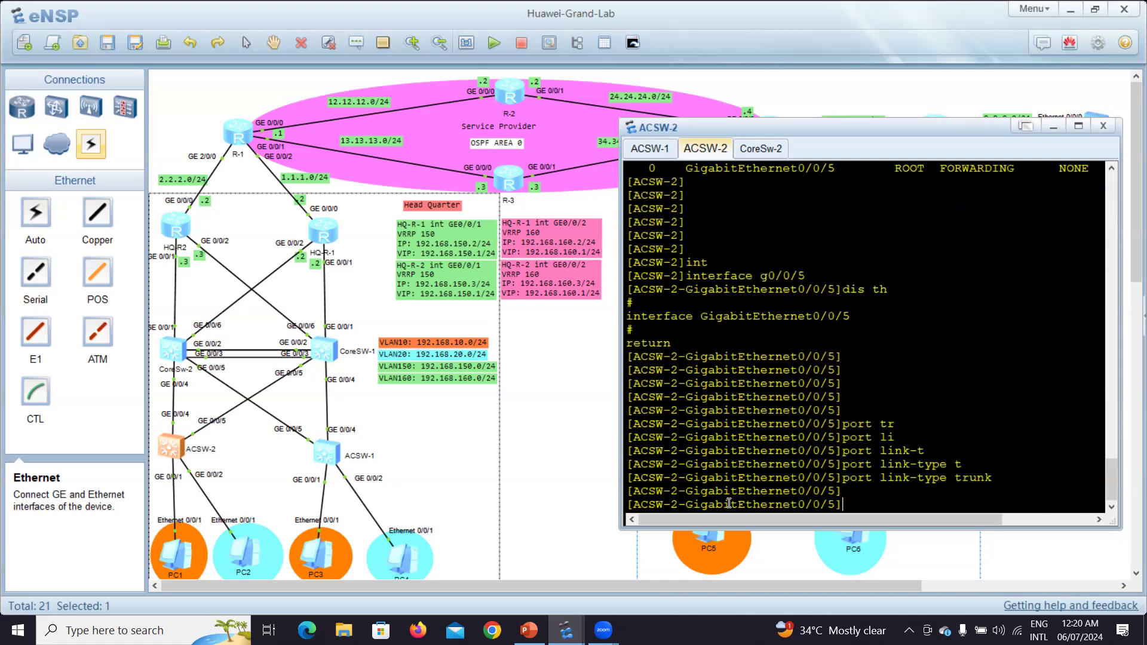
pyautogui.press('Return')
# - Allow VLANs 10 and 20 to pass on the GE0/0/5 trunk
pyautogui.write('port tr')
pyautogui.press('Tab')
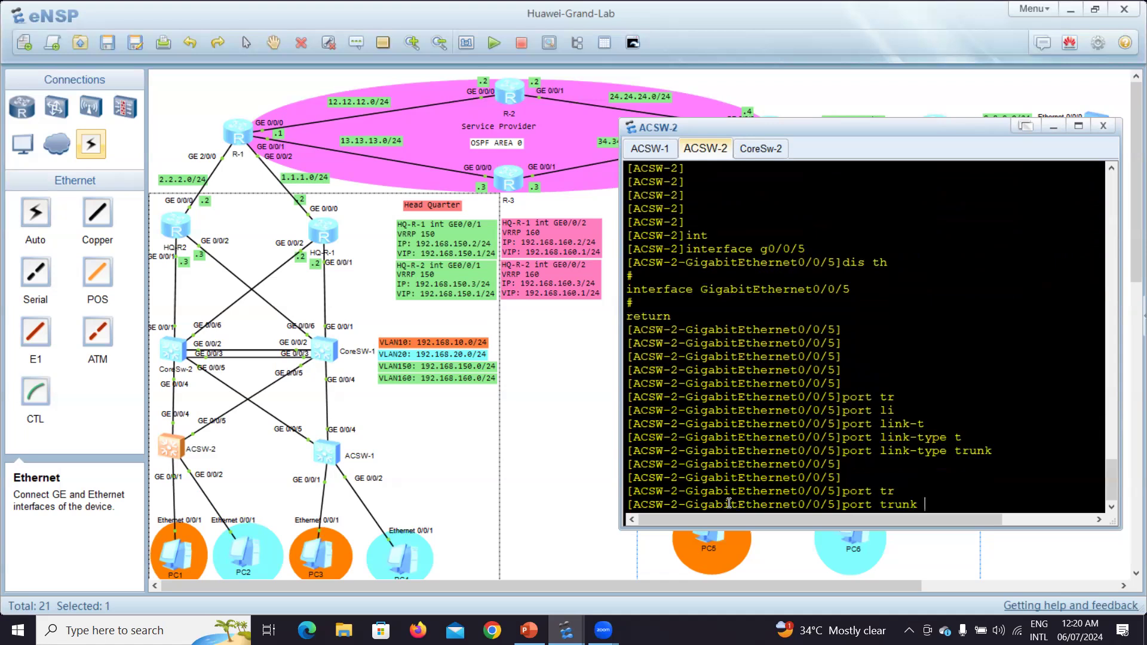
pyautogui.write('all')
pyautogui.press('Tab')
pyautogui.write('v')
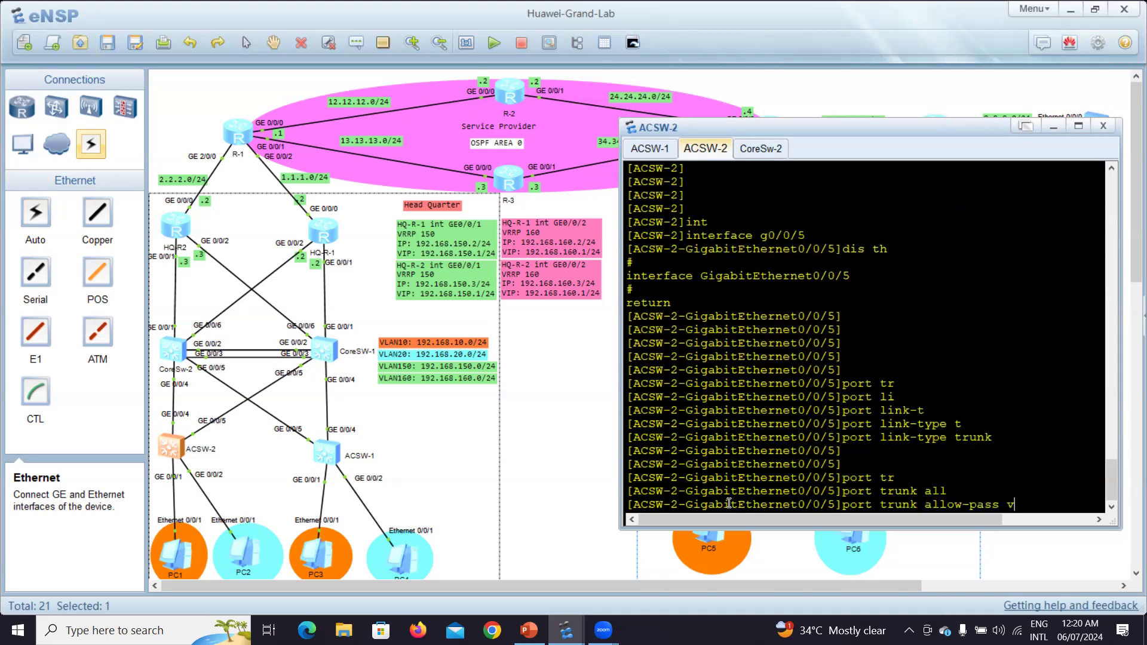
pyautogui.write('l 10 20')
pyautogui.press('Return')
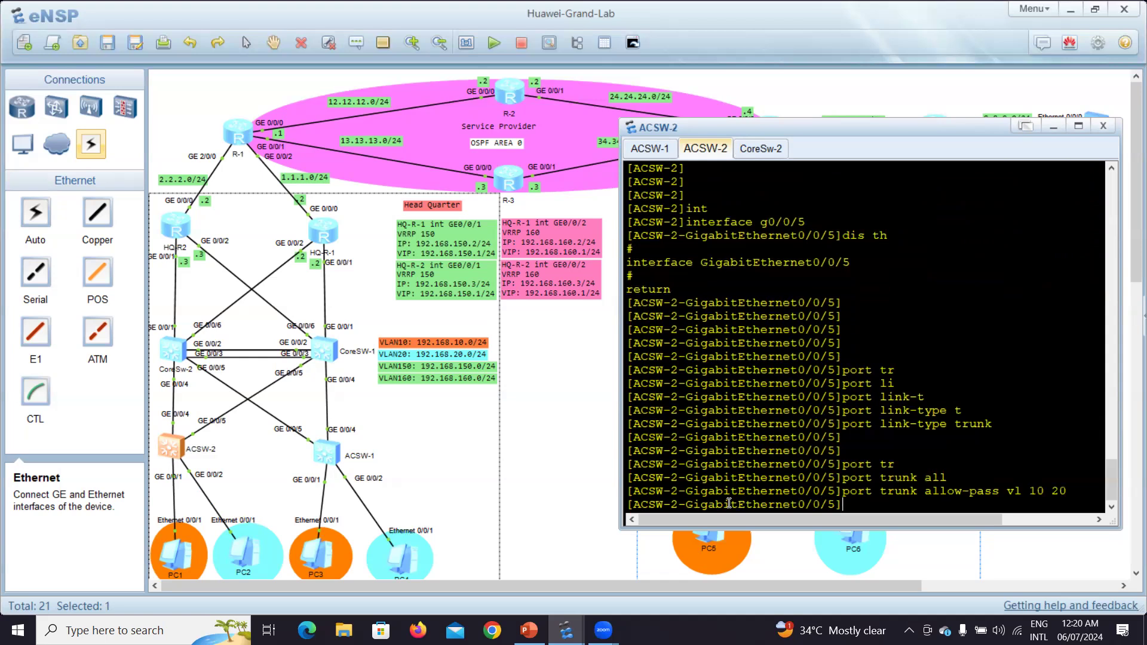
pyautogui.press('Return')
# - Enter interface GE0/0/4 and display this to confirm its trunk settings
pyautogui.press('Return')
pyautogui.press('Return')
pyautogui.press('Return')
pyautogui.write('int')
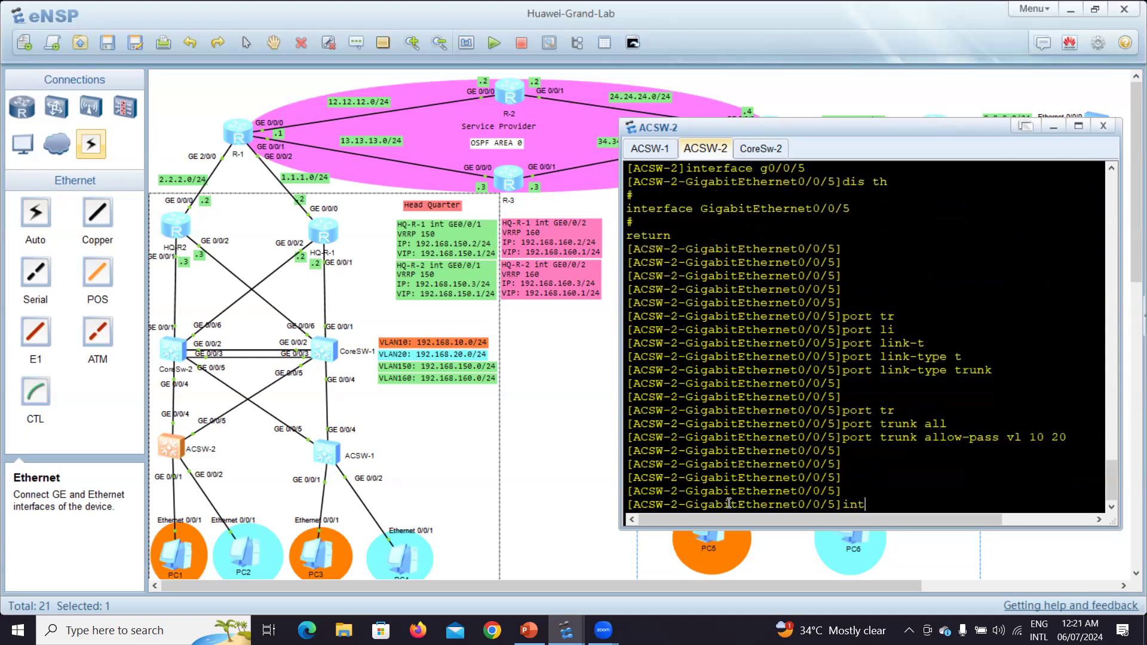
pyautogui.write(' g0/0/')
pyautogui.write('4')
pyautogui.press('Return')
pyautogui.press('Return')
pyautogui.press('Return')
pyautogui.press('Return')
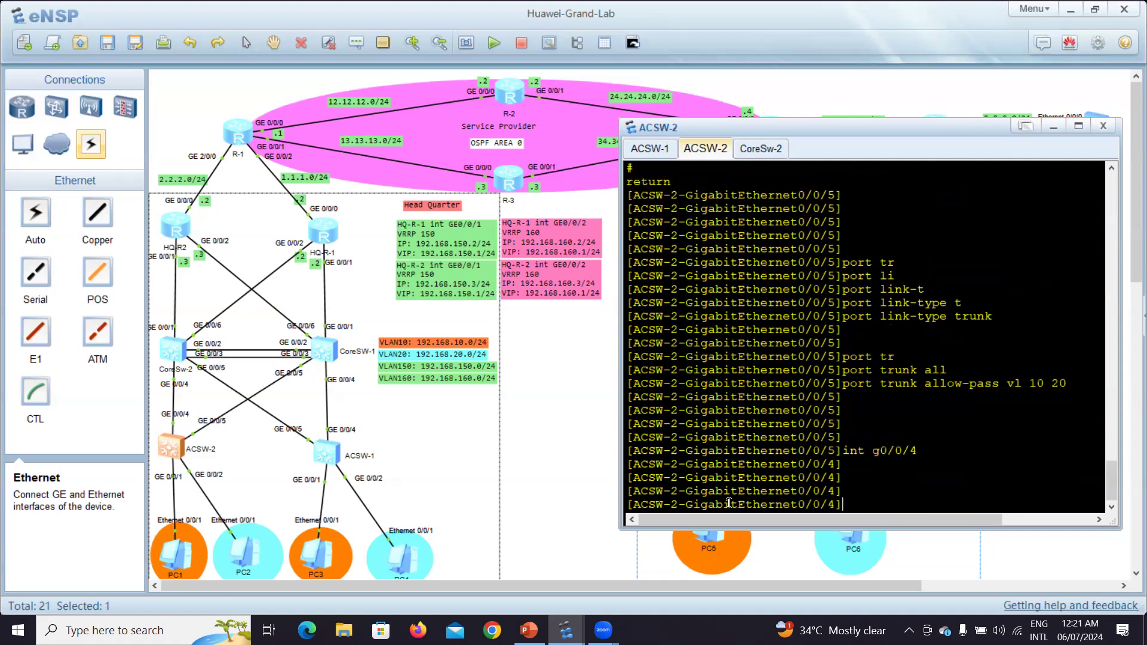
pyautogui.write('dis th')
pyautogui.press('Return')
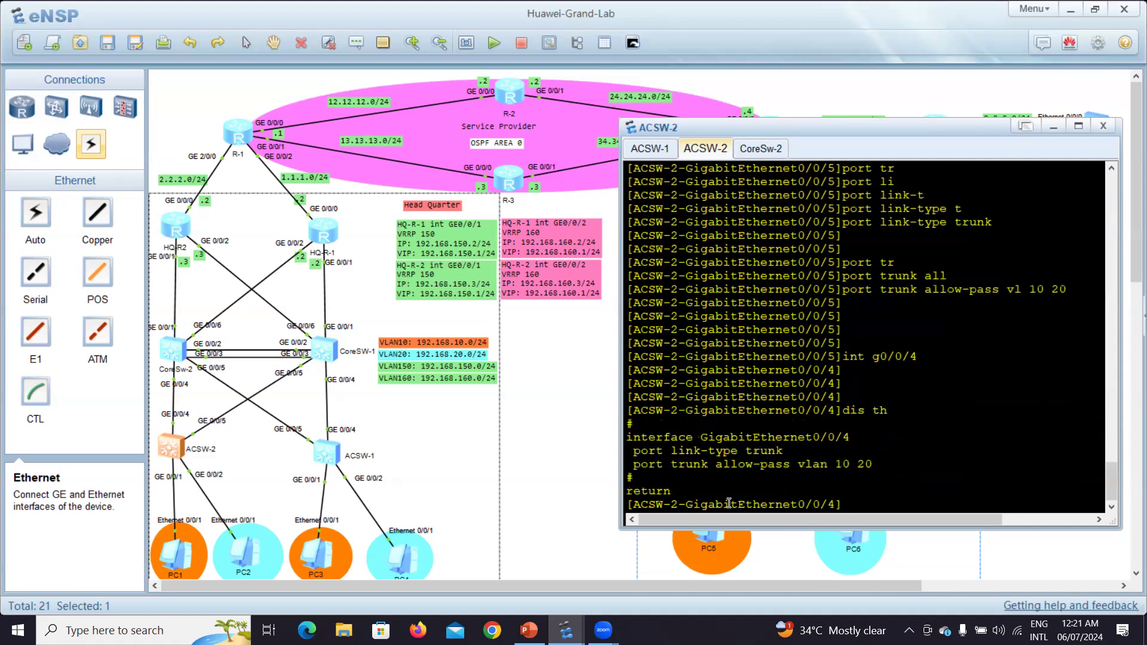
pyautogui.press('Return')
pyautogui.press('Return')
pyautogui.press('Return')
pyautogui.press('Return')
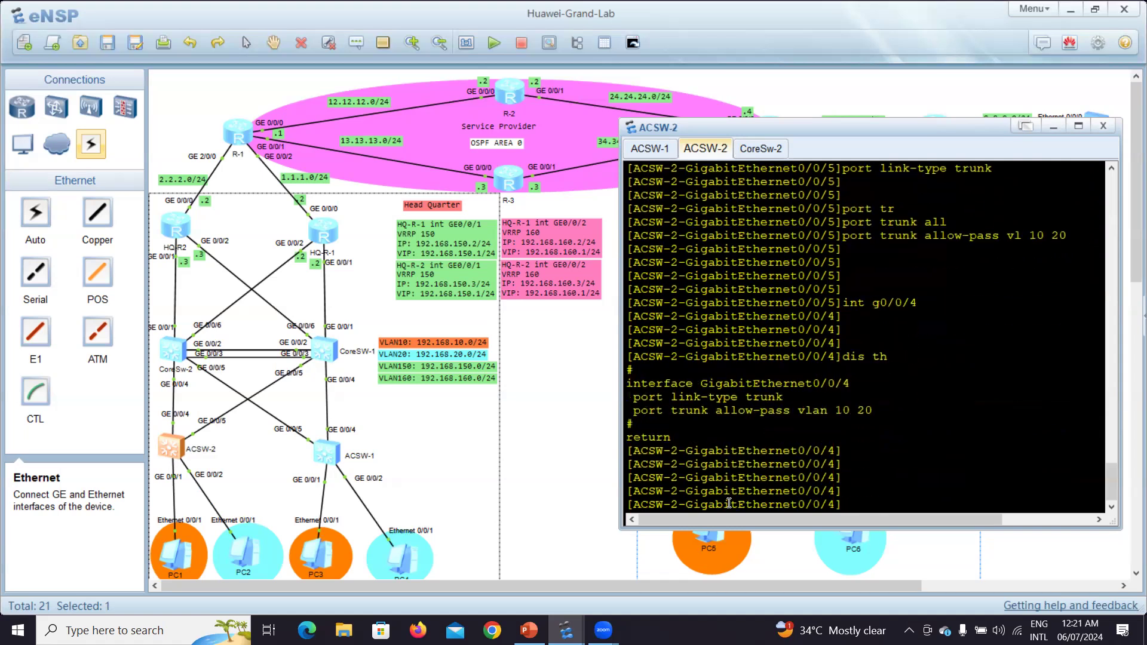
# - Ping gateway 192.168.10.1 and host 192.168.20.10 from PC1 successfully, then minimize its window
pyautogui.doubleClick(185, 554)
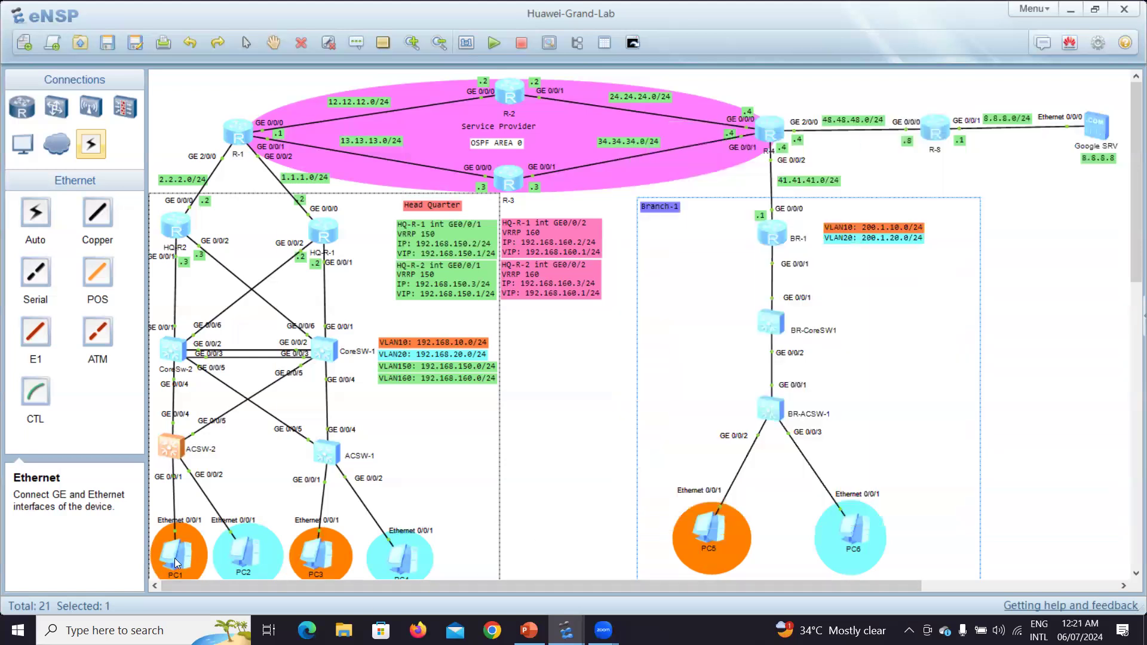
pyautogui.press('Up')
pyautogui.press('Return')
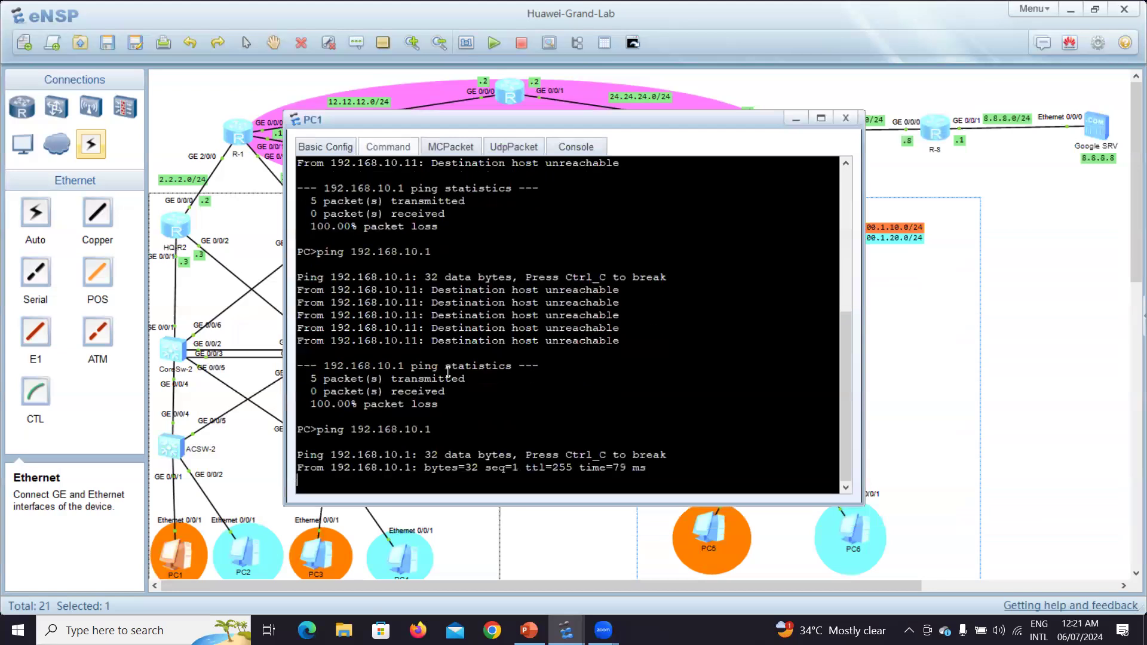
pyautogui.hotkey('ctrl', 'c')
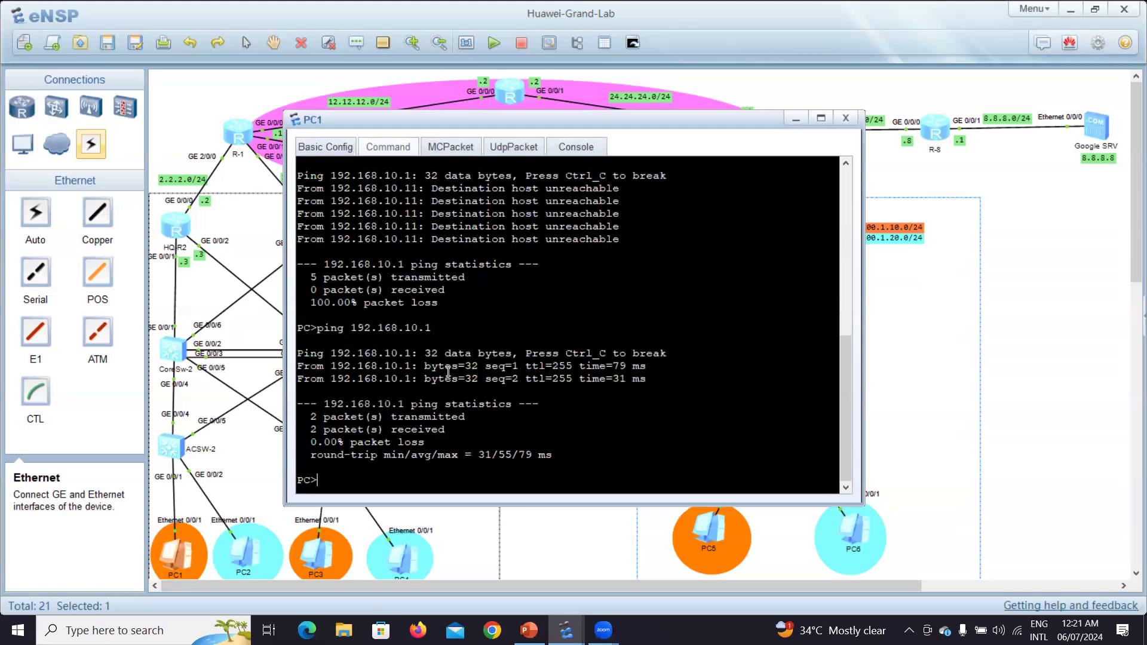
pyautogui.write('ping 192.168.20.10')
pyautogui.press('Return')
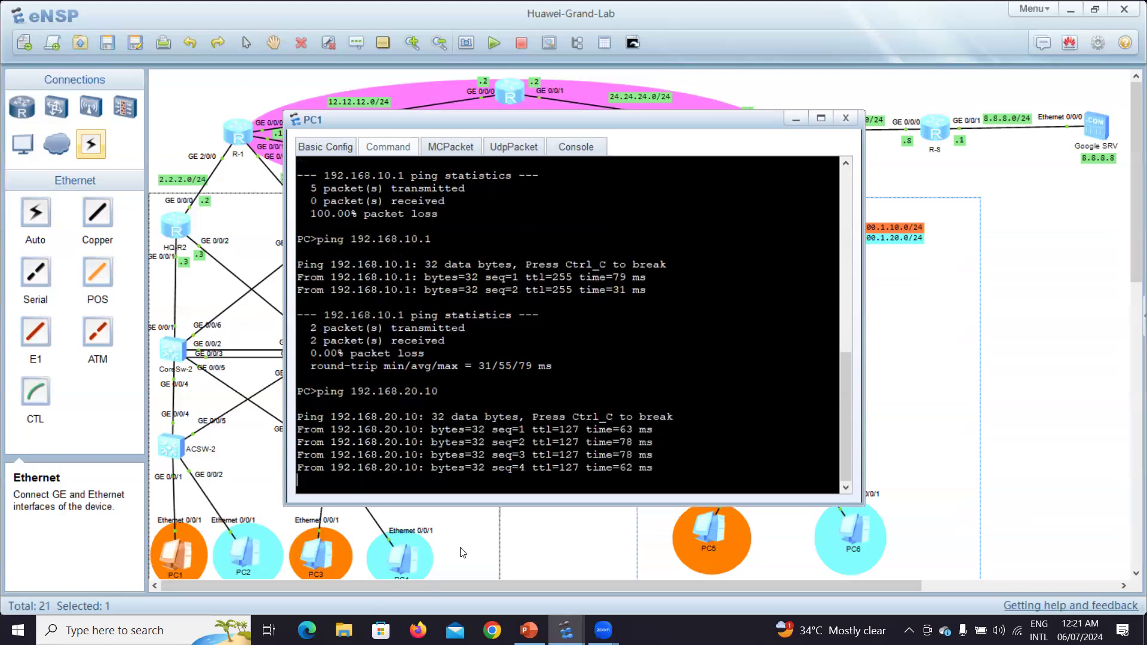
pyautogui.click(796, 119)
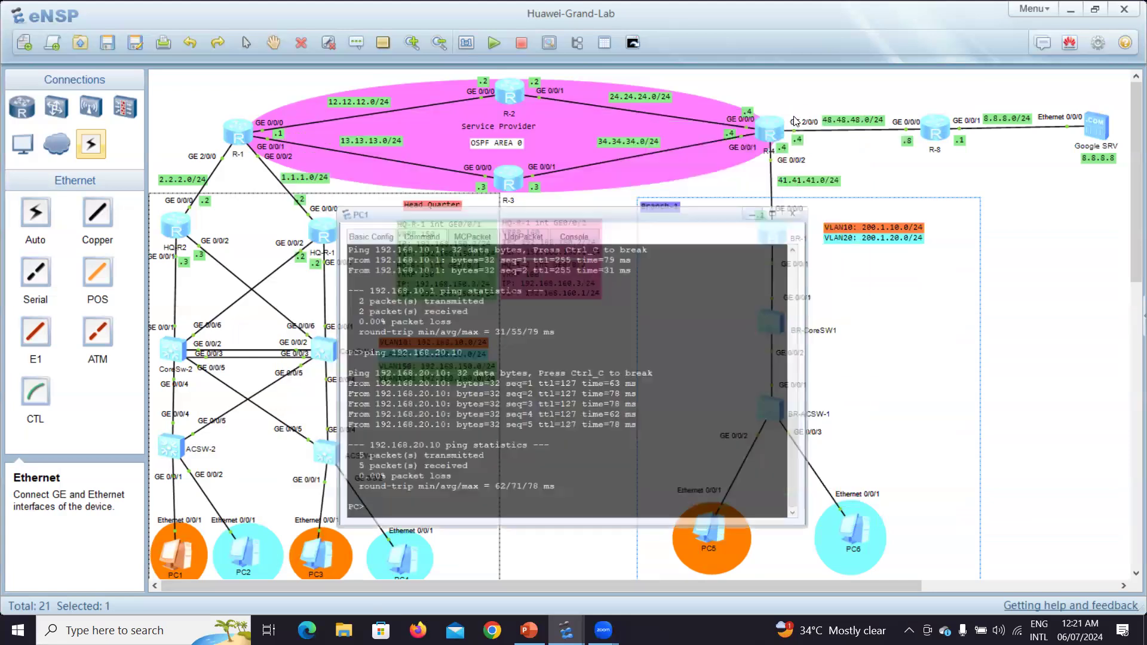
# - Return ACSW-2 to user view and save its configuration, confirming with Y
pyautogui.doubleClick(174, 451)
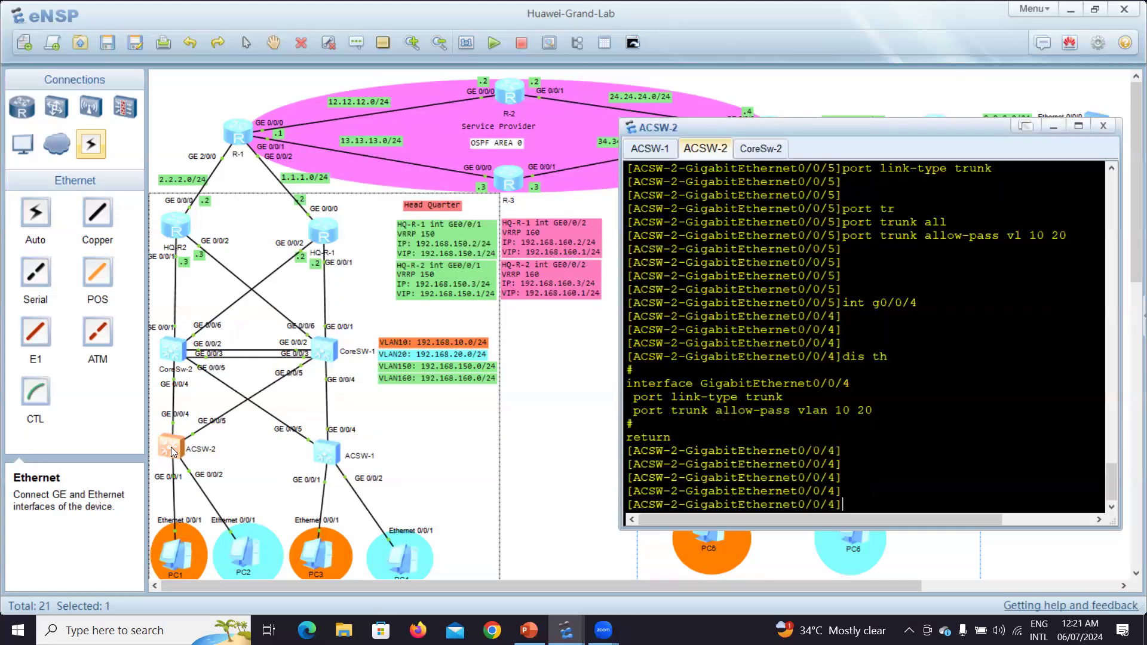
pyautogui.hotkey('ctrl', 'z')
pyautogui.press('Return')
pyautogui.press('Return')
pyautogui.press('Return')
pyautogui.press('Return')
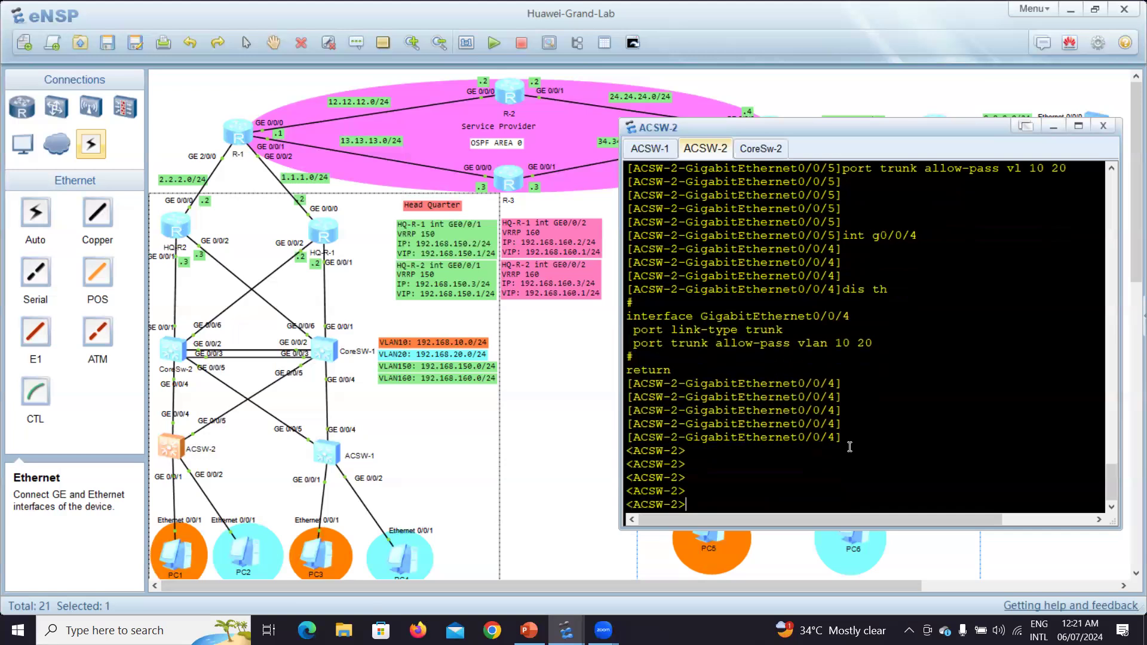
pyautogui.write('save')
pyautogui.press('Return')
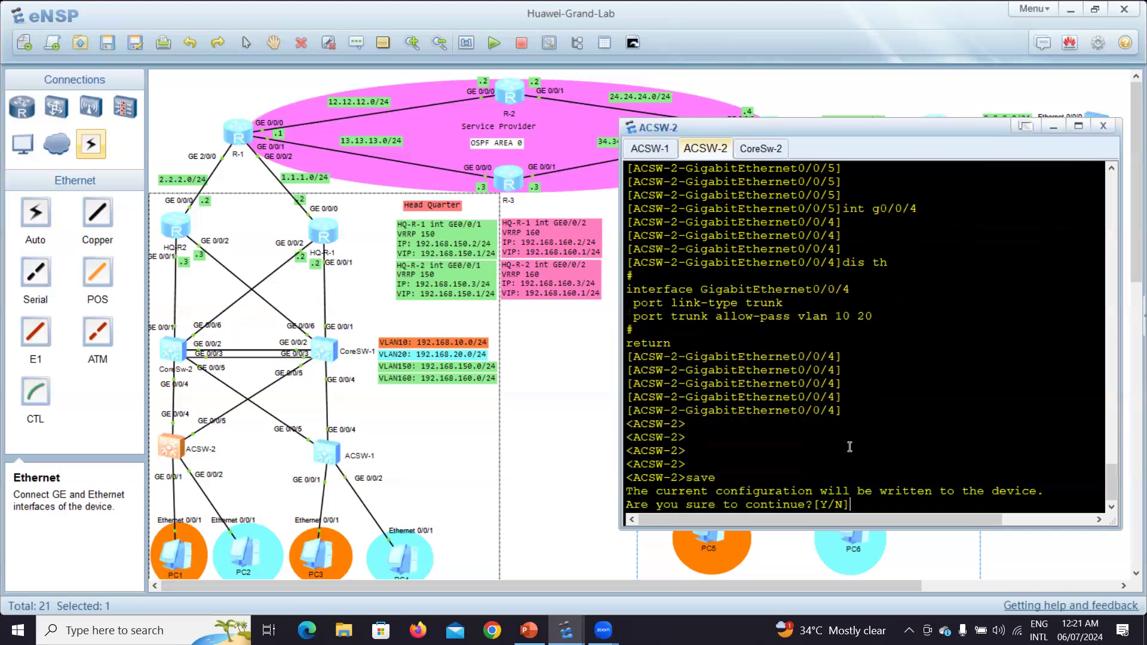
pyautogui.write('Y')
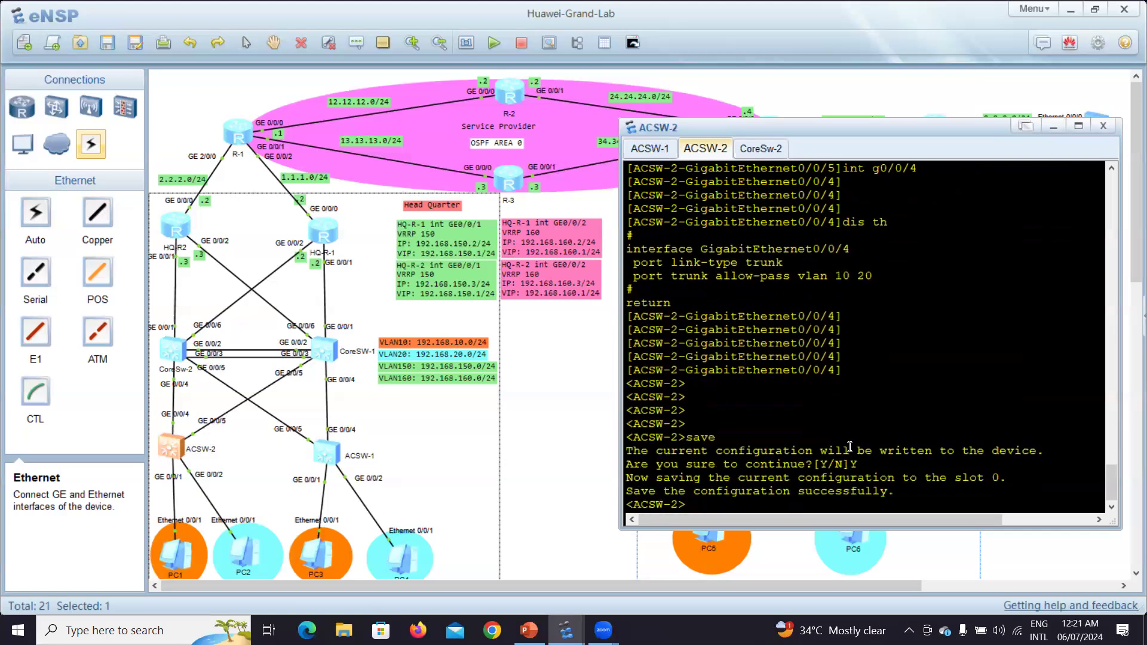
# - Return ACSW-1 to user view and save its configuration, confirming with Y
pyautogui.doubleClick(327, 456)
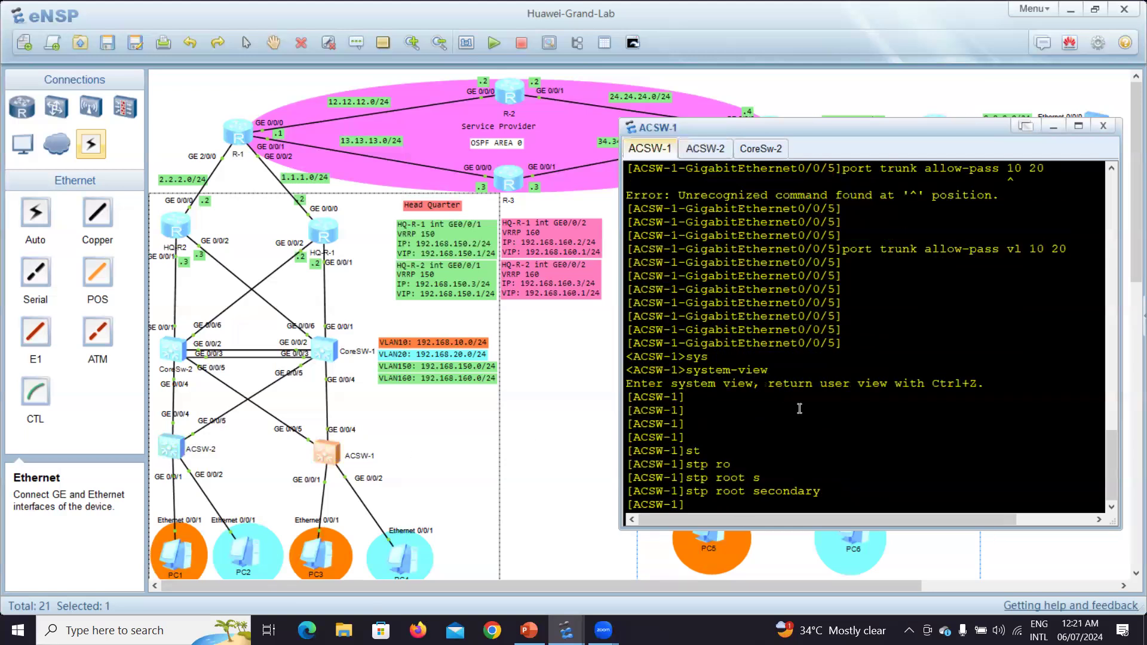
pyautogui.hotkey('ctrl', 'z')
pyautogui.write('save')
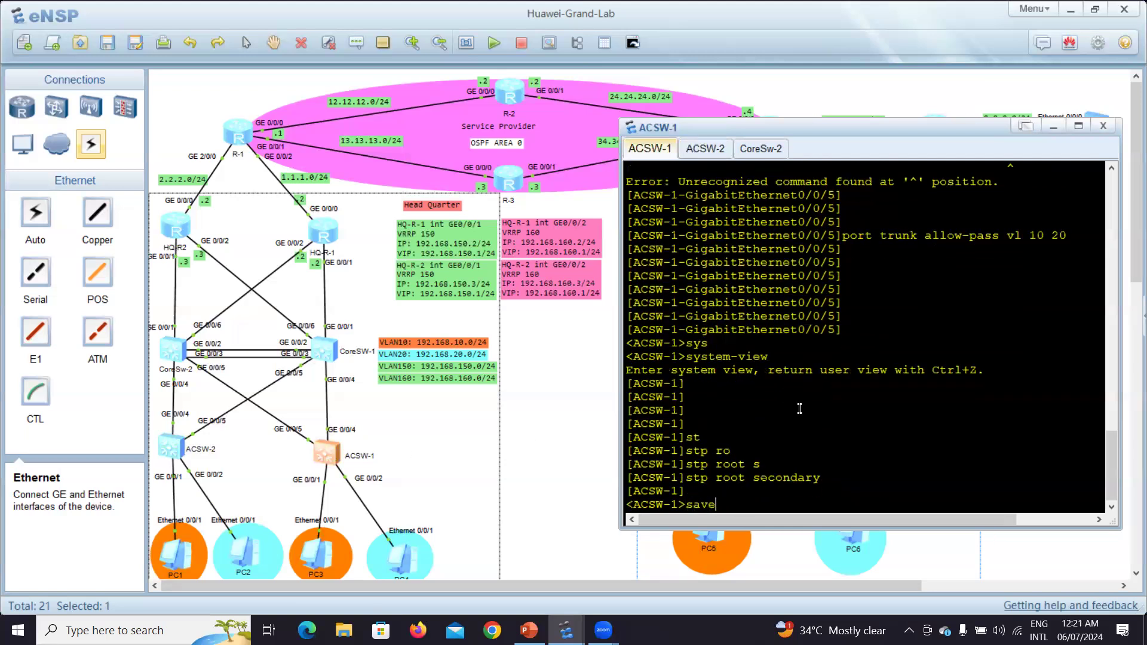
pyautogui.press('Return')
pyautogui.write('Y')
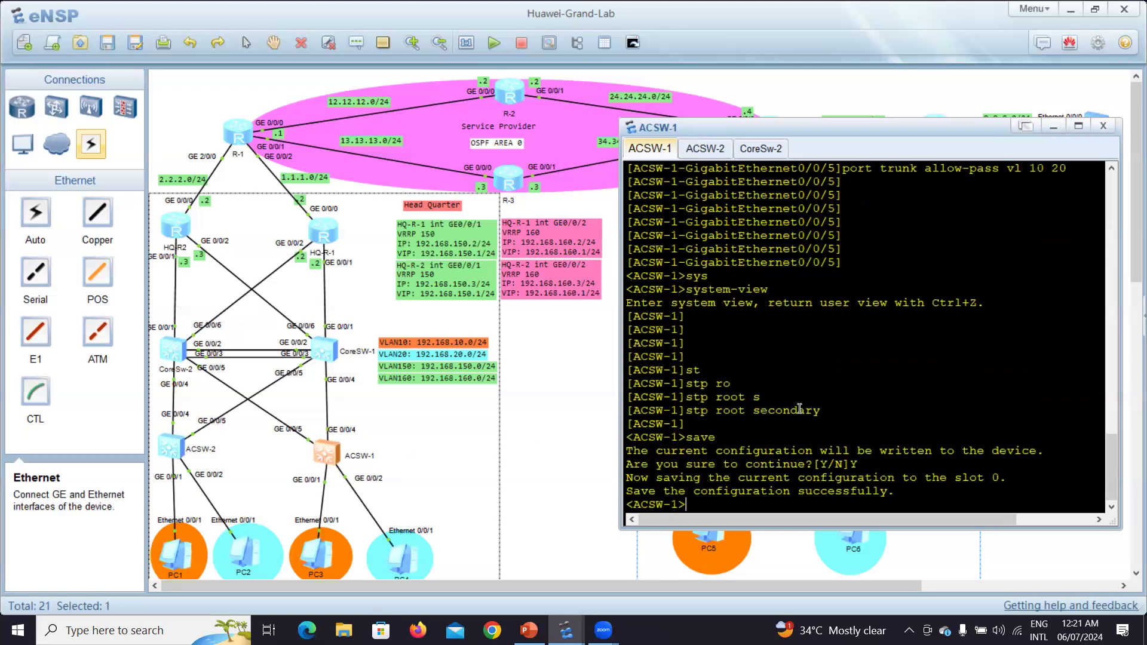
pyautogui.click(1077, 89)
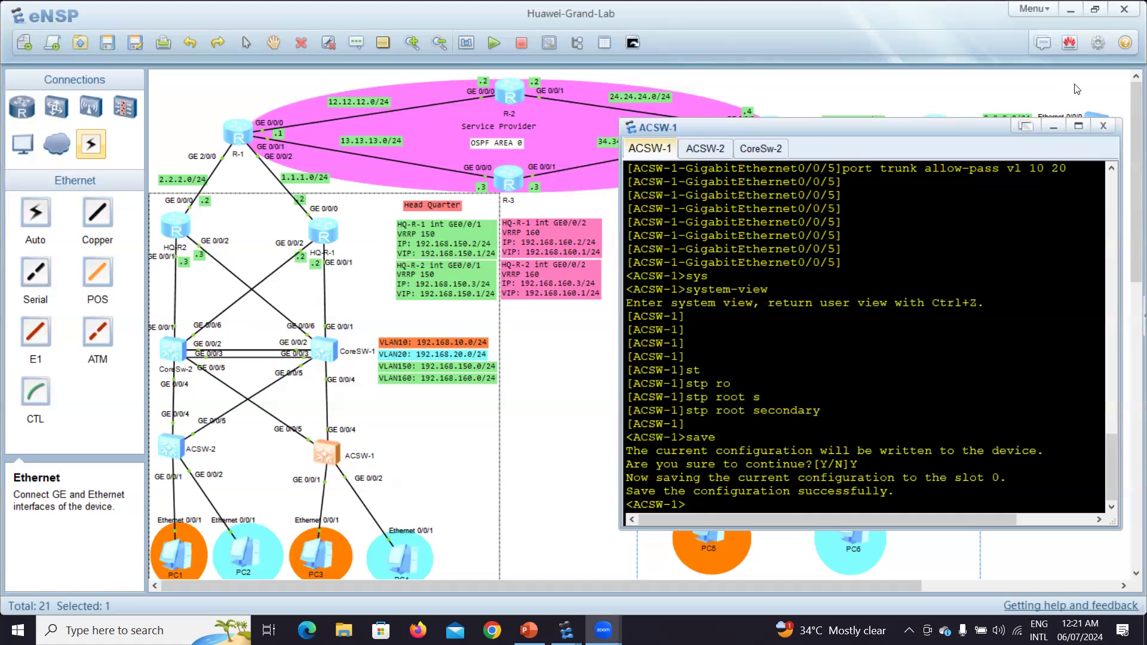